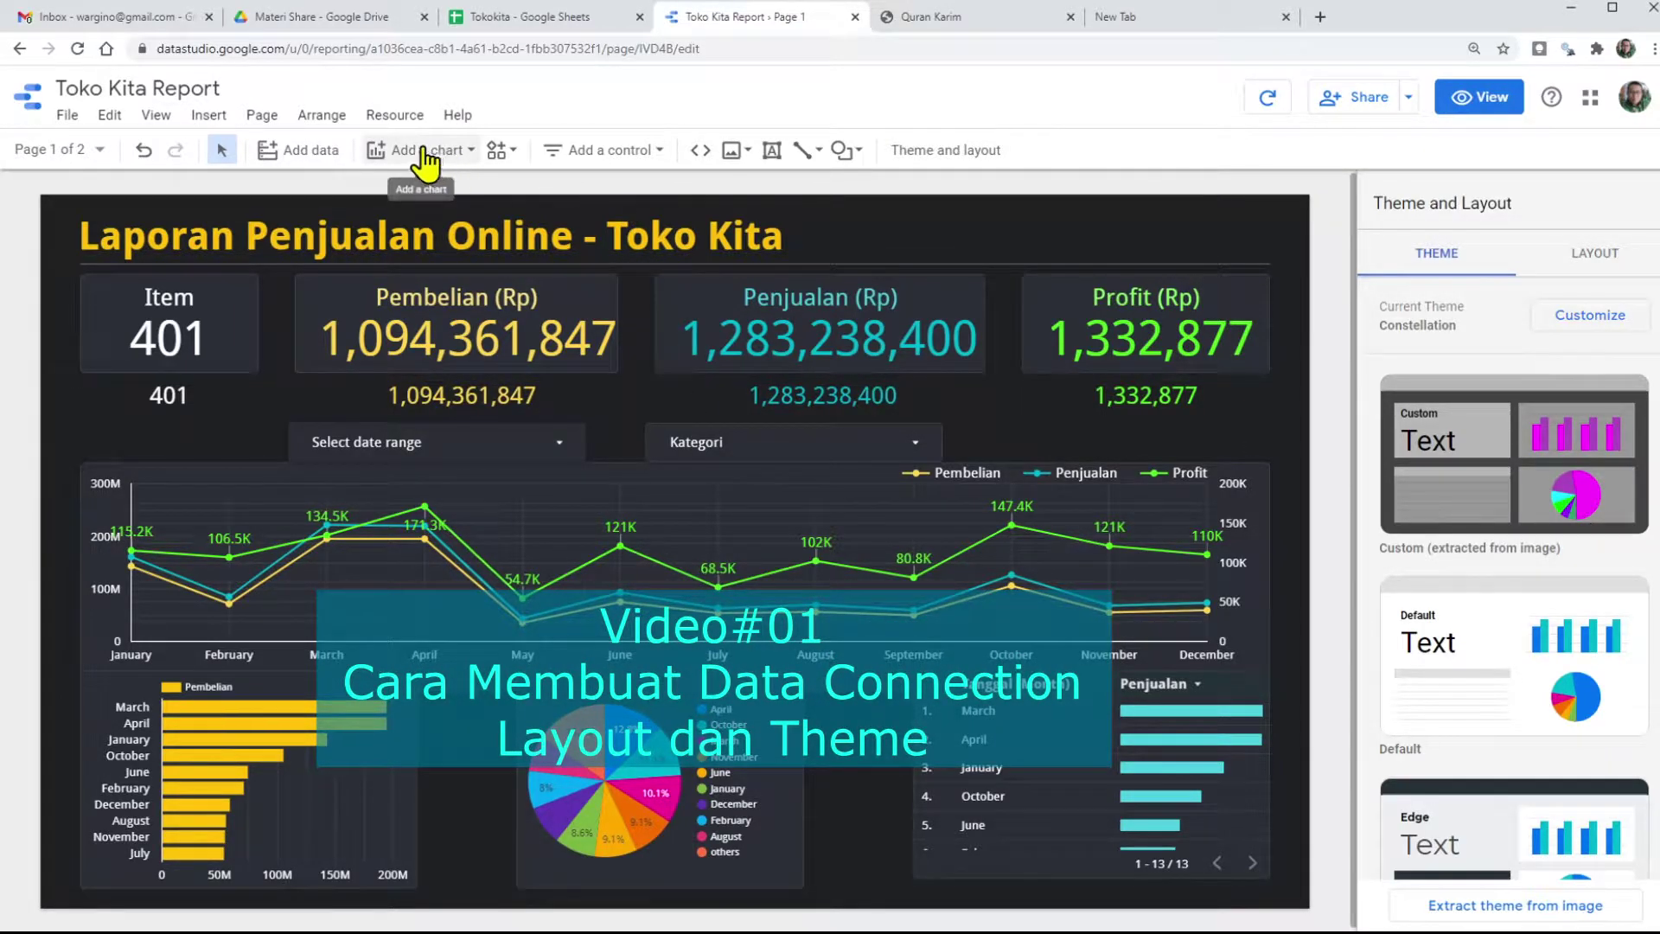
Review the Tokokita source spreadsheet and examine the Toko Kita Report's scorecards and time series chart.
{"action": "left_click", "coordinate": [395, 121]}
{"action": "left_click", "coordinate": [497, 26]}
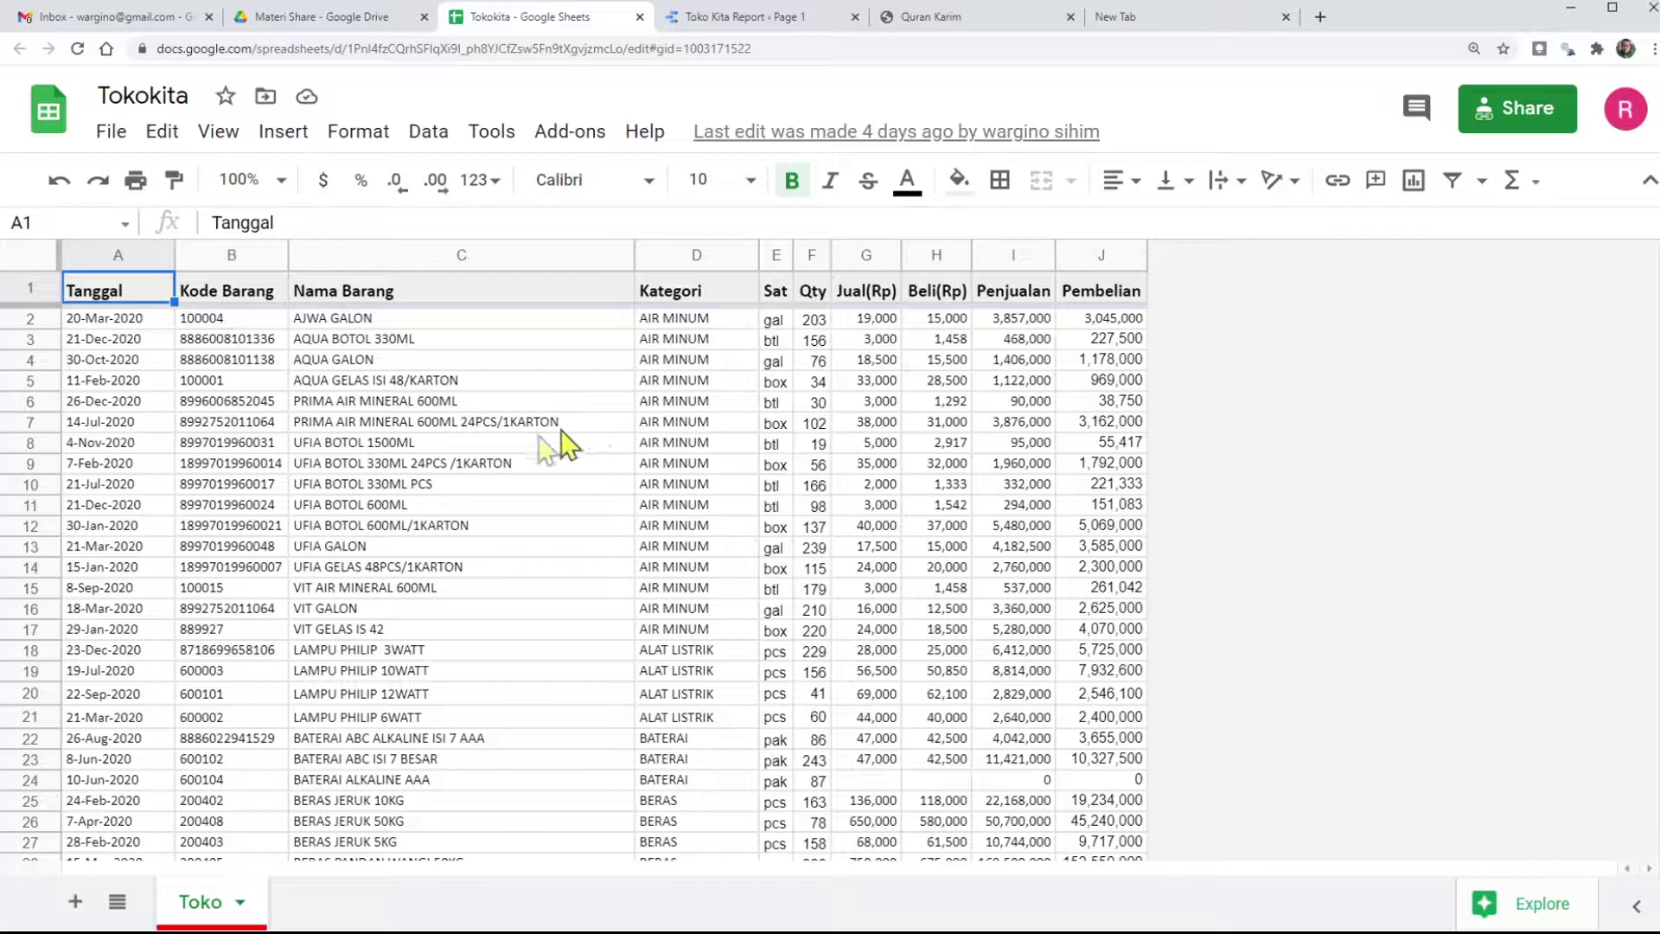
{"action": "left_click", "coordinate": [739, 19]}
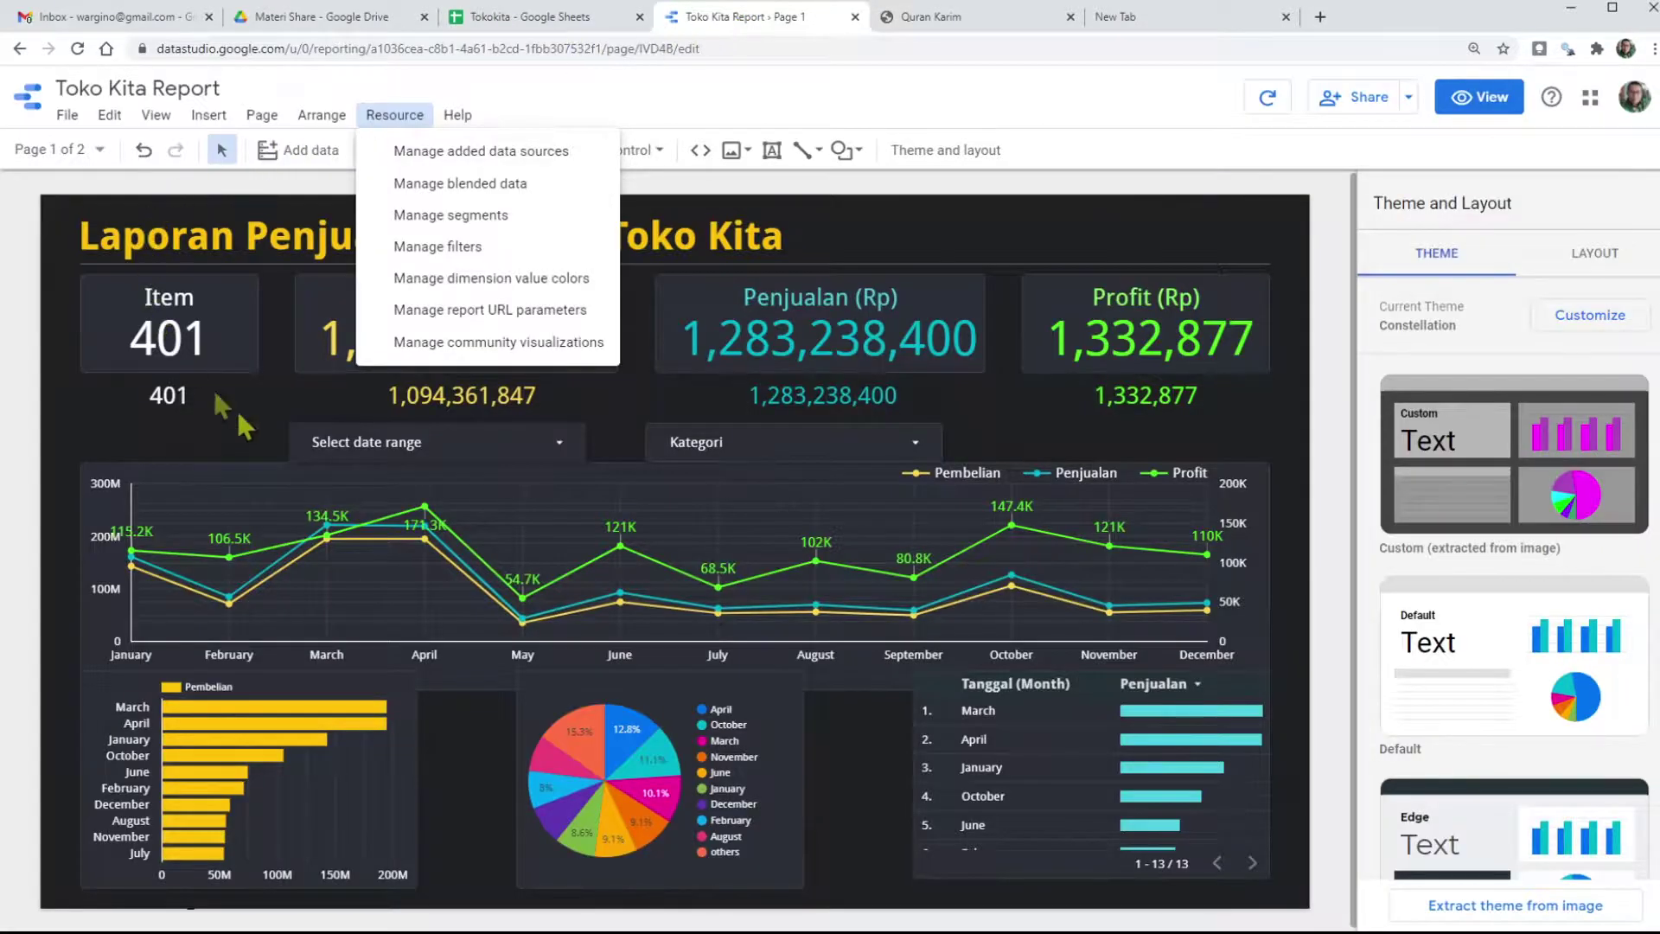
{"action": "left_click", "coordinate": [610, 413]}
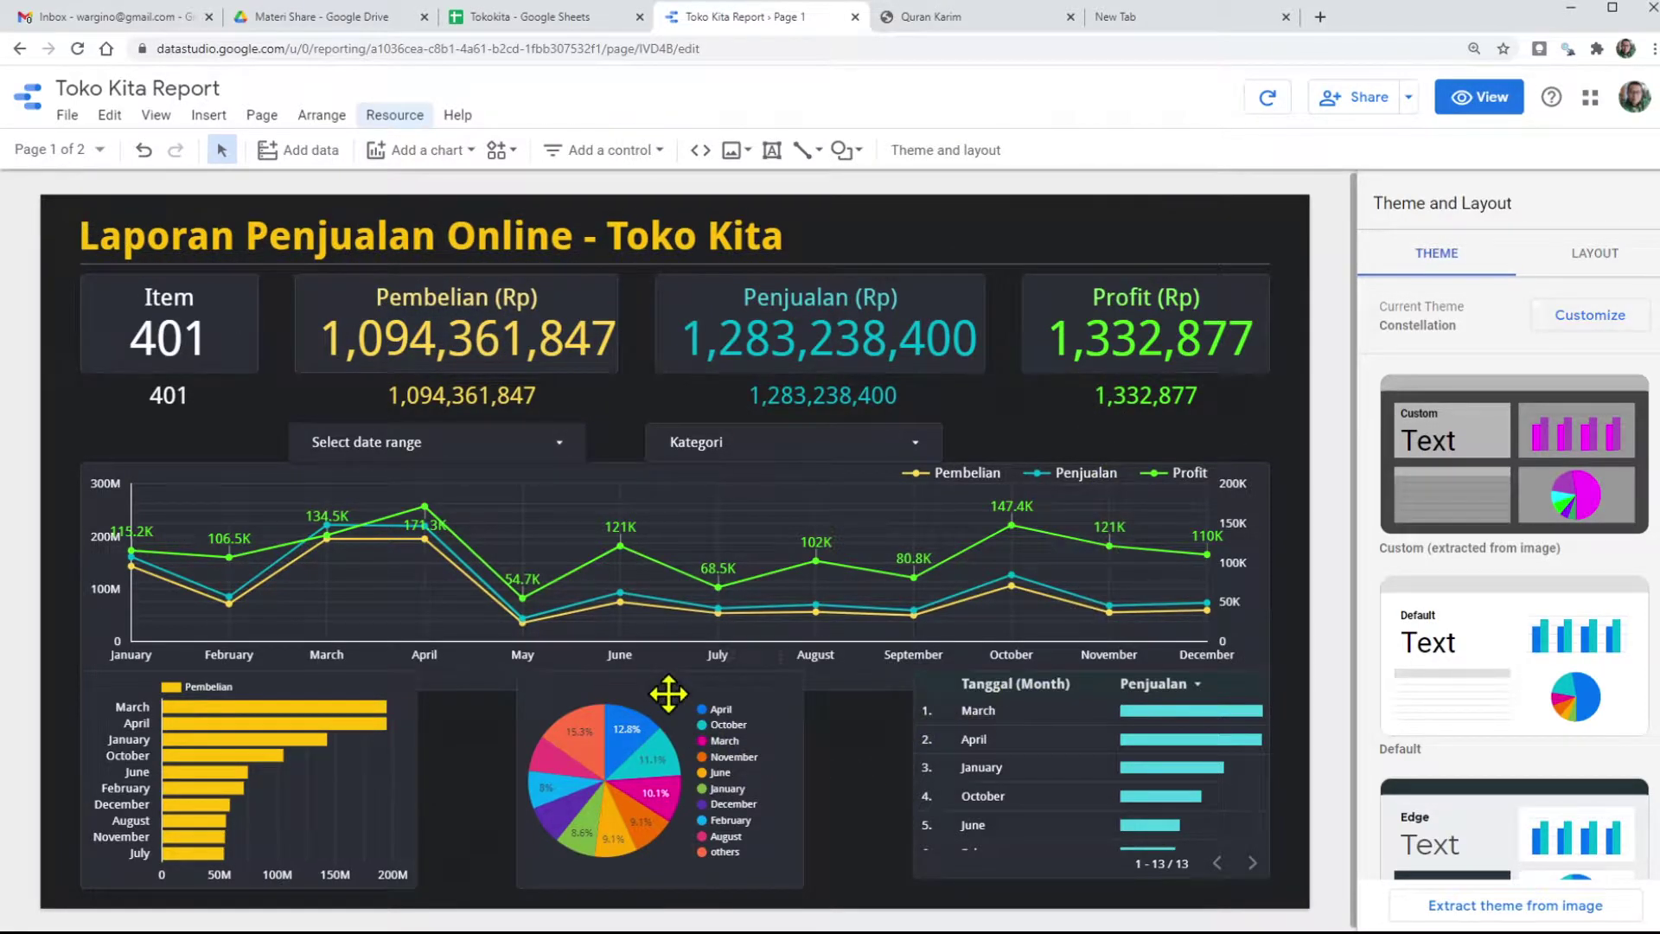
{"action": "left_click", "coordinate": [232, 365]}
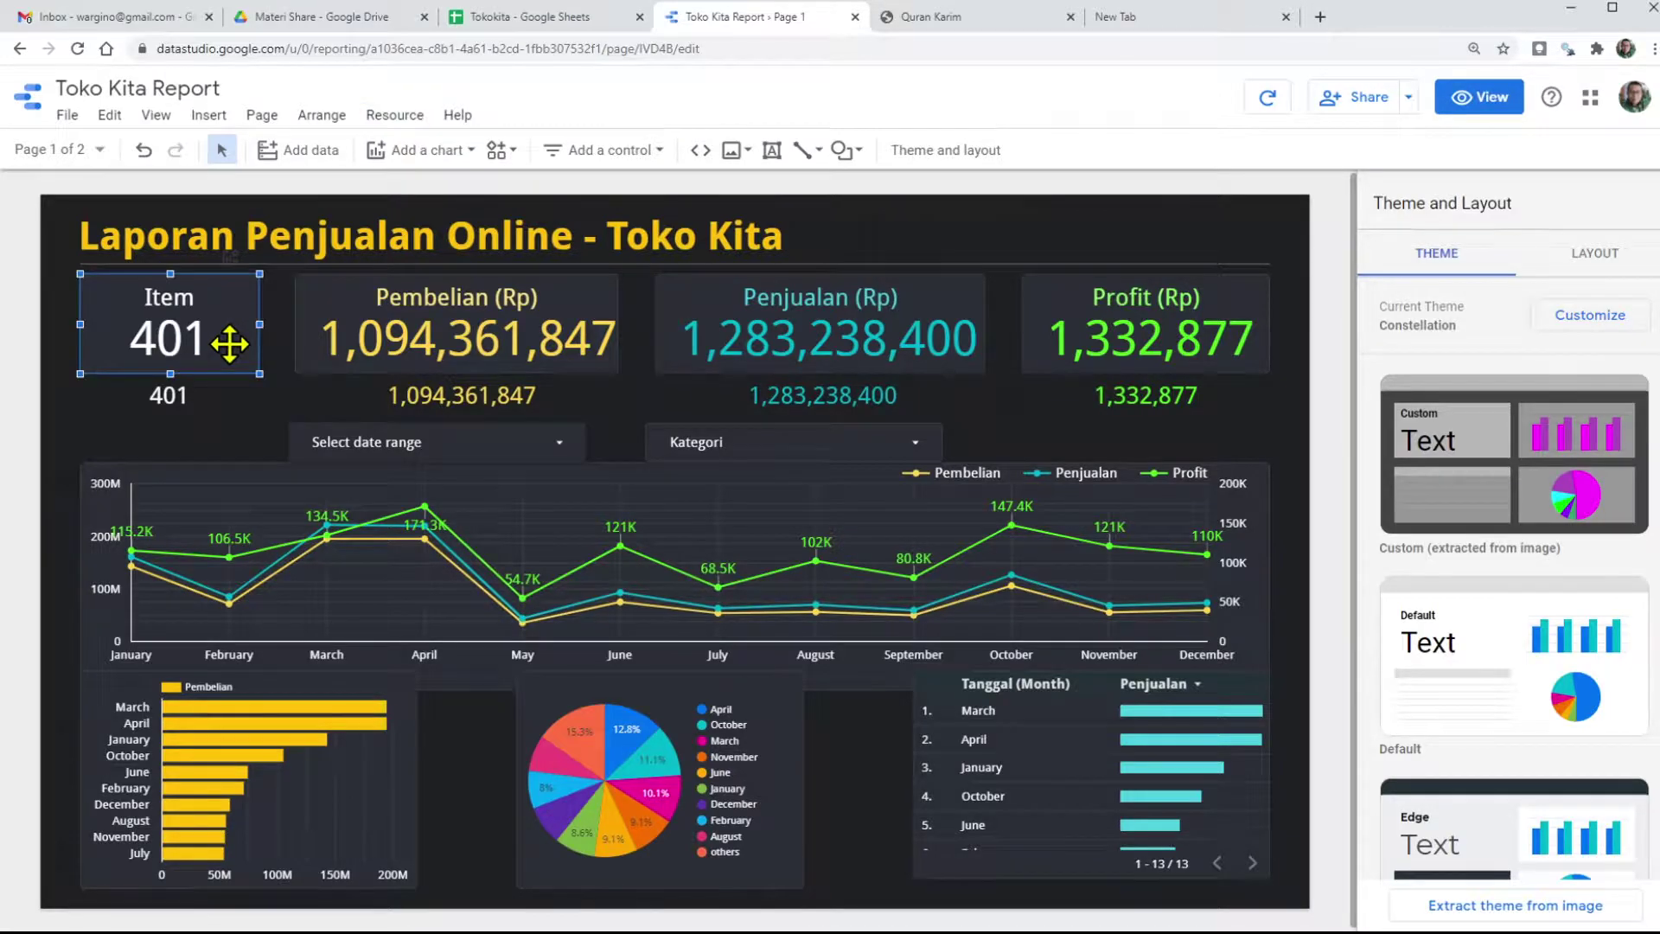
{"action": "left_click", "coordinate": [336, 341]}
{"action": "left_click", "coordinate": [767, 485]}
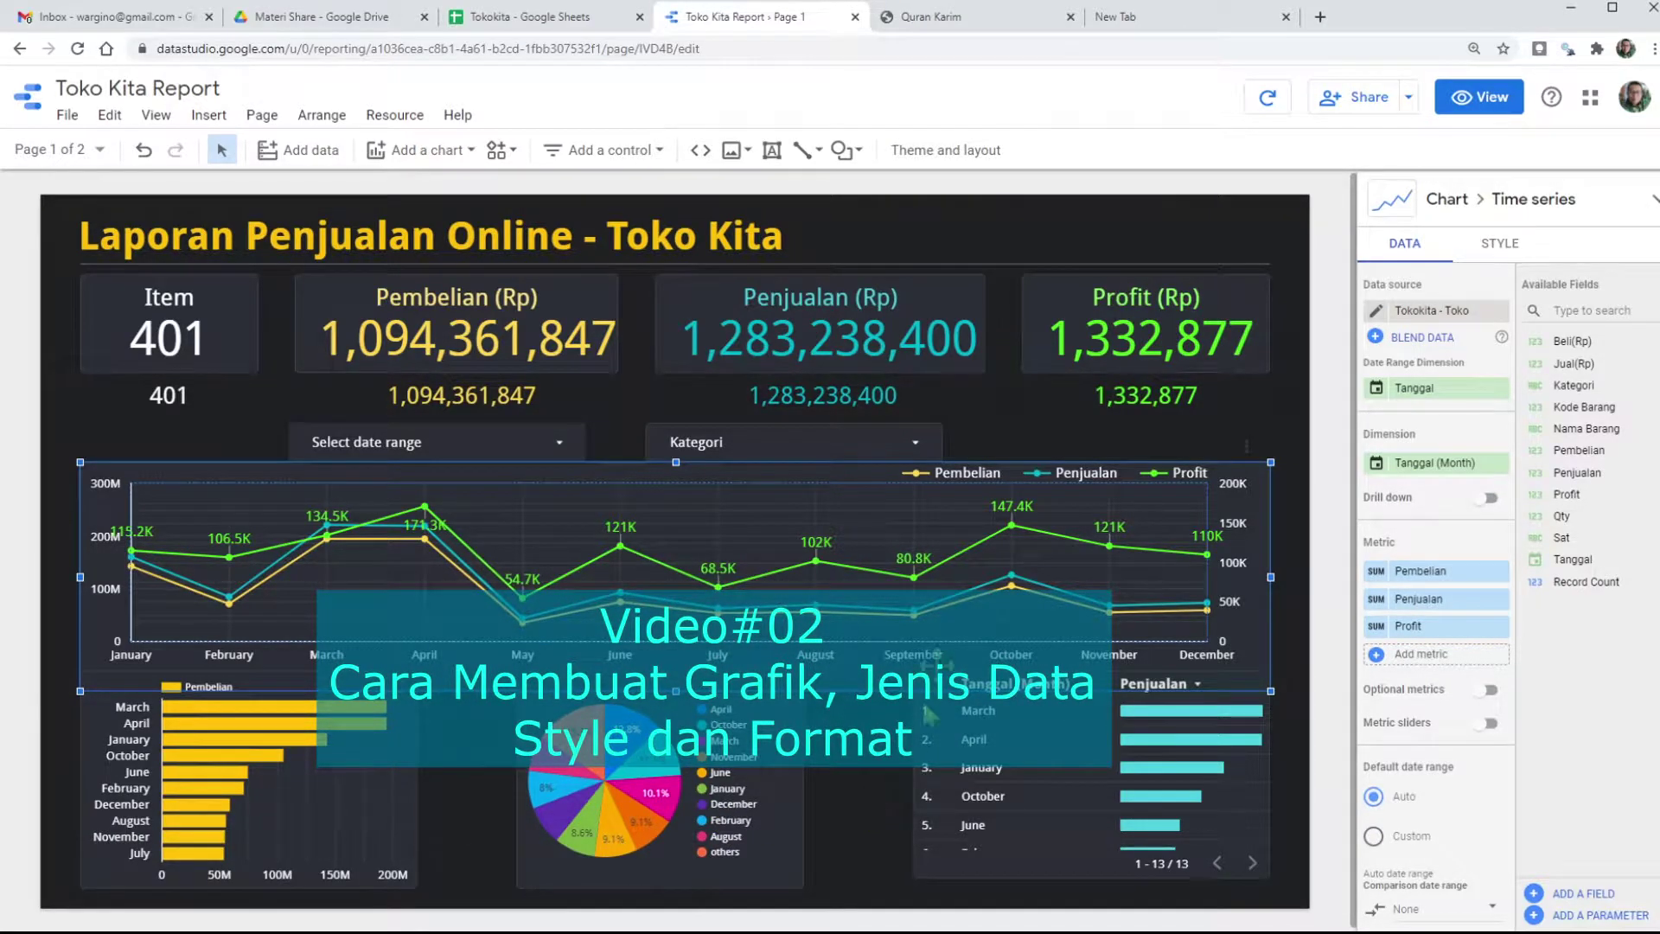
{"action": "left_click", "coordinate": [838, 764]}
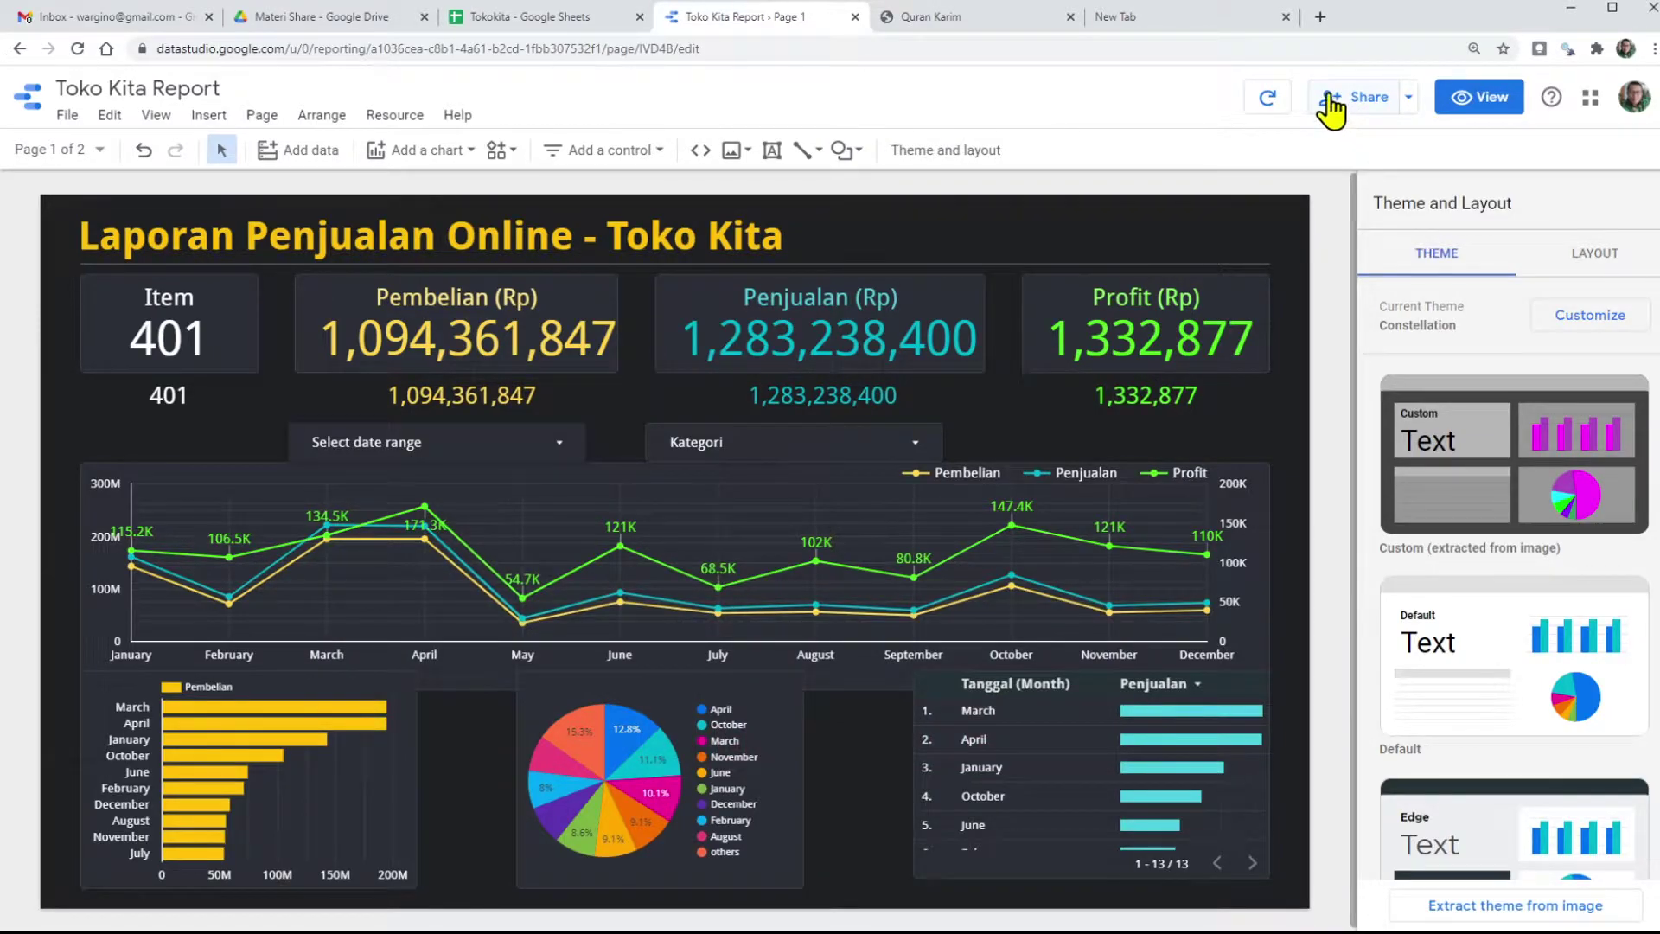
Start inviting people to the report and add the recipient's e-mail address from the suggested contacts.
{"action": "left_click", "coordinate": [1409, 100]}
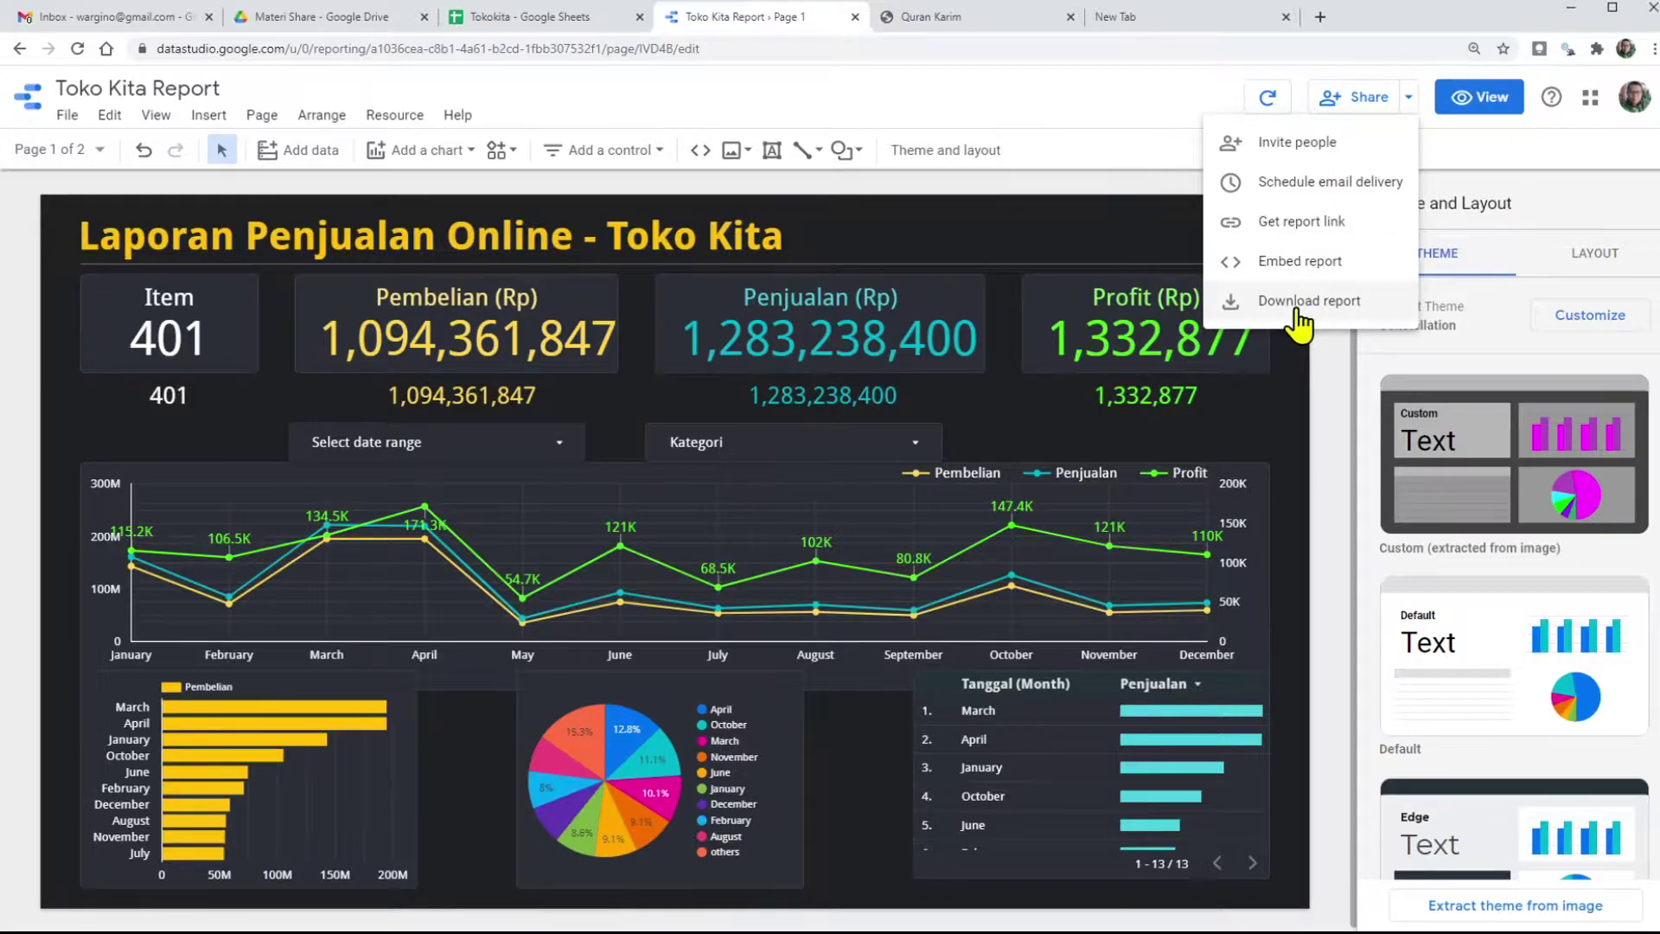
{"action": "left_click", "coordinate": [1278, 141]}
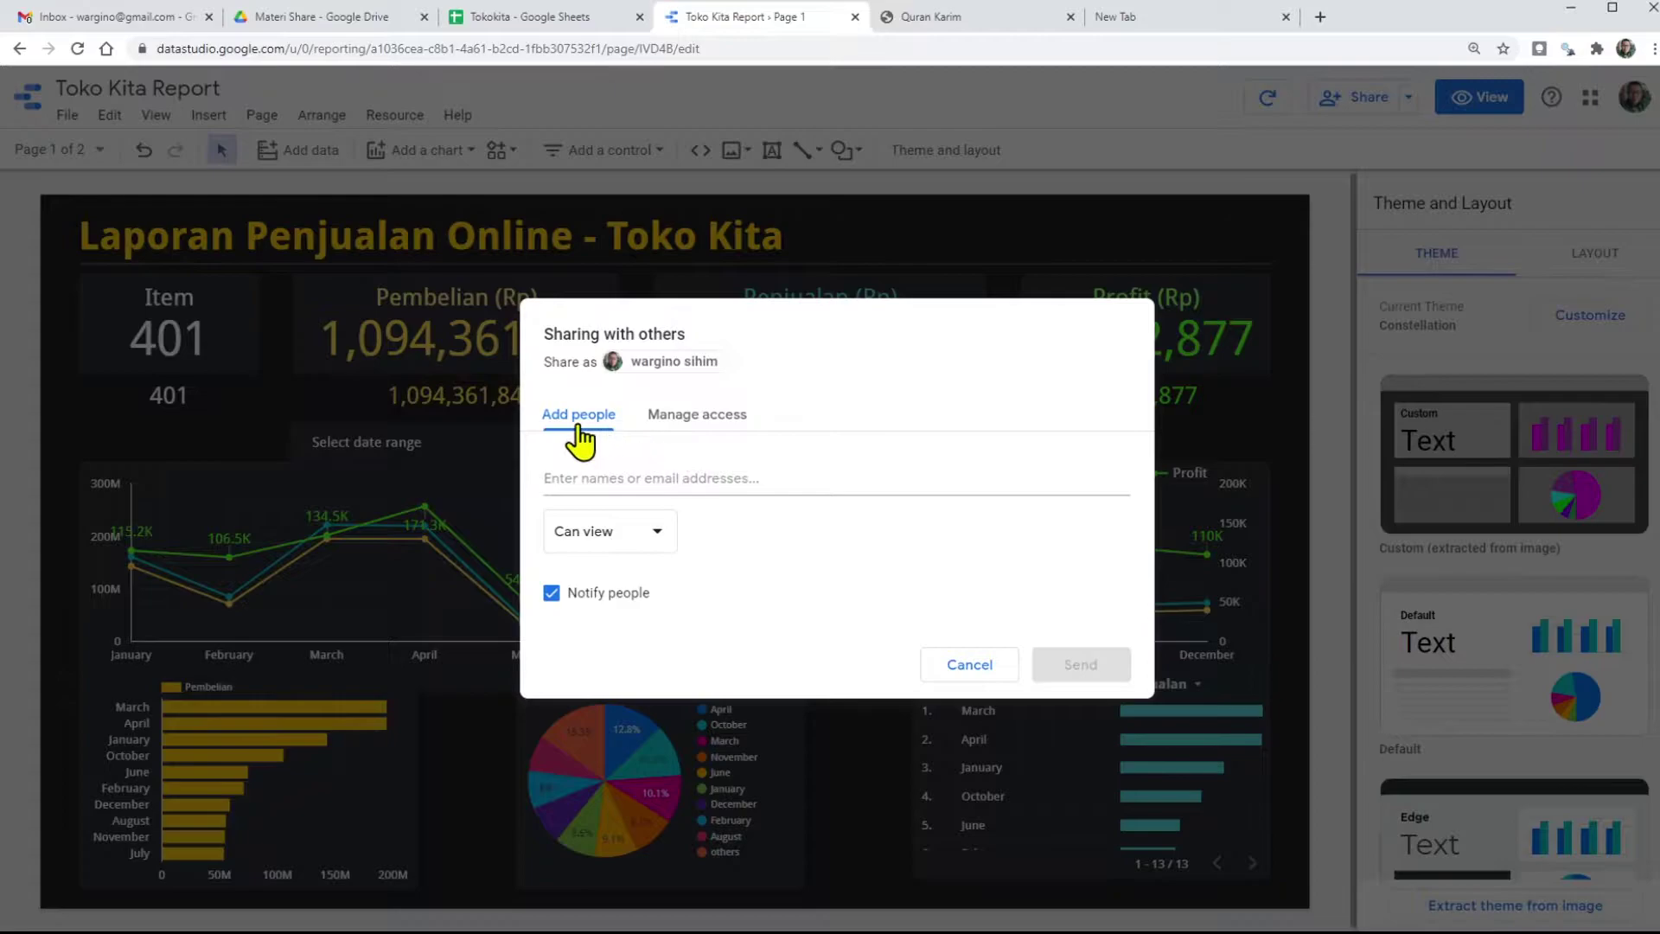
{"action": "left_click", "coordinate": [644, 470]}
{"action": "type", "text": "oma"}
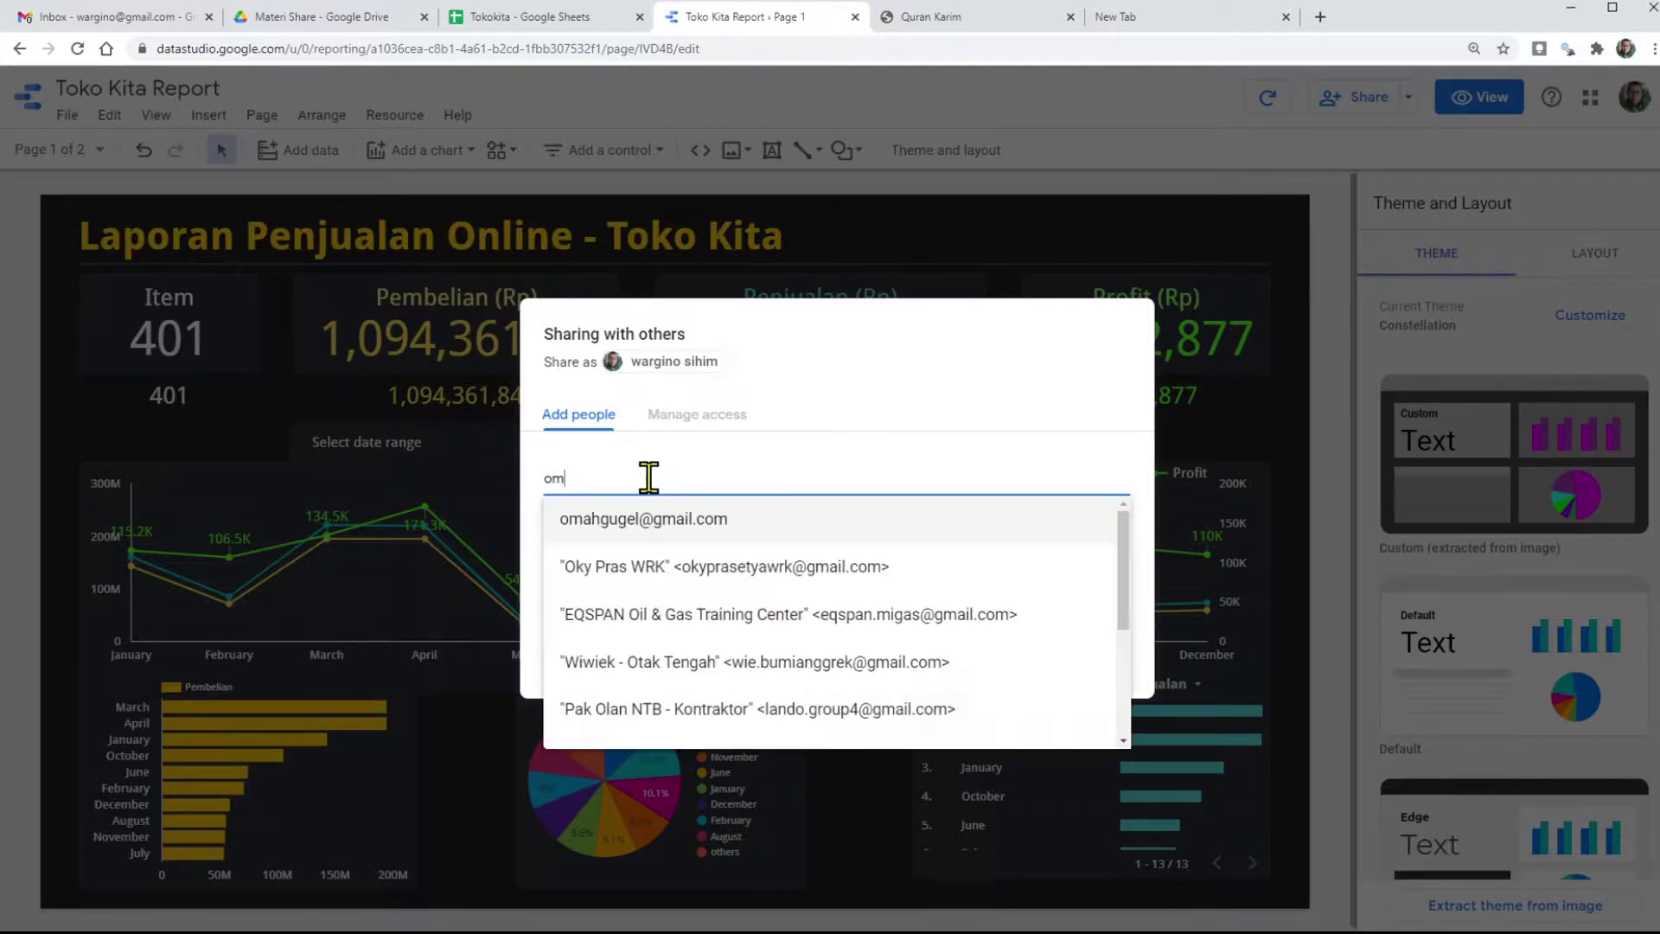
{"action": "left_click", "coordinate": [671, 519]}
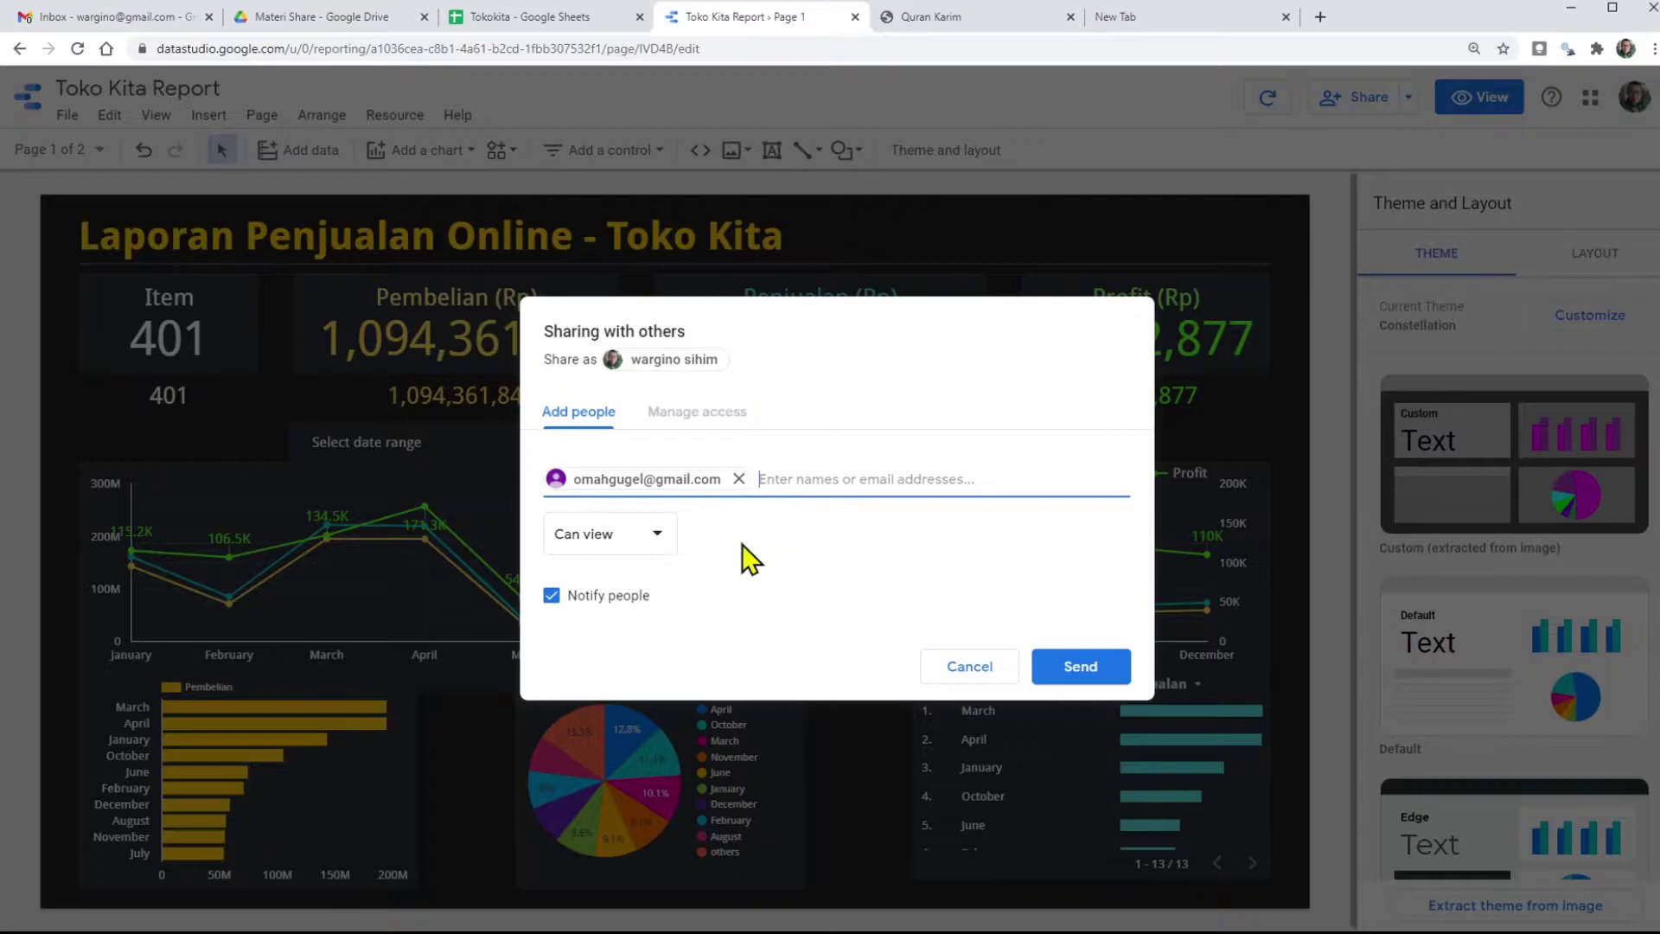
Give the recipient Can view permission with Notify people enabled, and send the invitation.
{"action": "left_click", "coordinate": [656, 534]}
{"action": "left_click", "coordinate": [655, 535]}
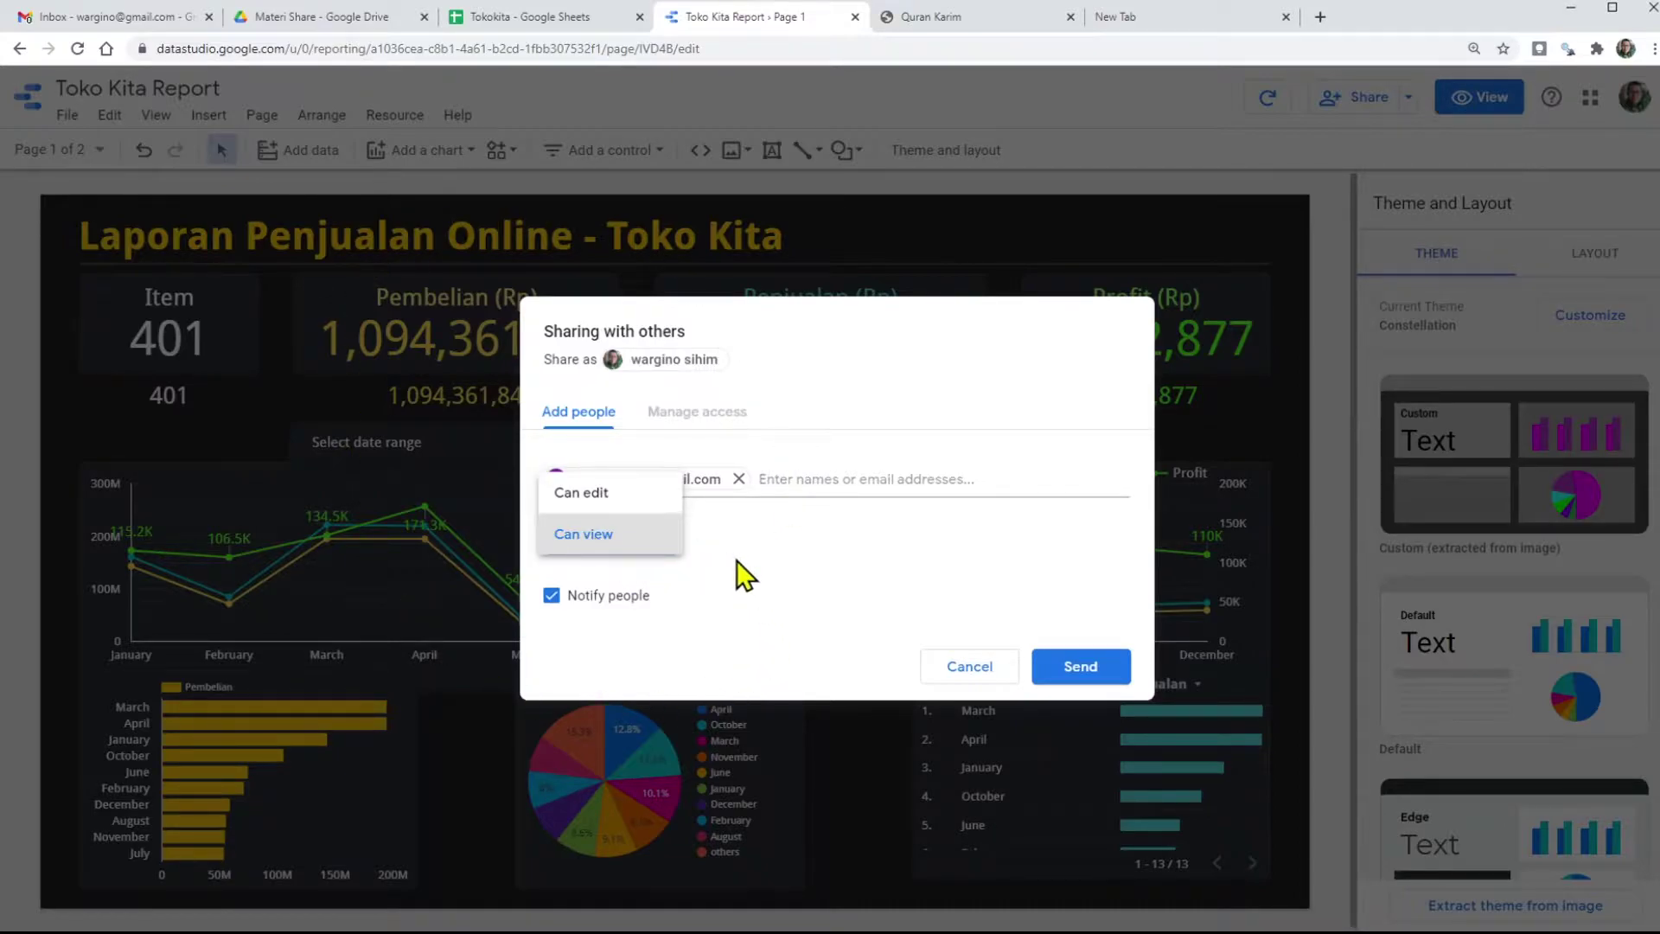
{"action": "left_click", "coordinate": [597, 536]}
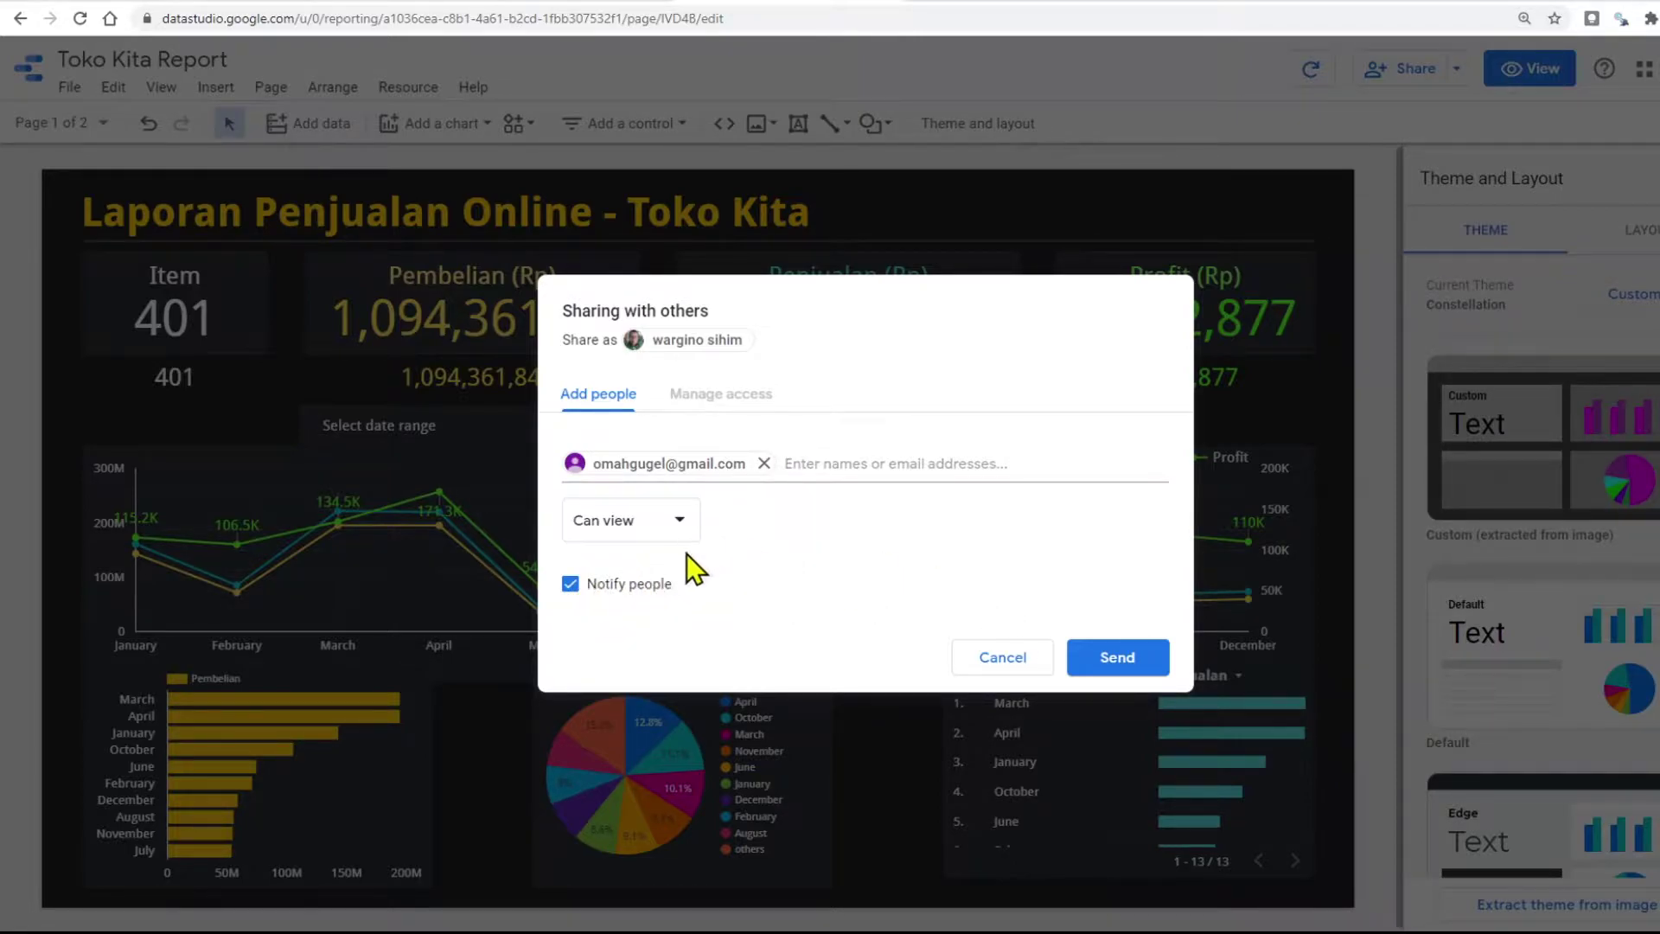
{"action": "left_click", "coordinate": [570, 585]}
{"action": "left_click", "coordinate": [570, 585]}
{"action": "left_click", "coordinate": [1129, 659]}
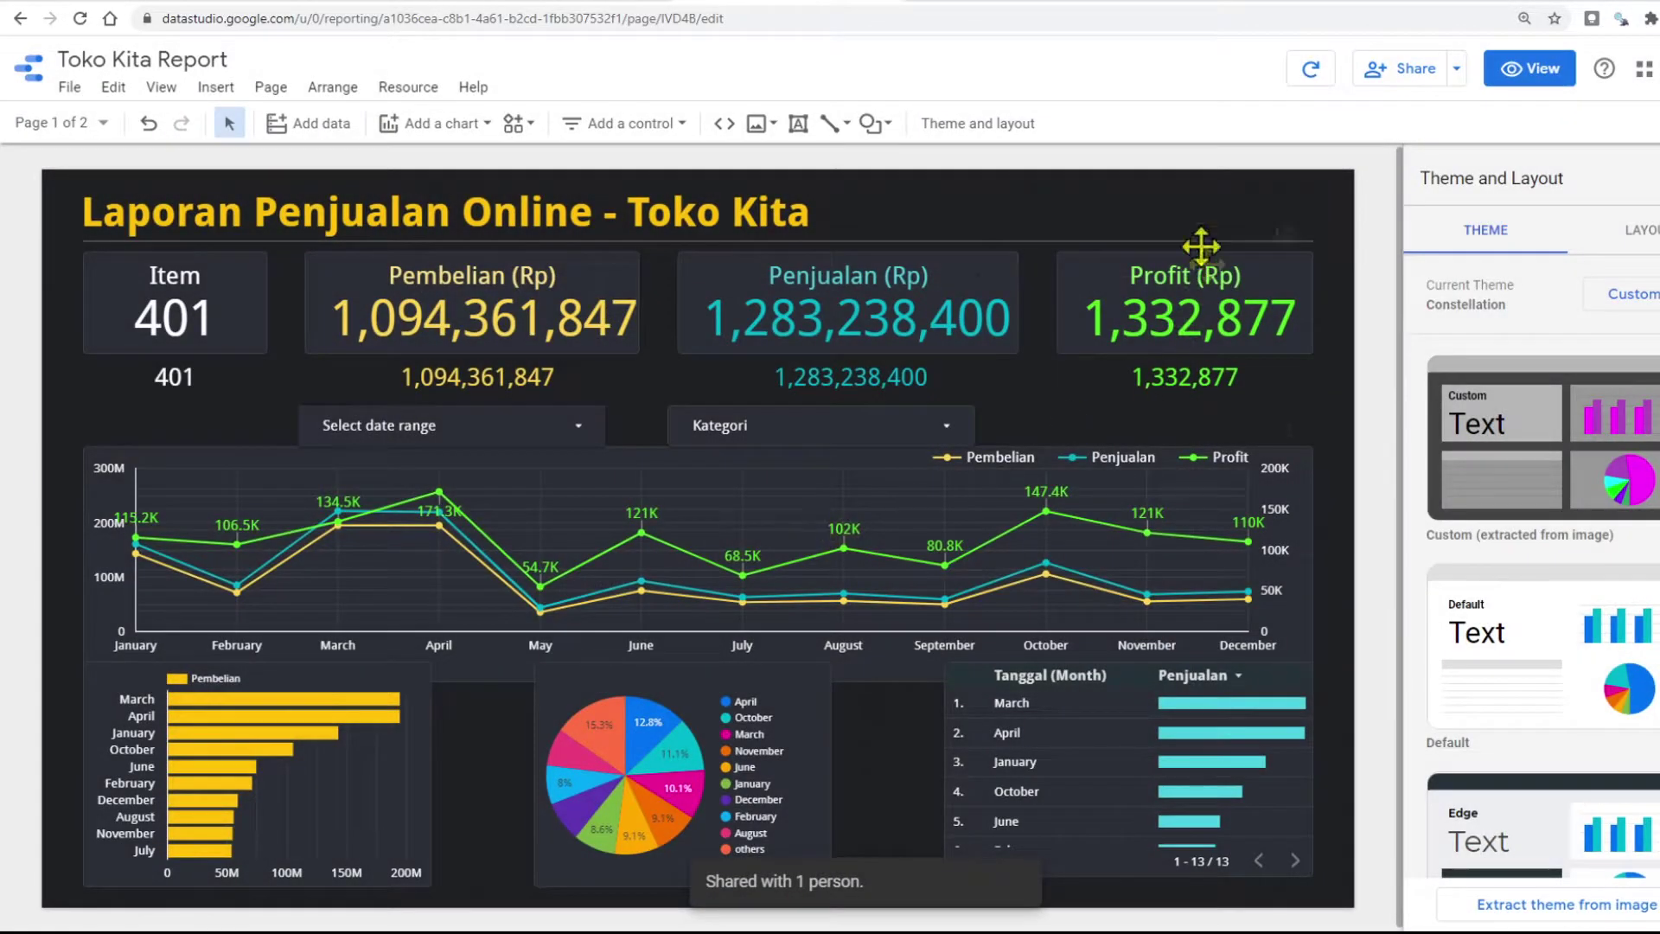
Reopen the report's invitation dialog, and view the Toko Kita Report invitation e-mail in the recipient's Gmail inbox.
{"action": "left_click", "coordinate": [1459, 66]}
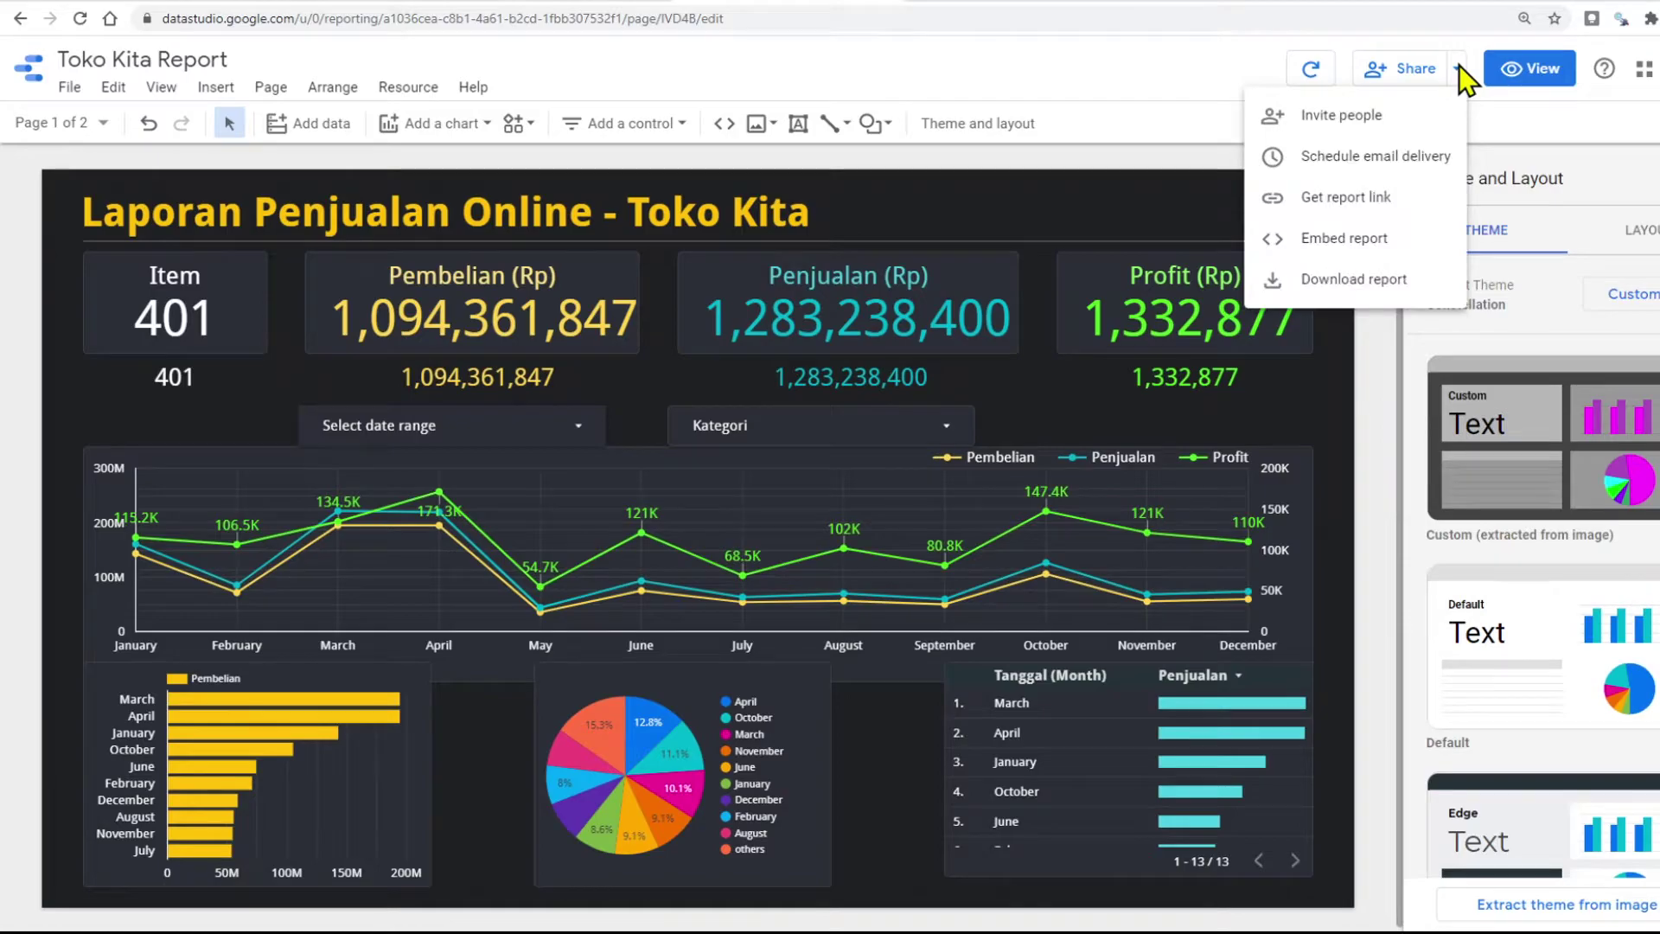
{"action": "left_click", "coordinate": [1372, 111]}
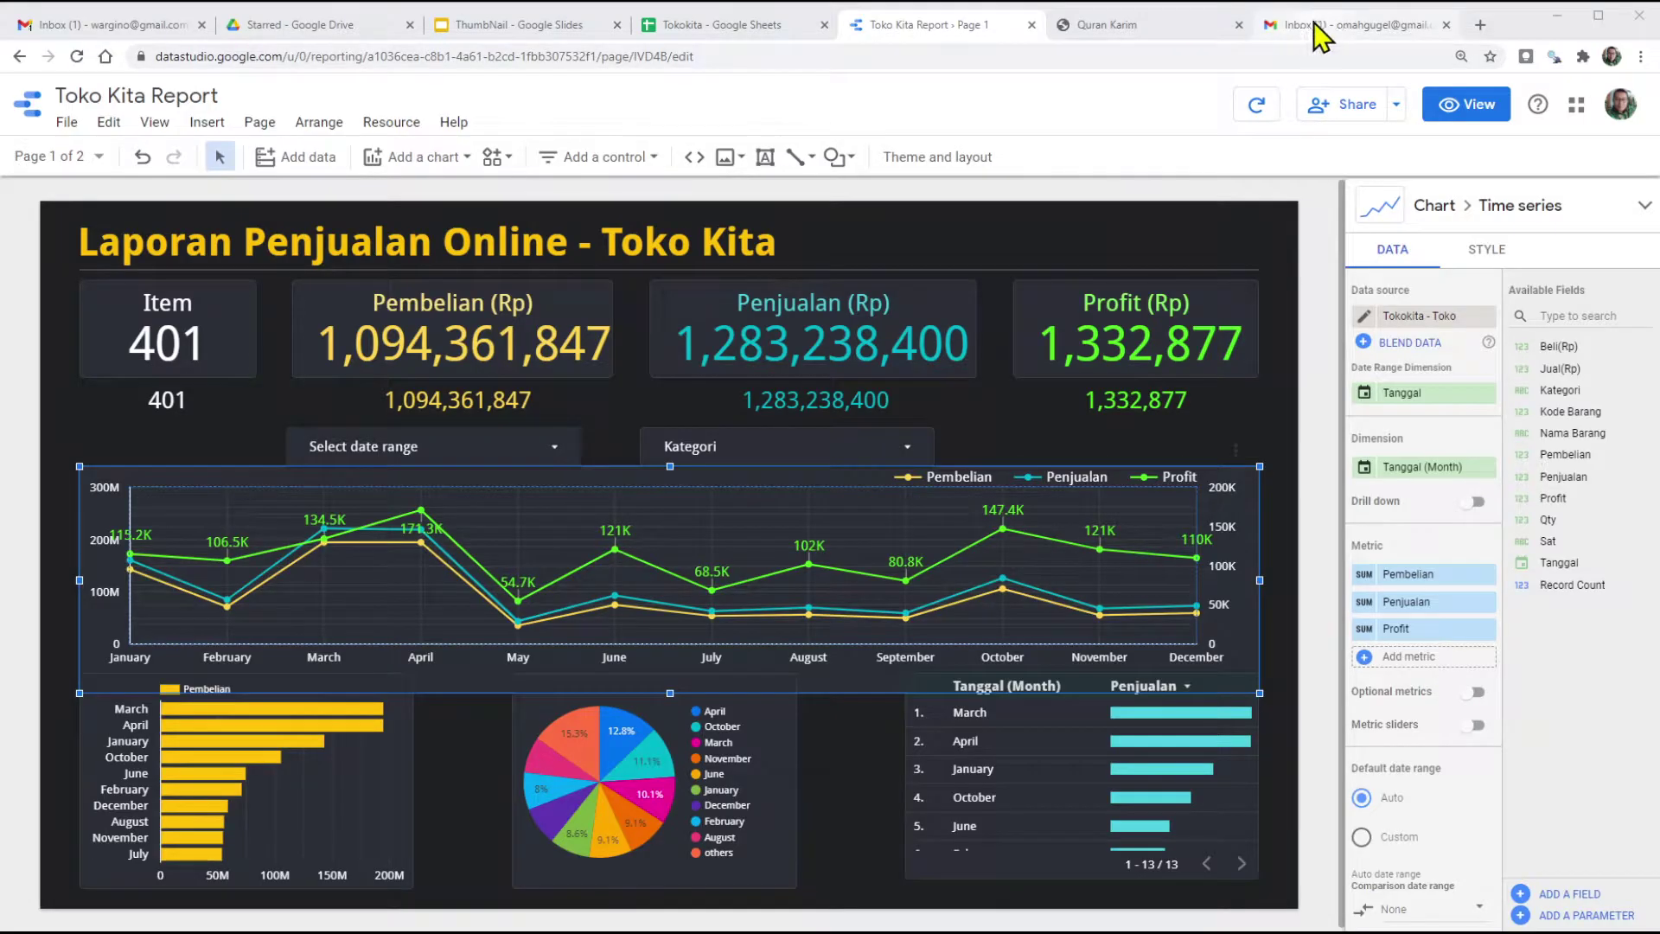
{"action": "left_click", "coordinate": [1304, 29]}
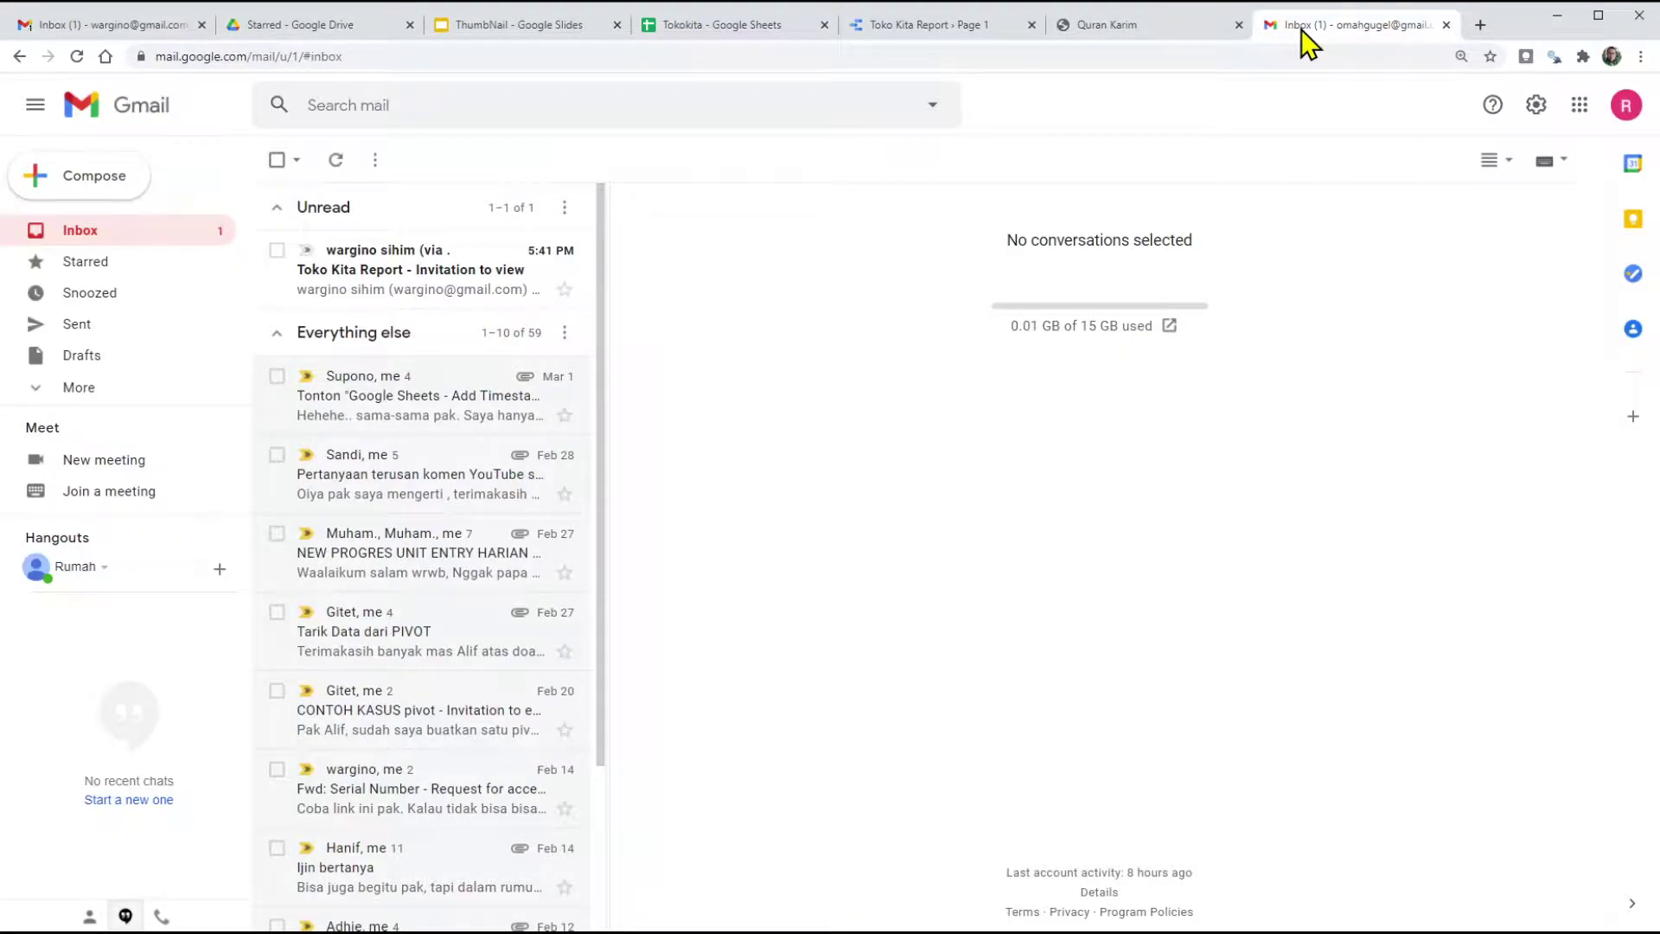
{"action": "left_click", "coordinate": [377, 275]}
{"action": "left_click", "coordinate": [867, 471]}
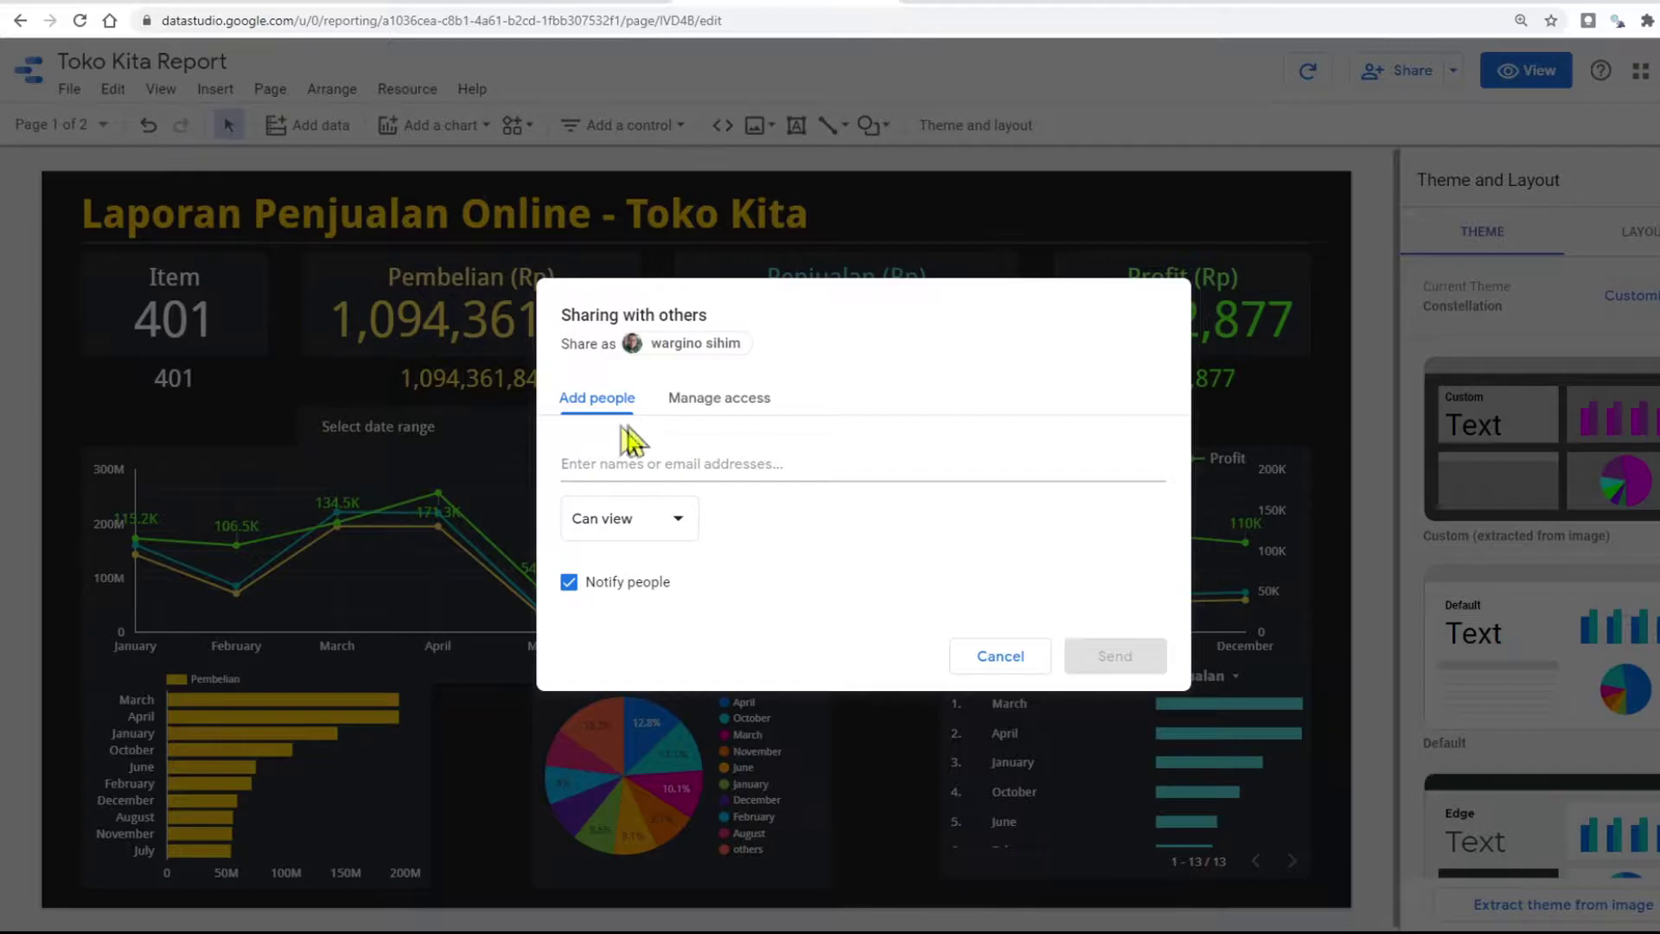
Review the report's access management settings and the available link sharing options.
{"action": "left_click", "coordinate": [711, 399]}
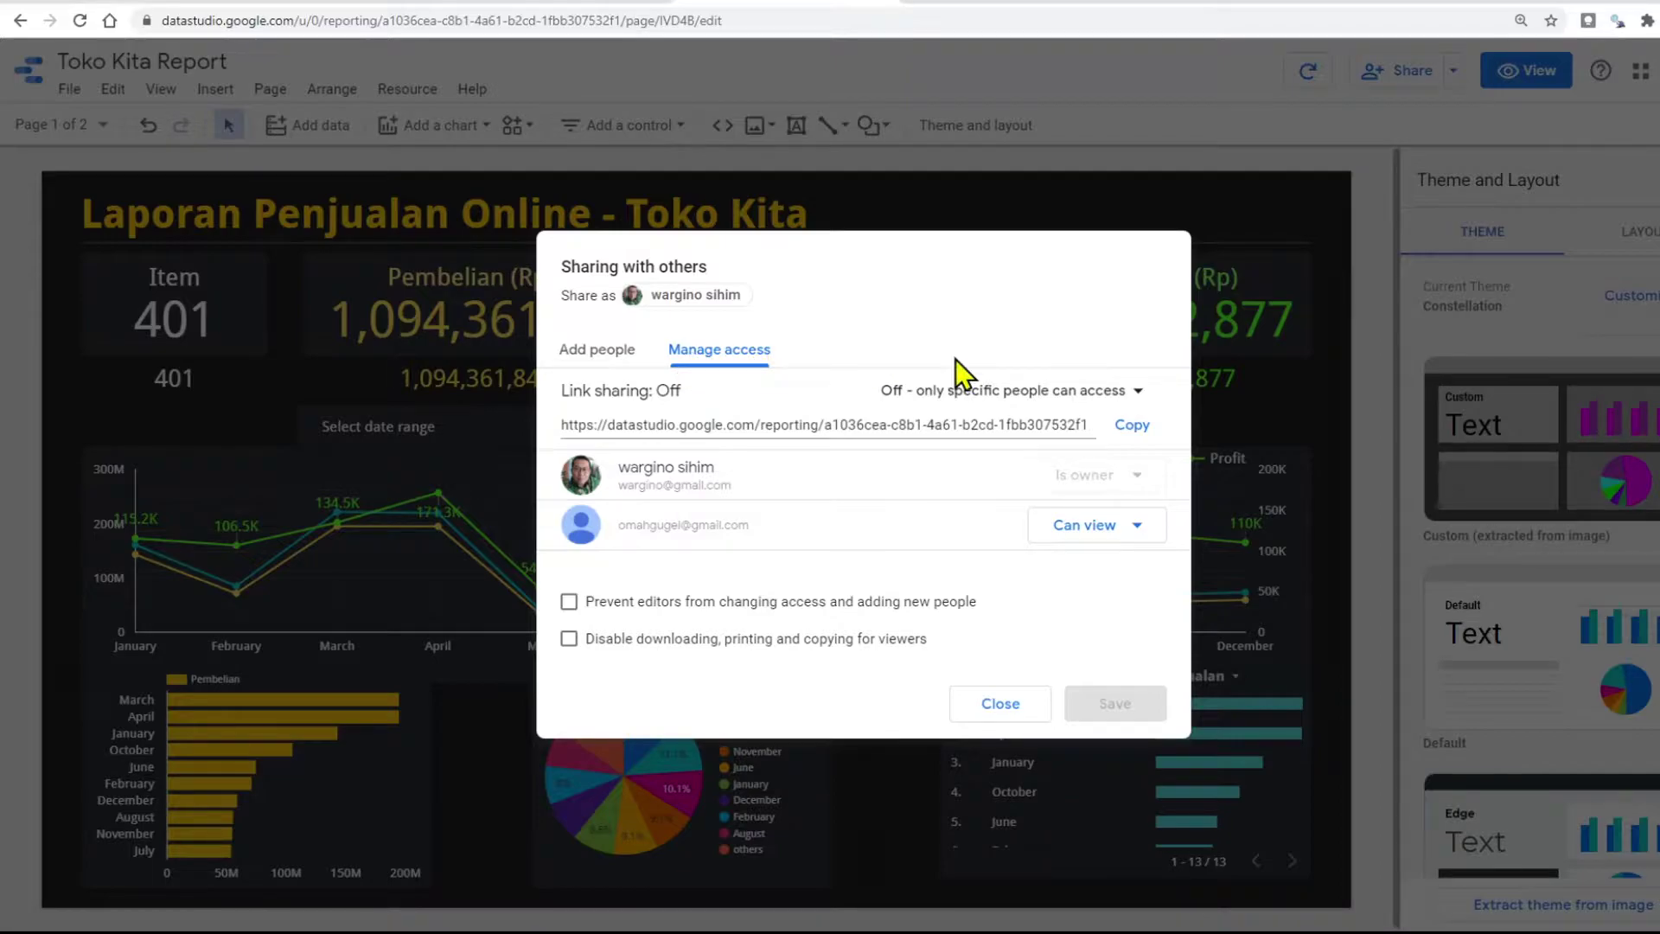
{"action": "left_click", "coordinate": [1140, 392]}
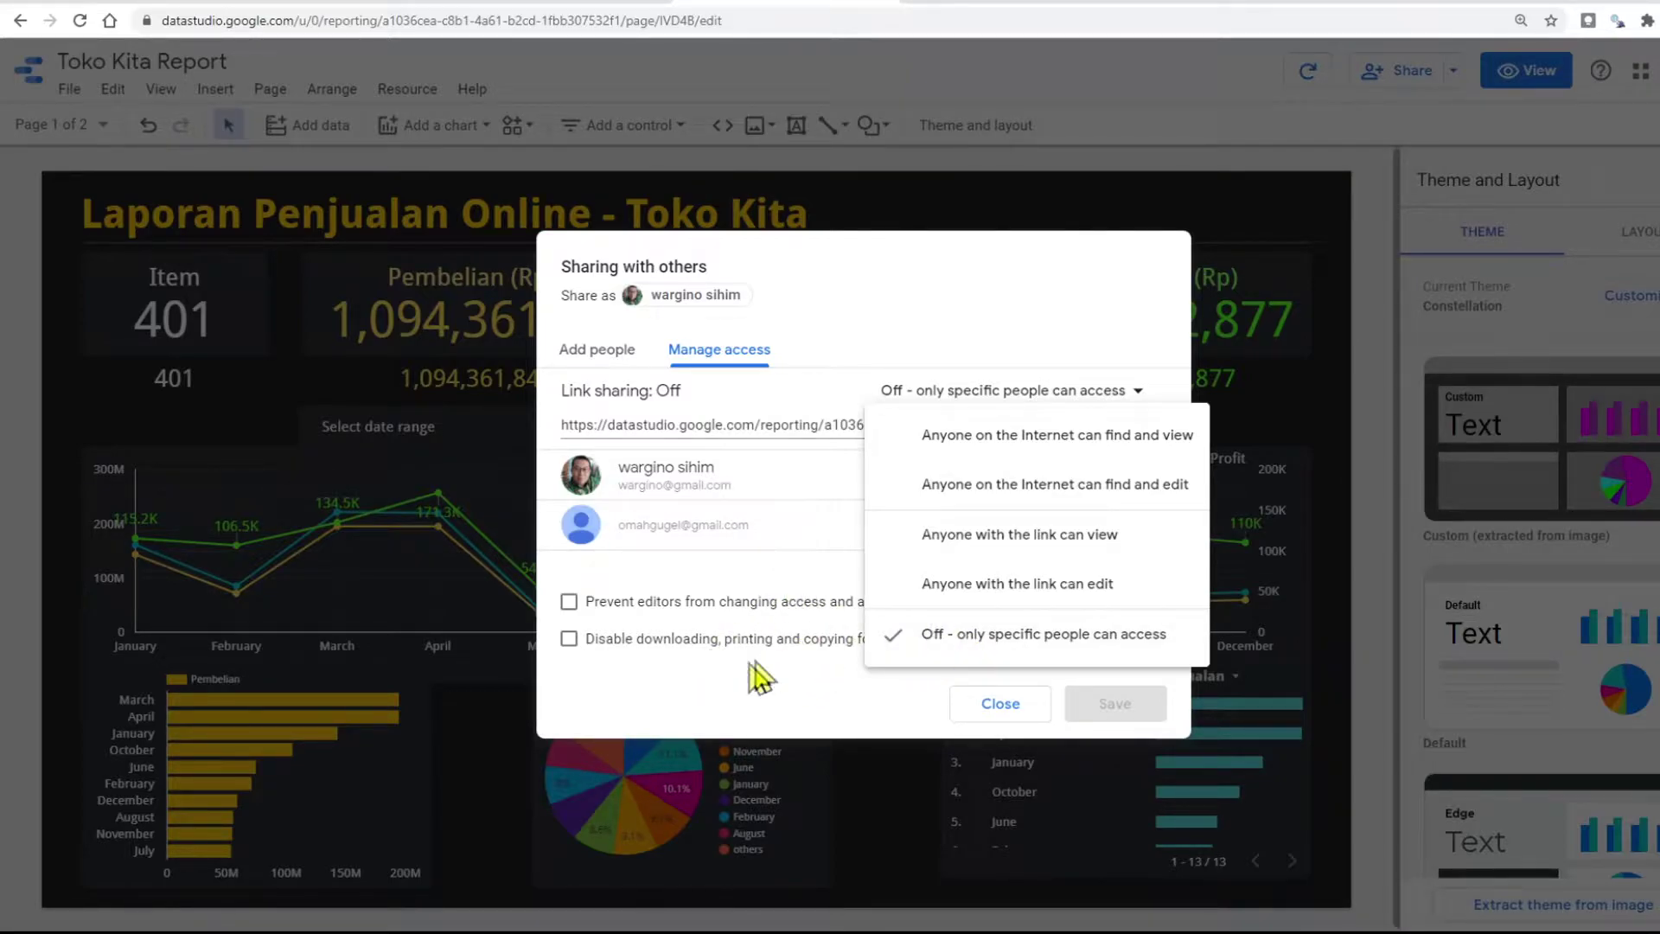
{"action": "left_click", "coordinate": [748, 684]}
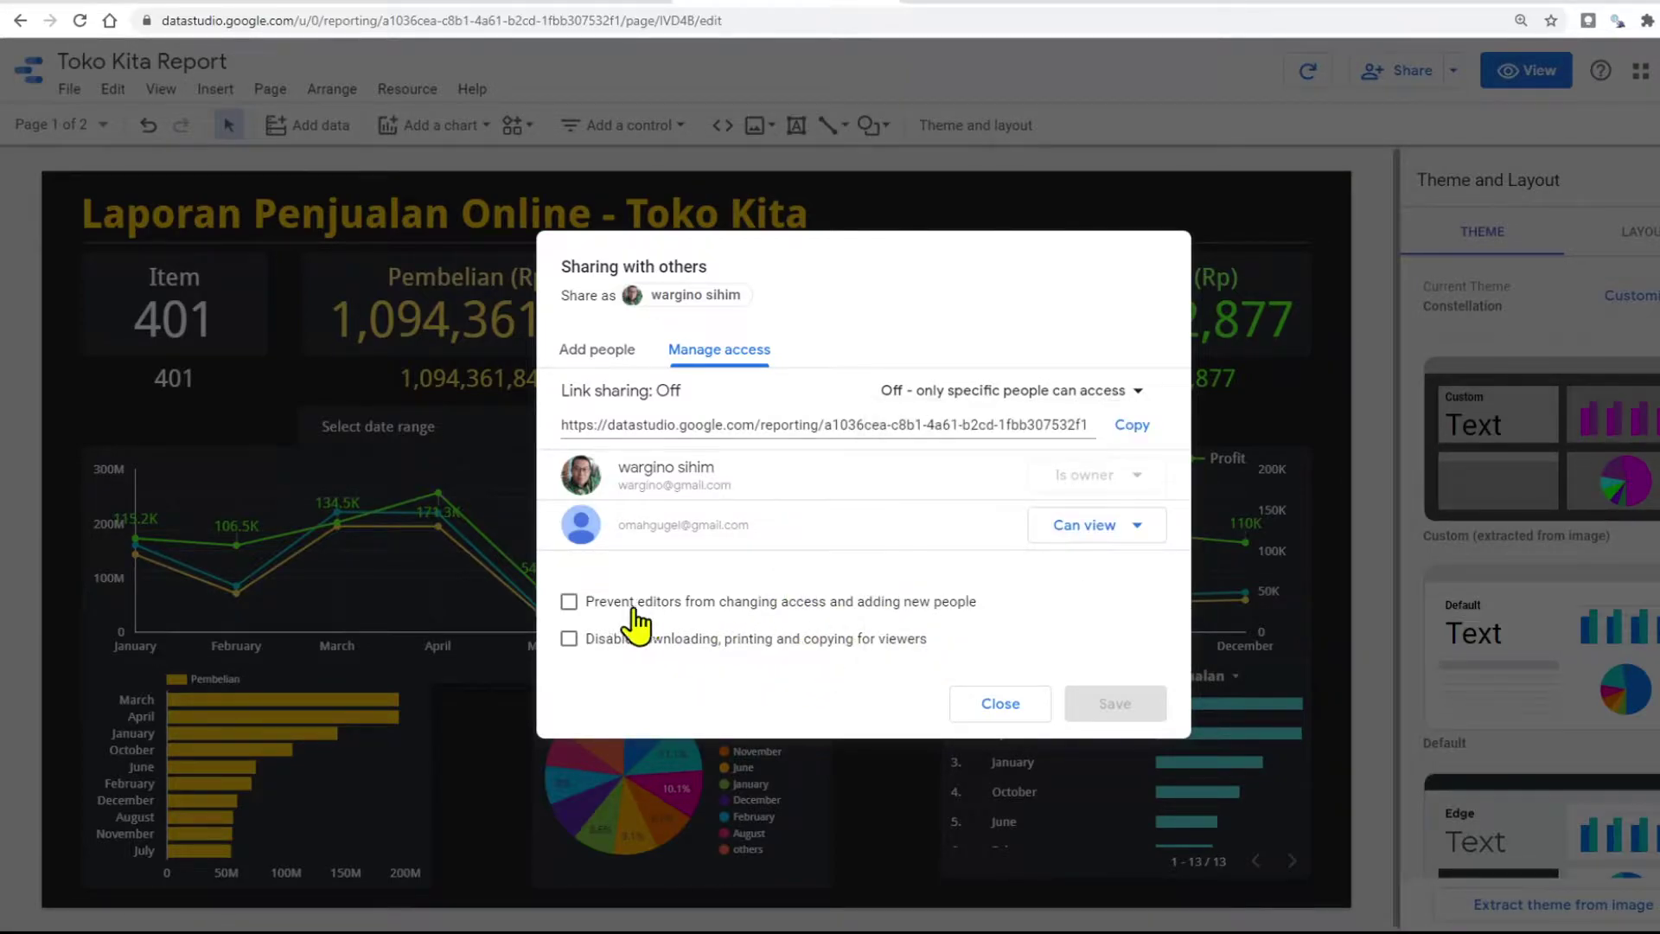
Try the options restricting editors from changing access and viewers from downloading, printing and copying, and close the sharing dialog.
{"action": "left_click", "coordinate": [569, 602]}
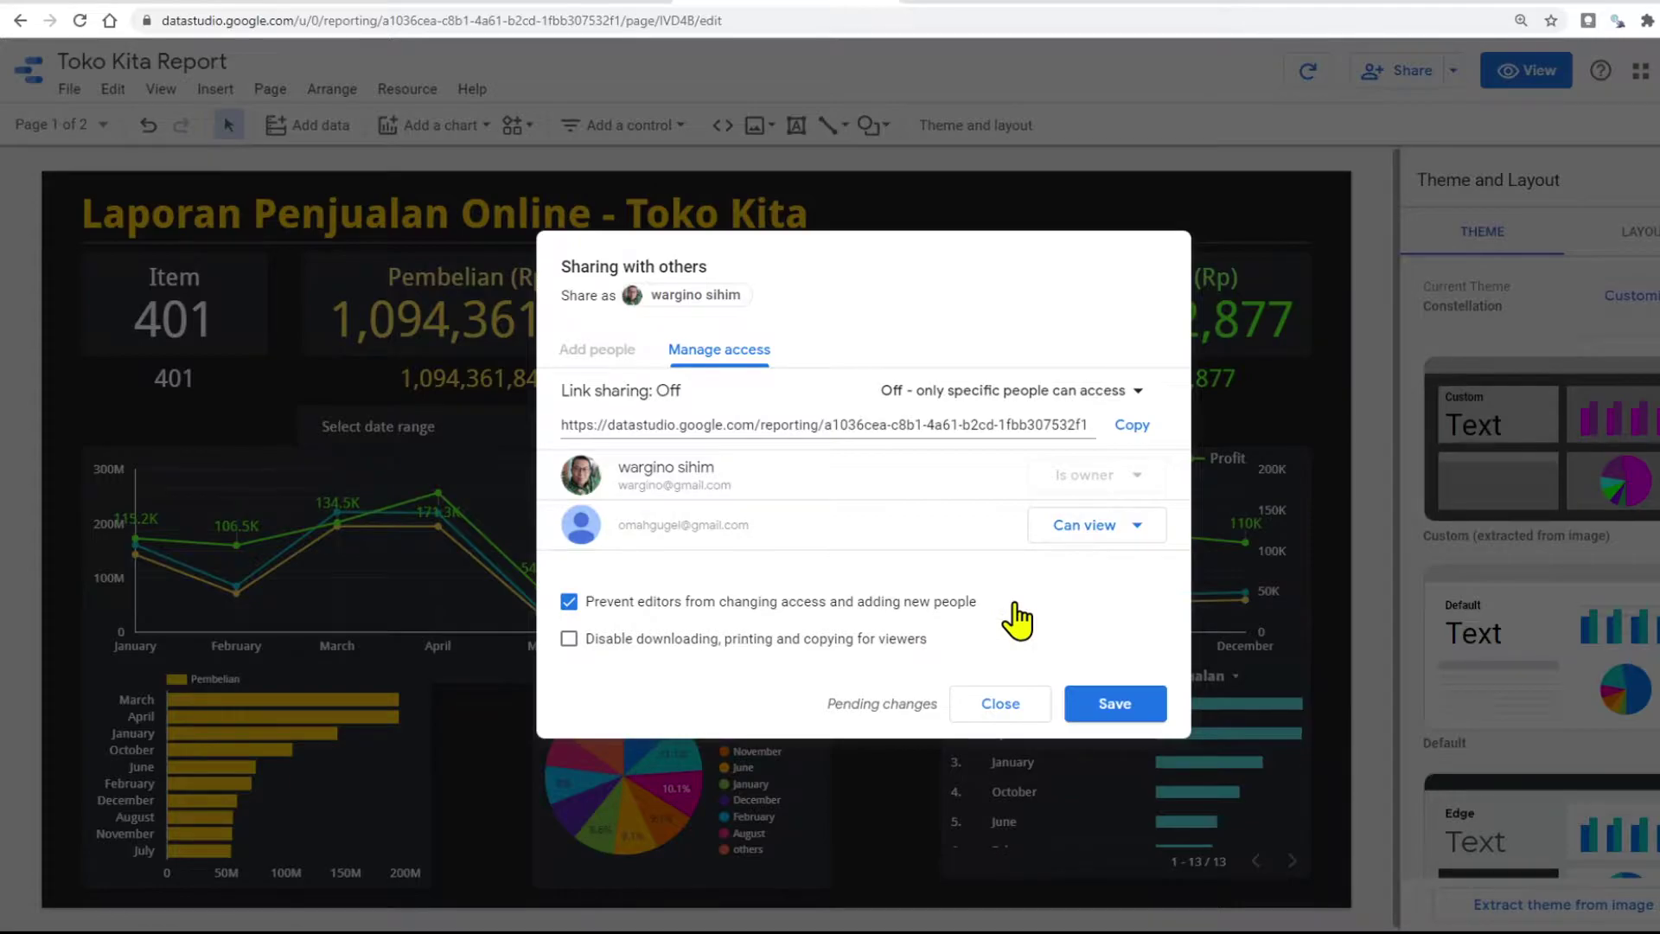
{"action": "left_click", "coordinate": [569, 639]}
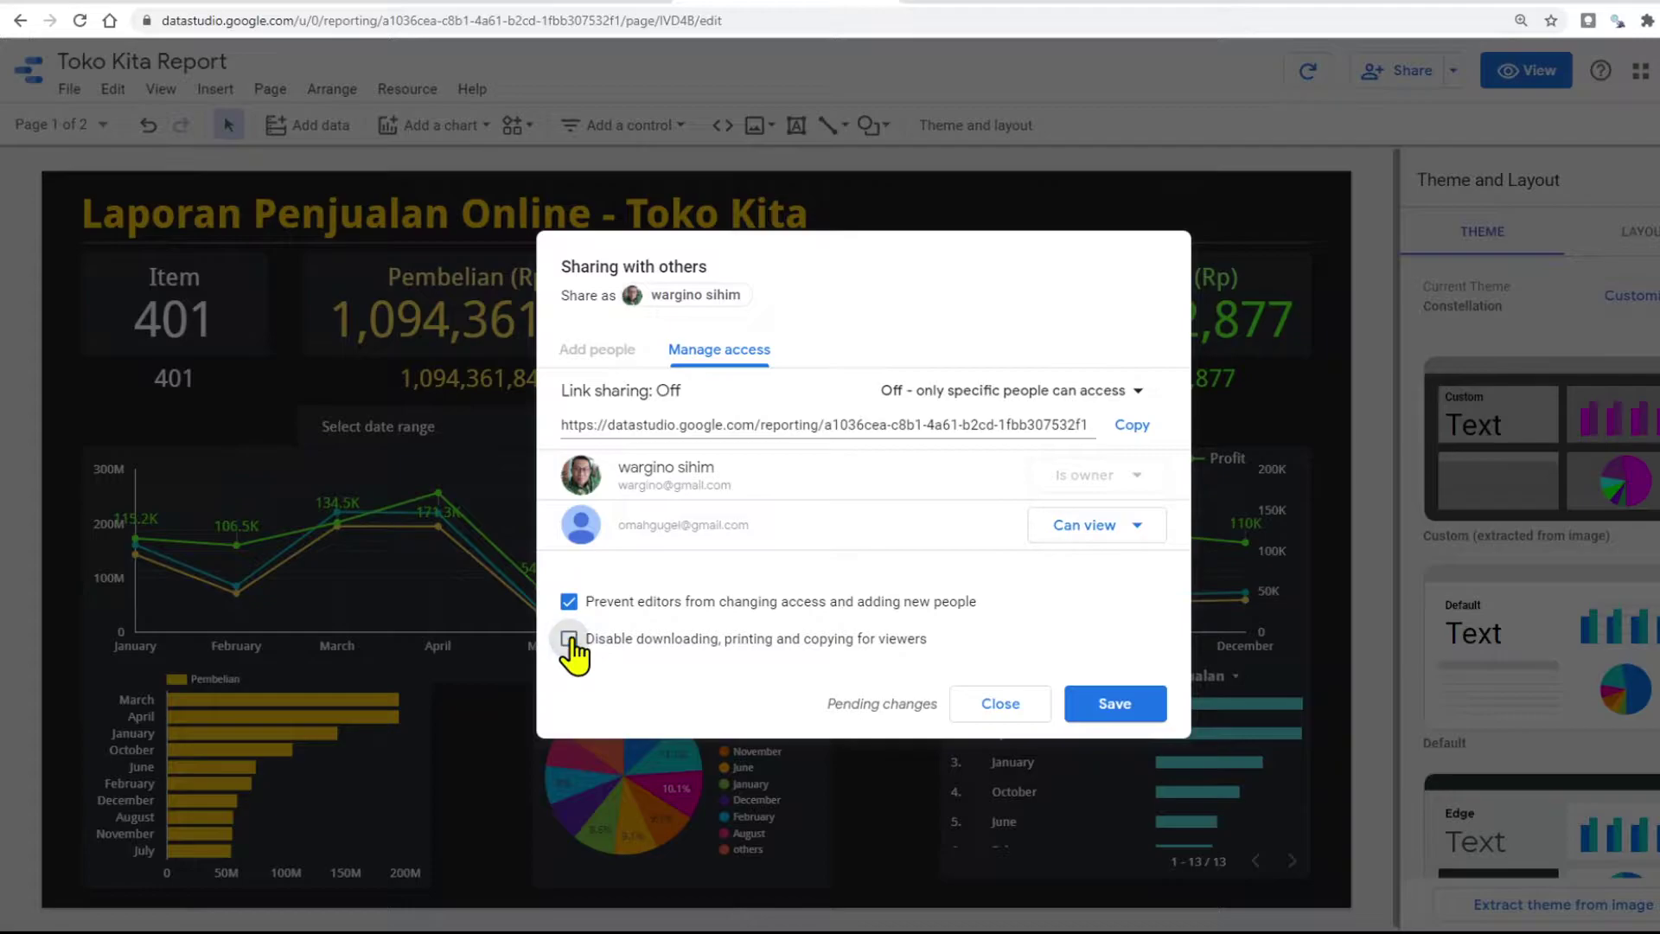
{"action": "left_click", "coordinate": [569, 602]}
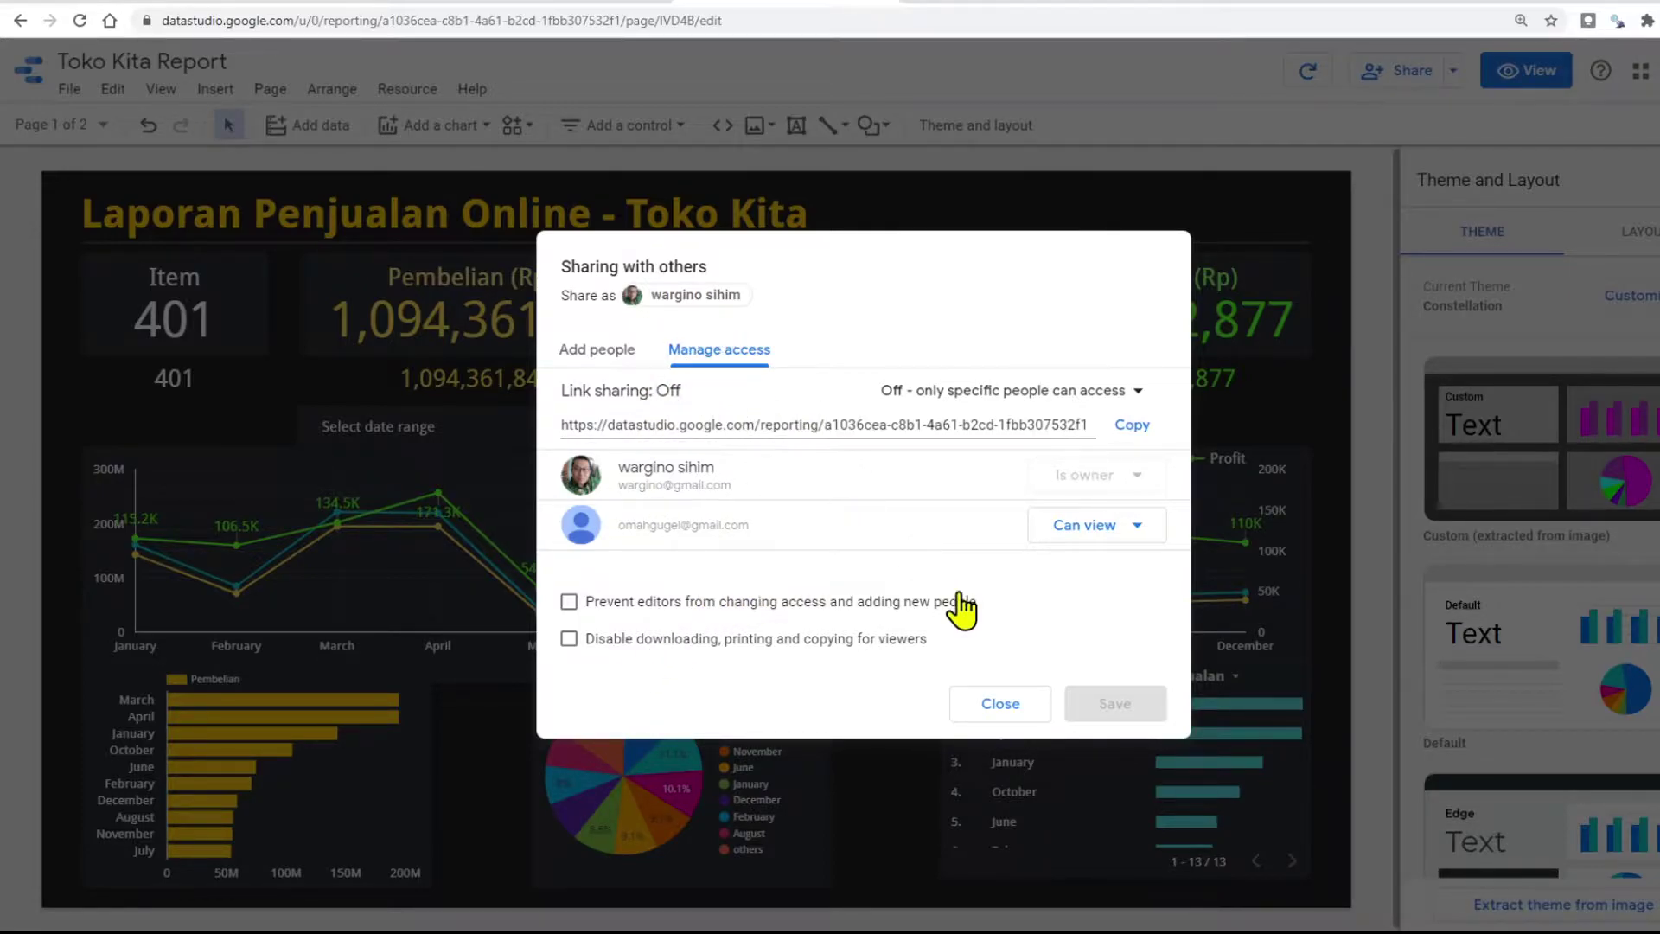
{"action": "left_click", "coordinate": [1001, 705]}
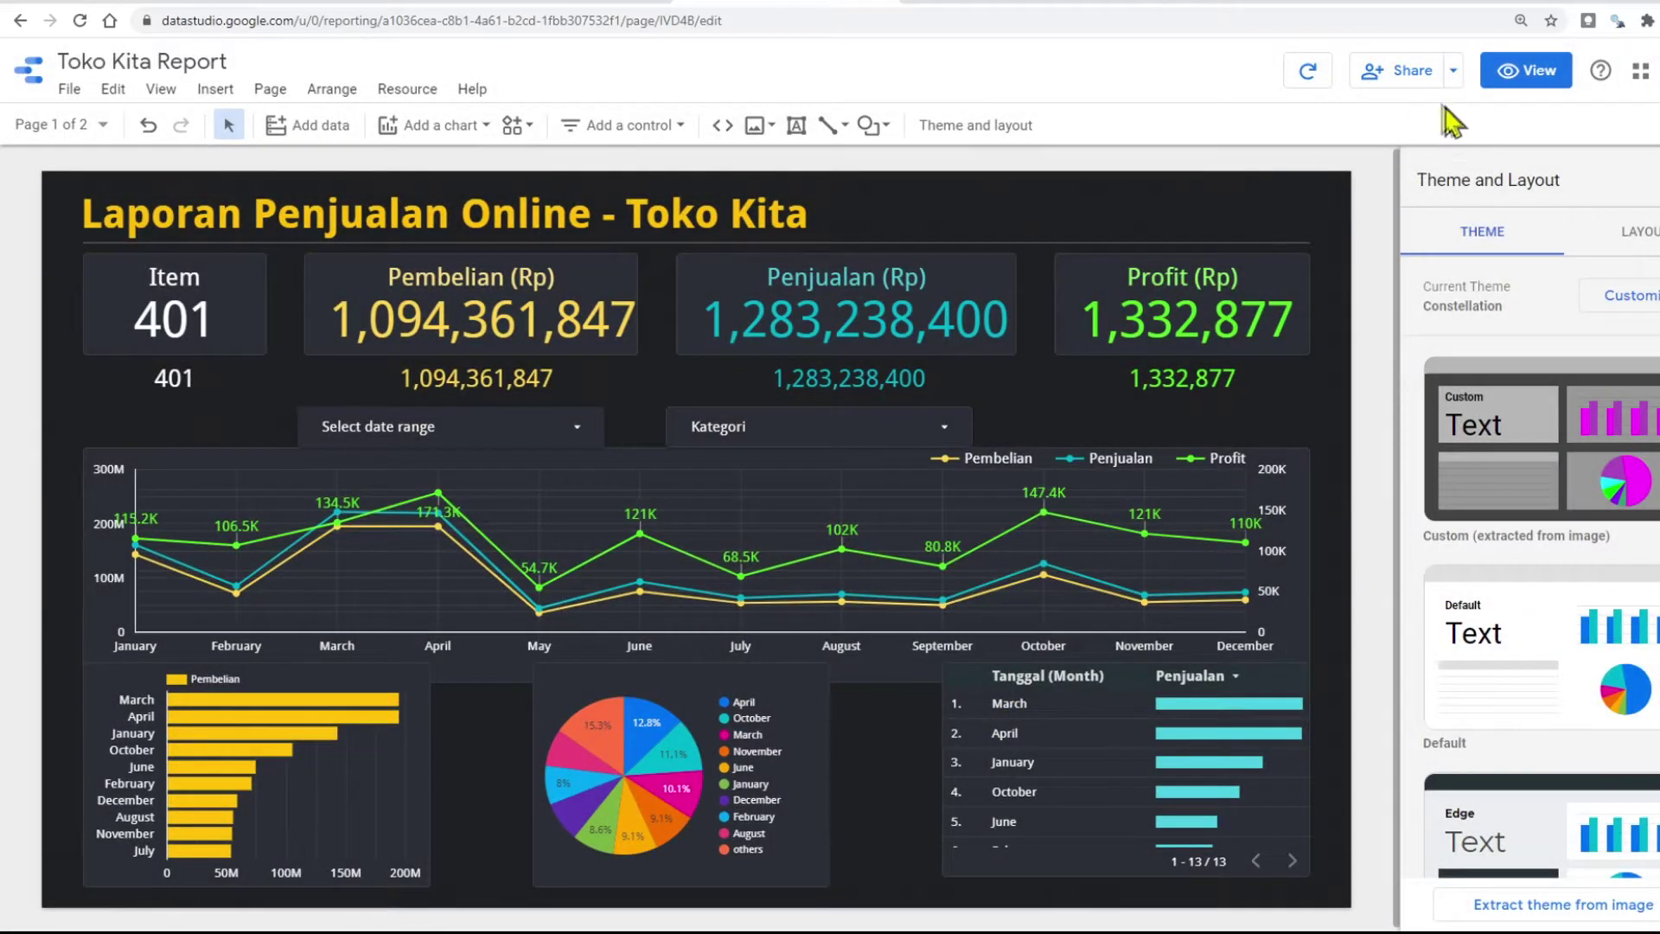
Set up a scheduled e-mail delivery of the report with a custom repeat of every 1 day.
{"action": "left_click", "coordinate": [1453, 72]}
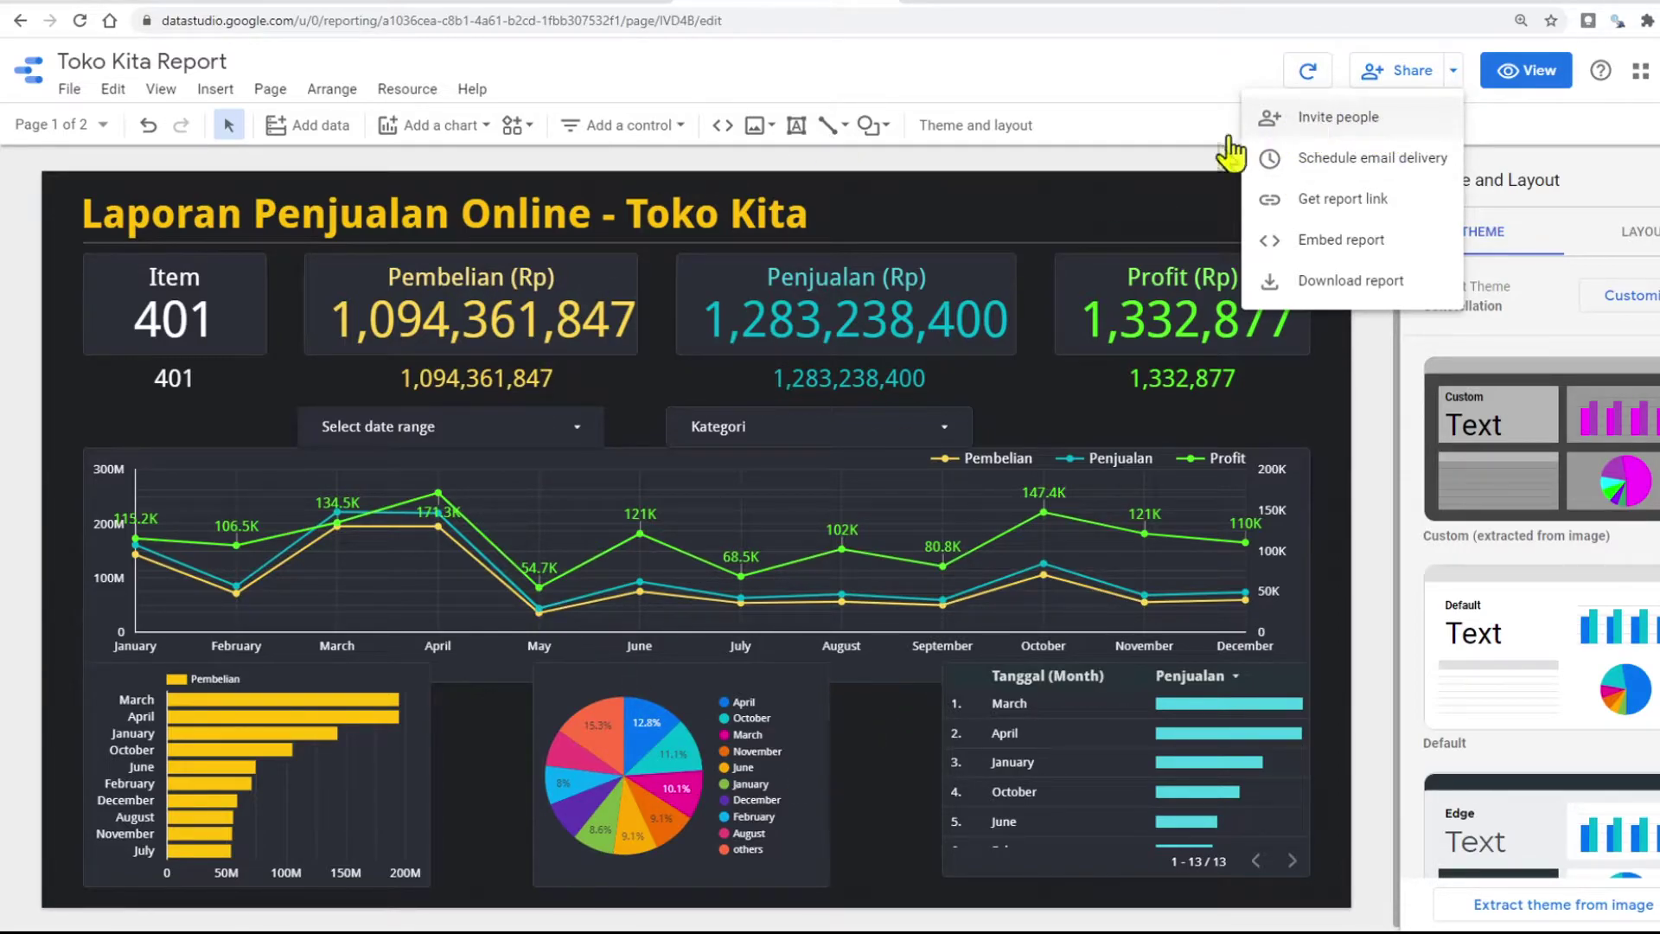
{"action": "left_click", "coordinate": [1393, 159]}
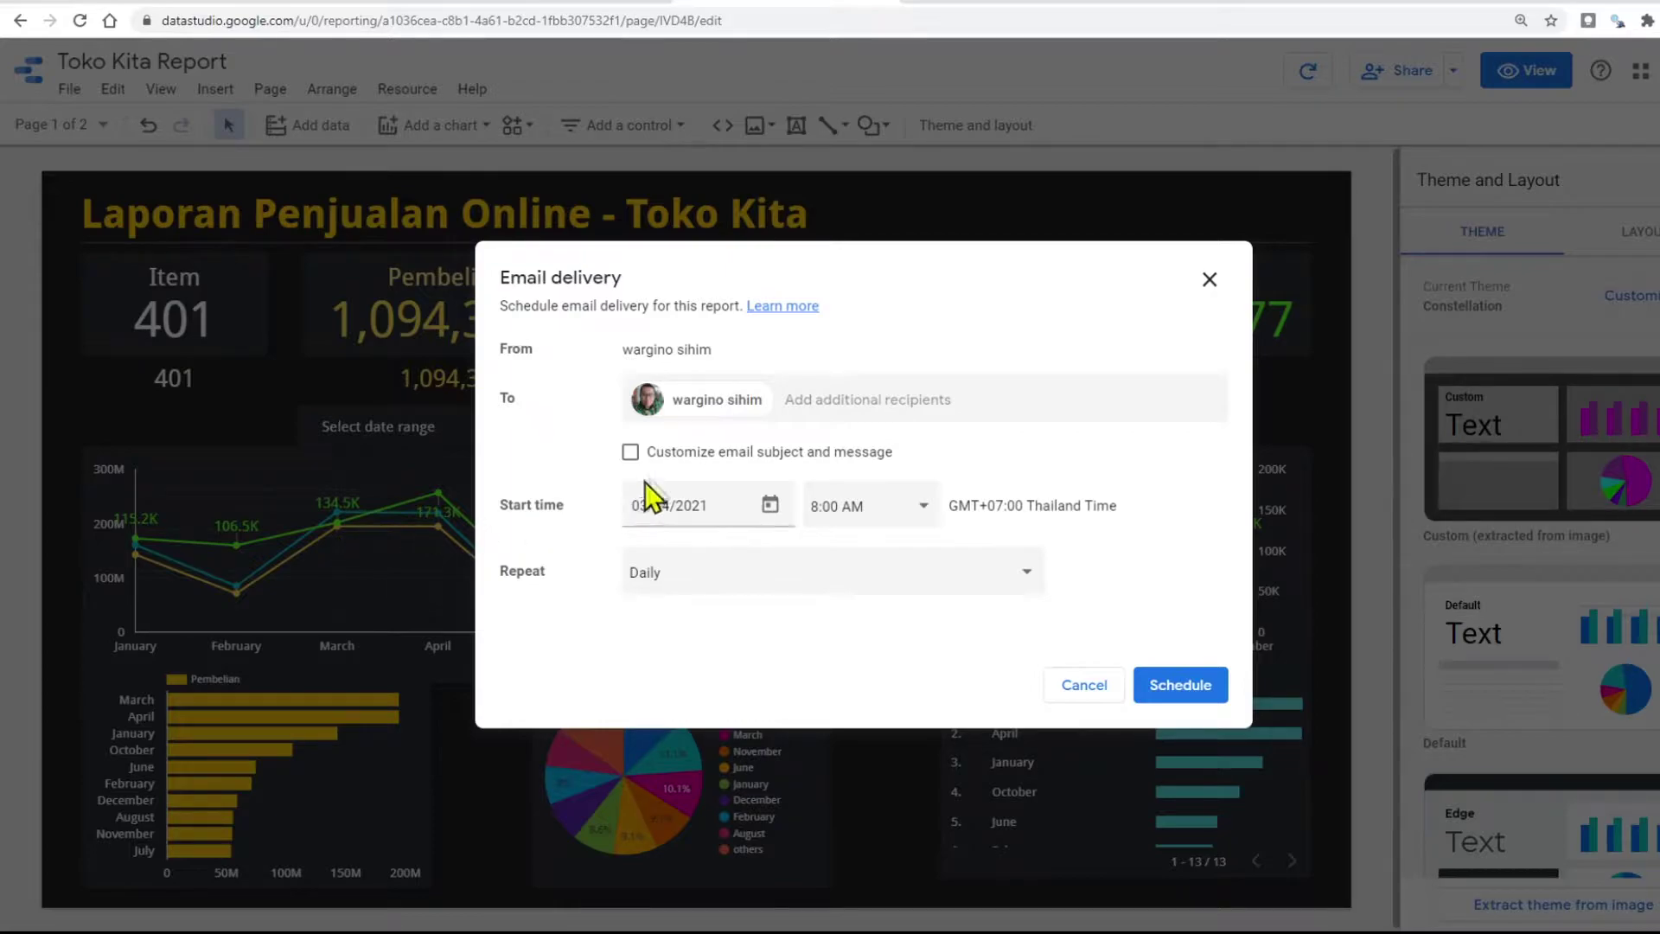
{"action": "left_click", "coordinate": [848, 400]}
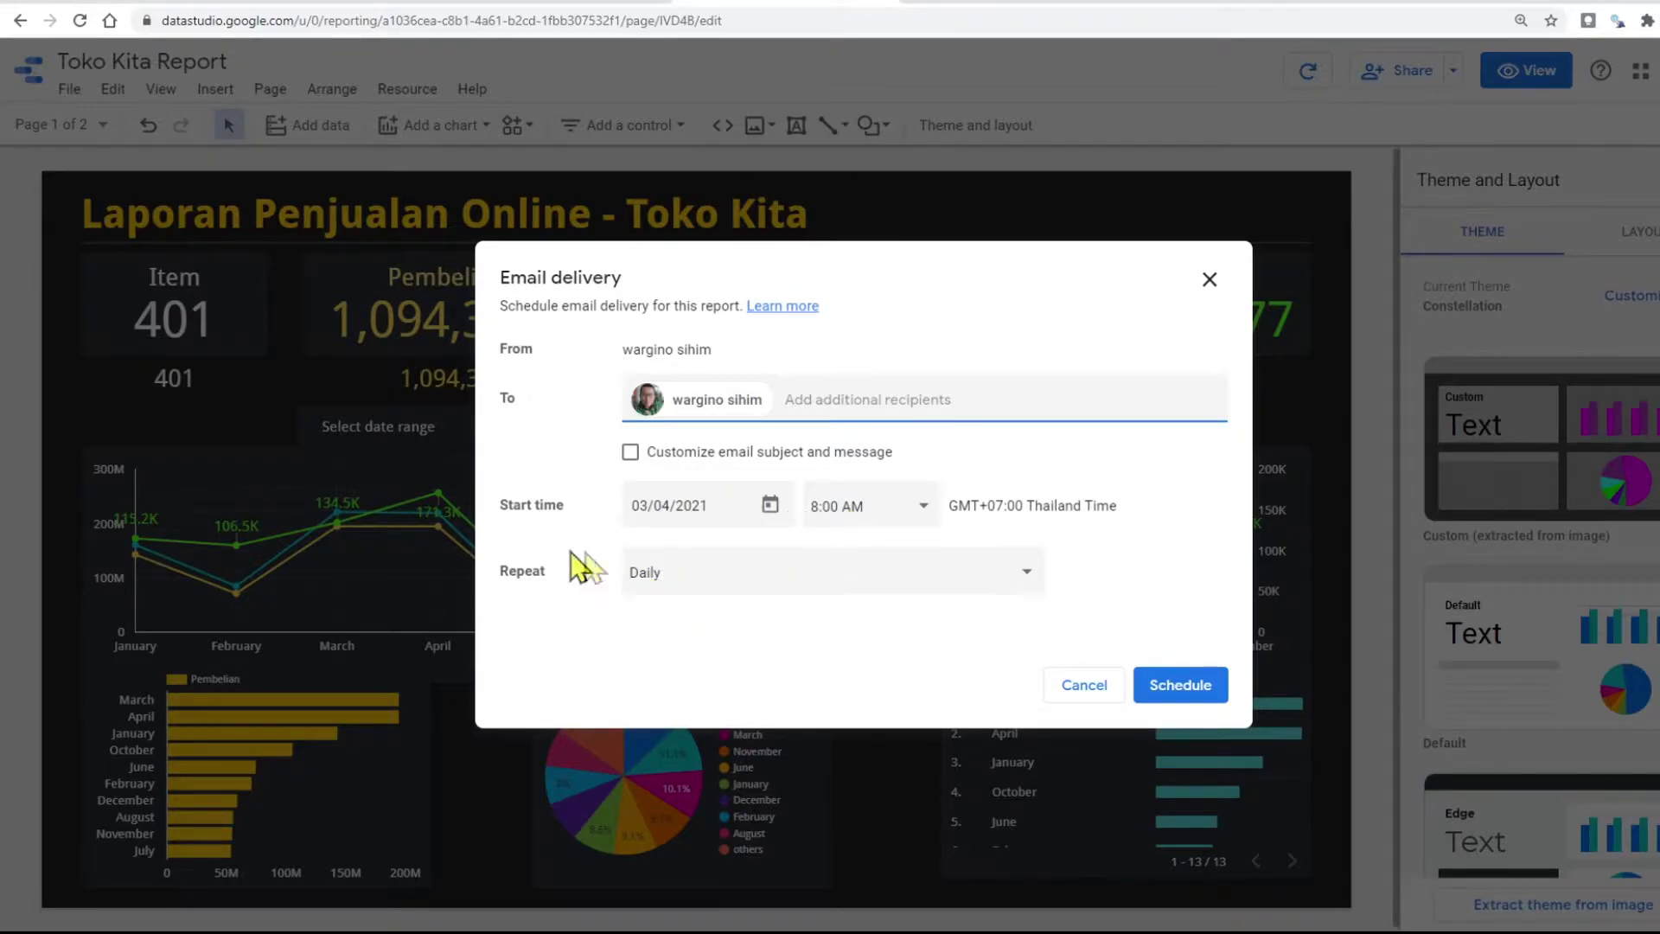
{"action": "left_click", "coordinate": [1025, 578]}
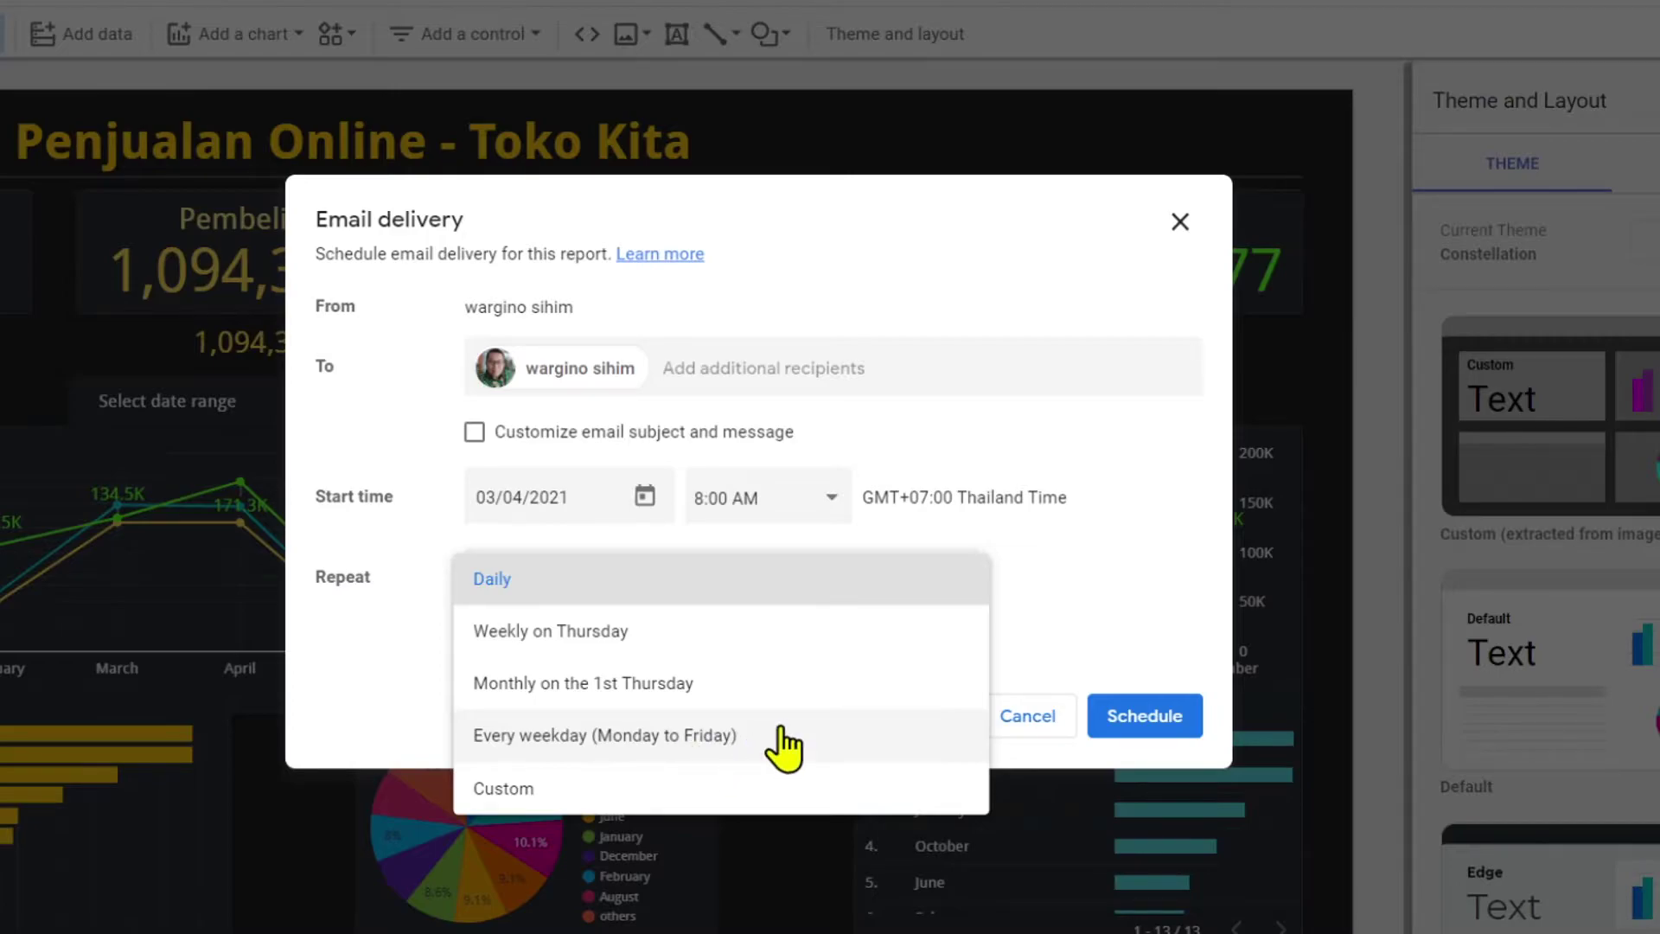
{"action": "left_click", "coordinate": [504, 791]}
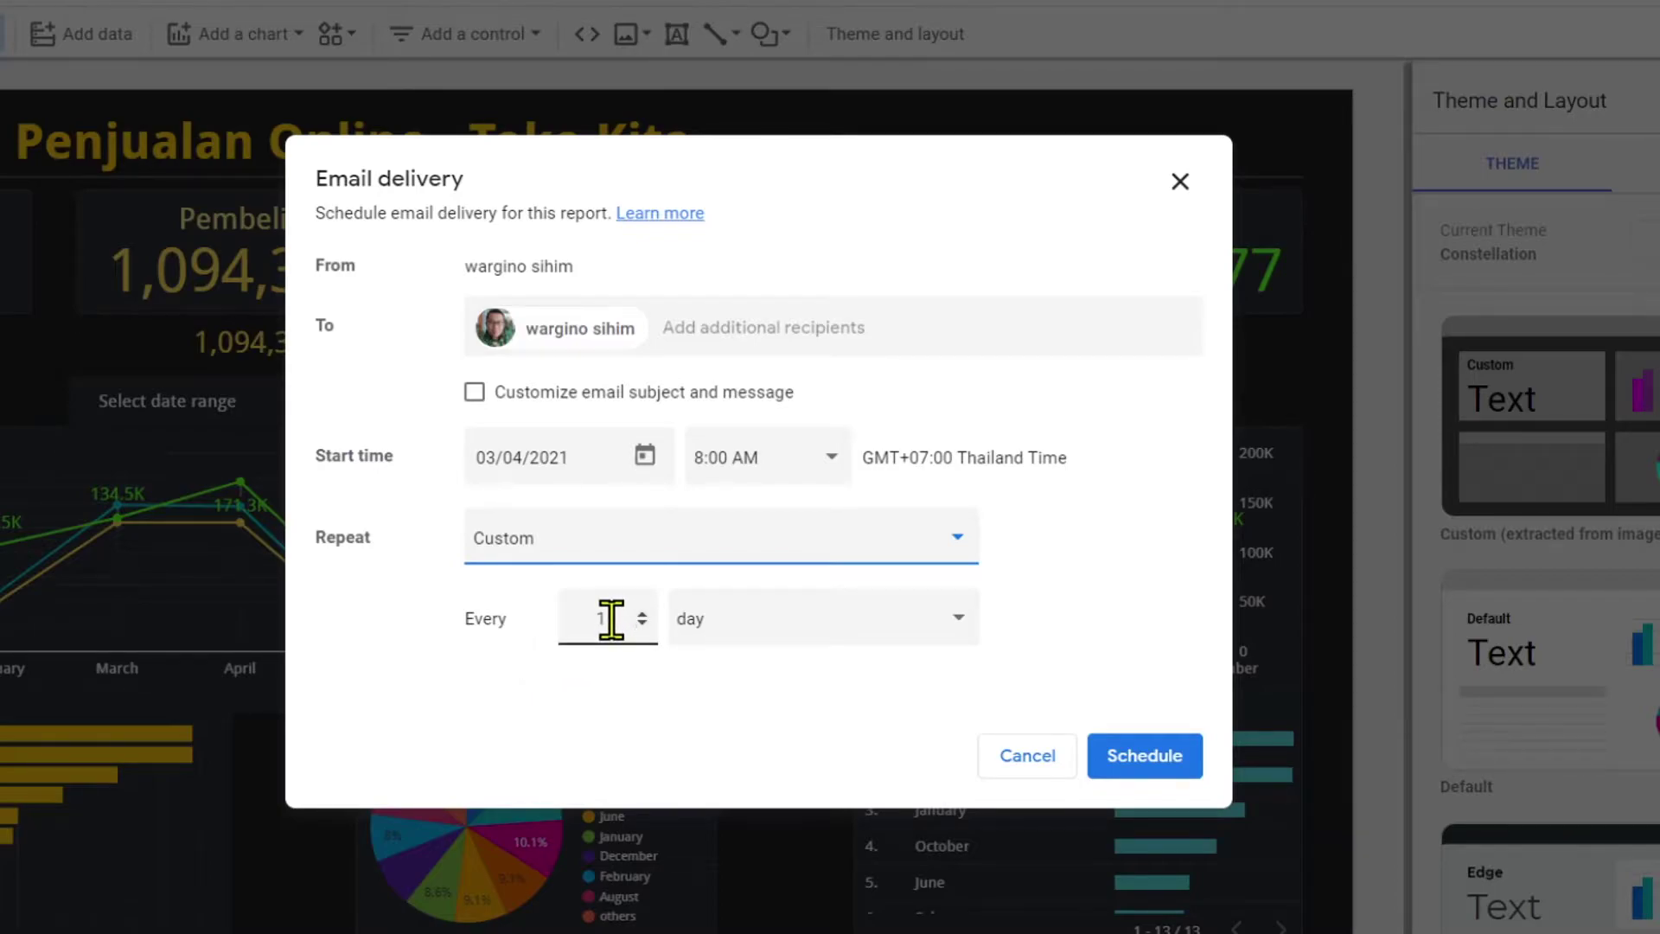
{"action": "left_click", "coordinate": [957, 624]}
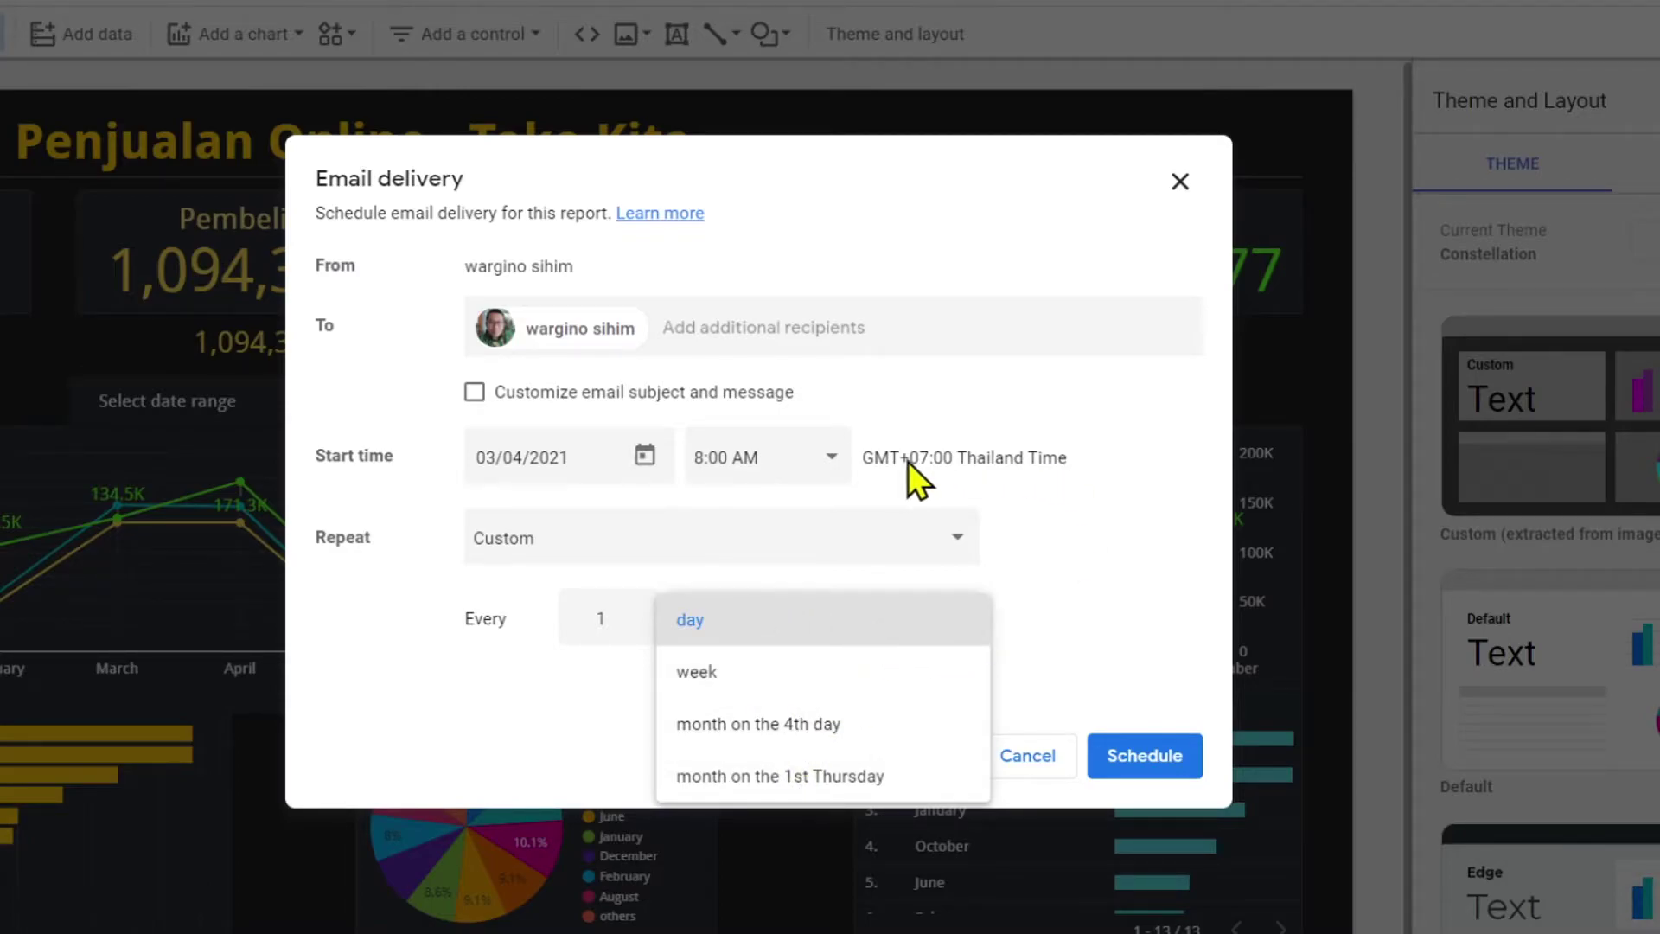
{"action": "left_click", "coordinate": [1062, 547]}
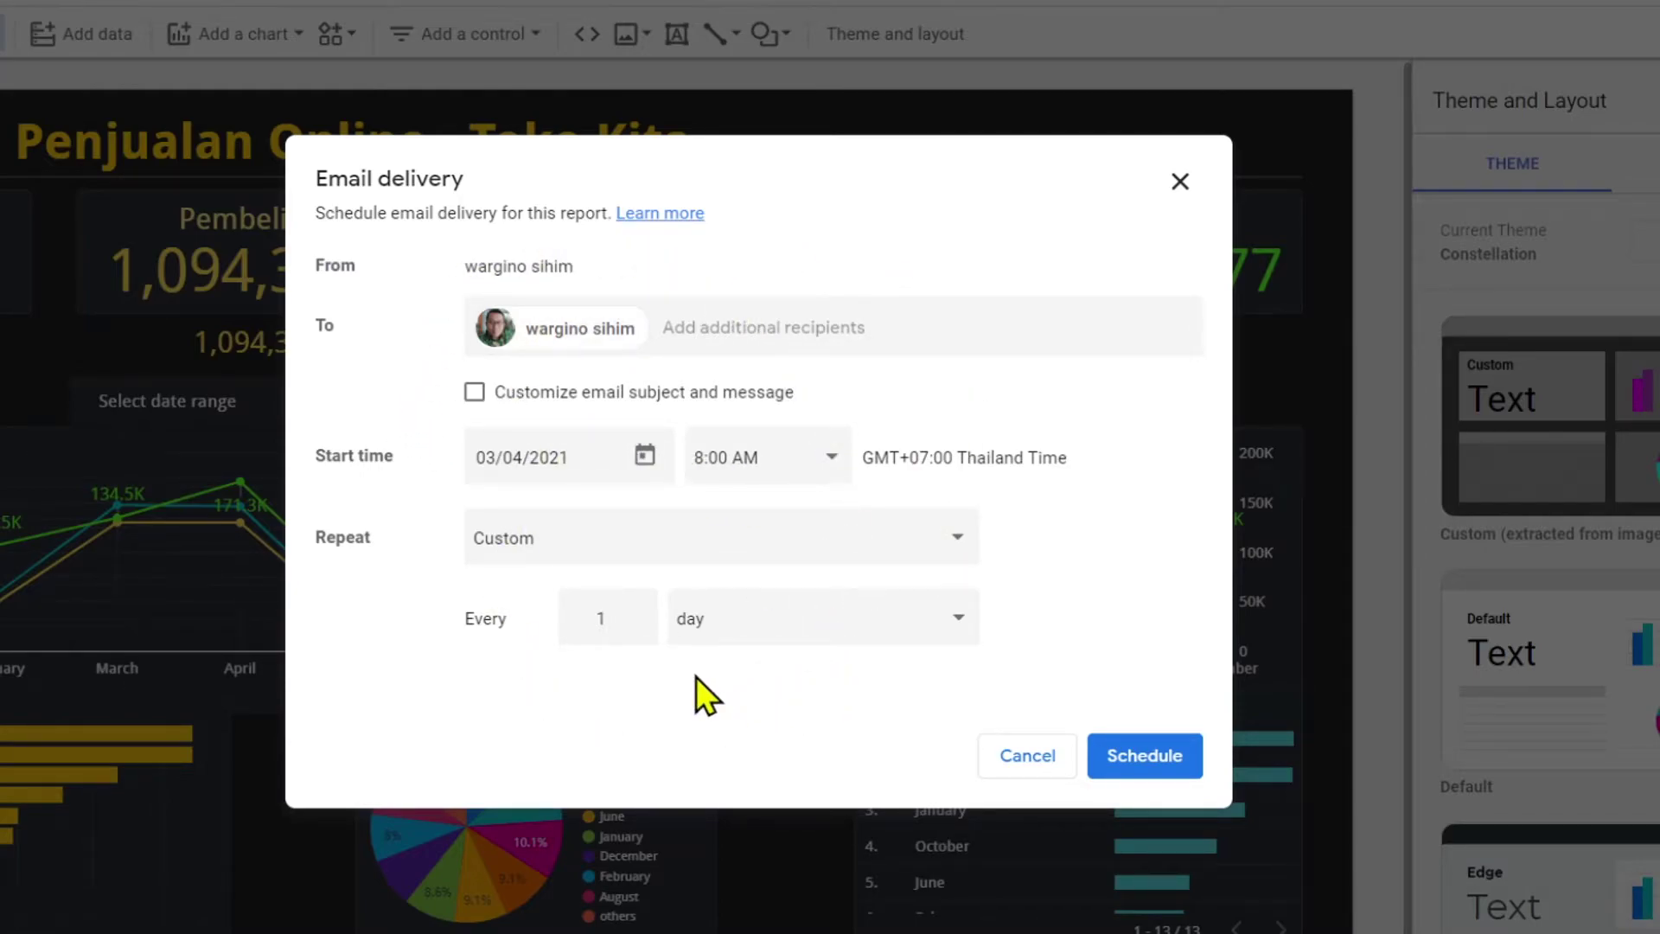
Enable a customized e-mail subject and message for the delivery, and set the subject to "Laporan Harian Penjualan Toko Kita".
{"action": "left_click", "coordinate": [476, 394]}
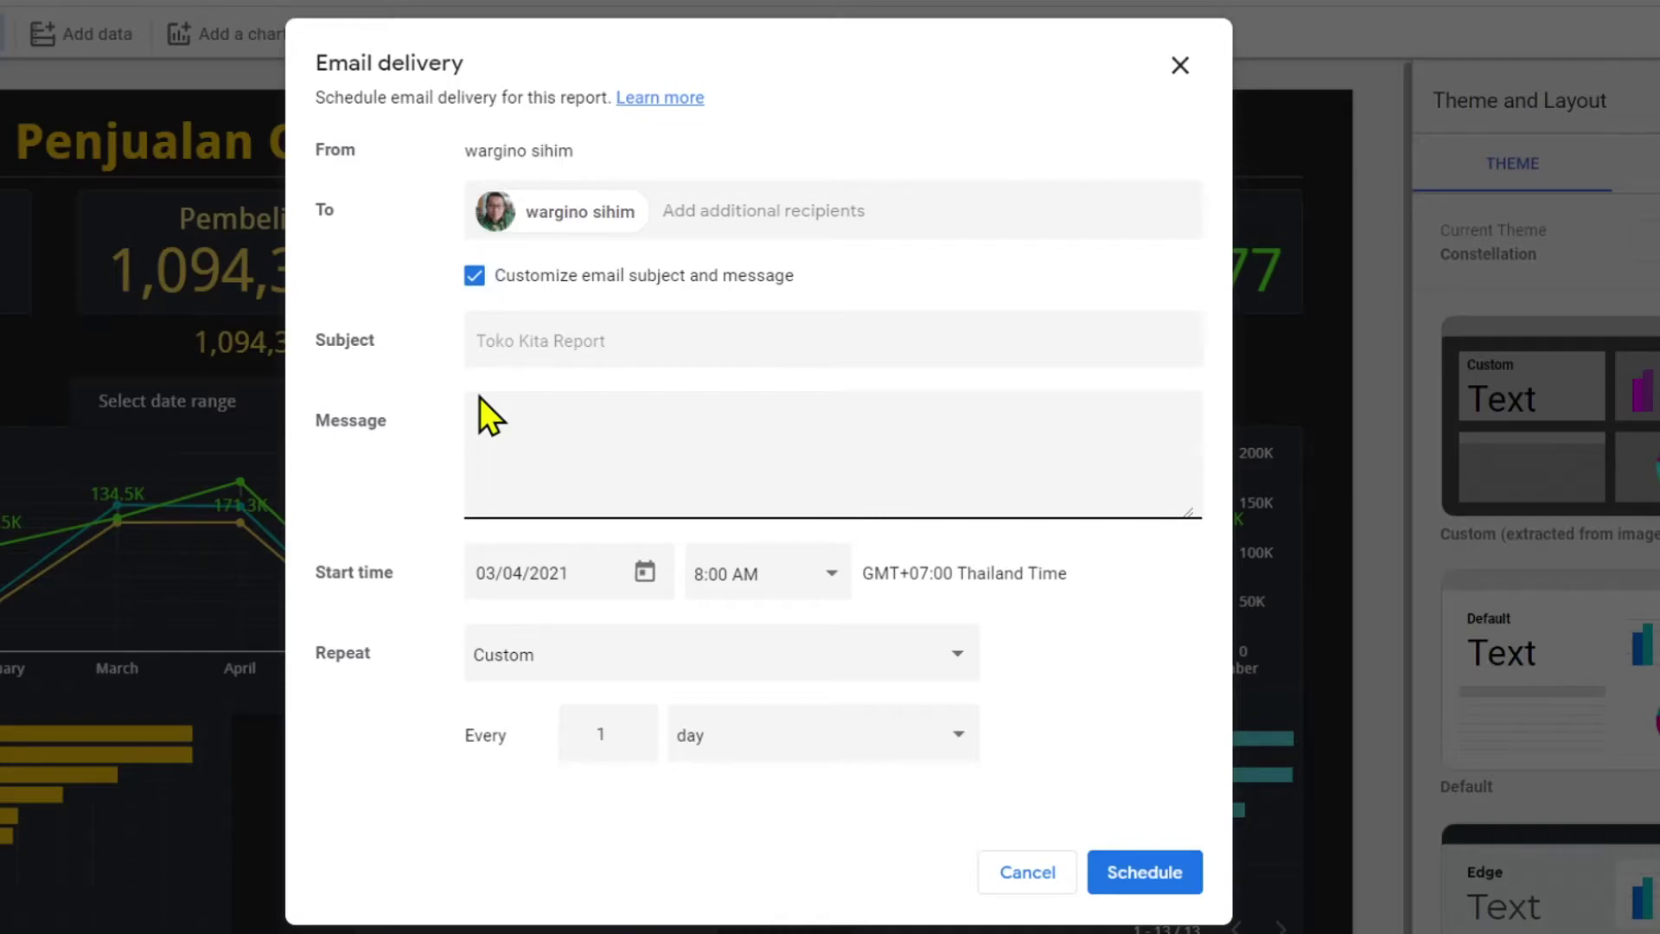
{"action": "left_click", "coordinate": [519, 341]}
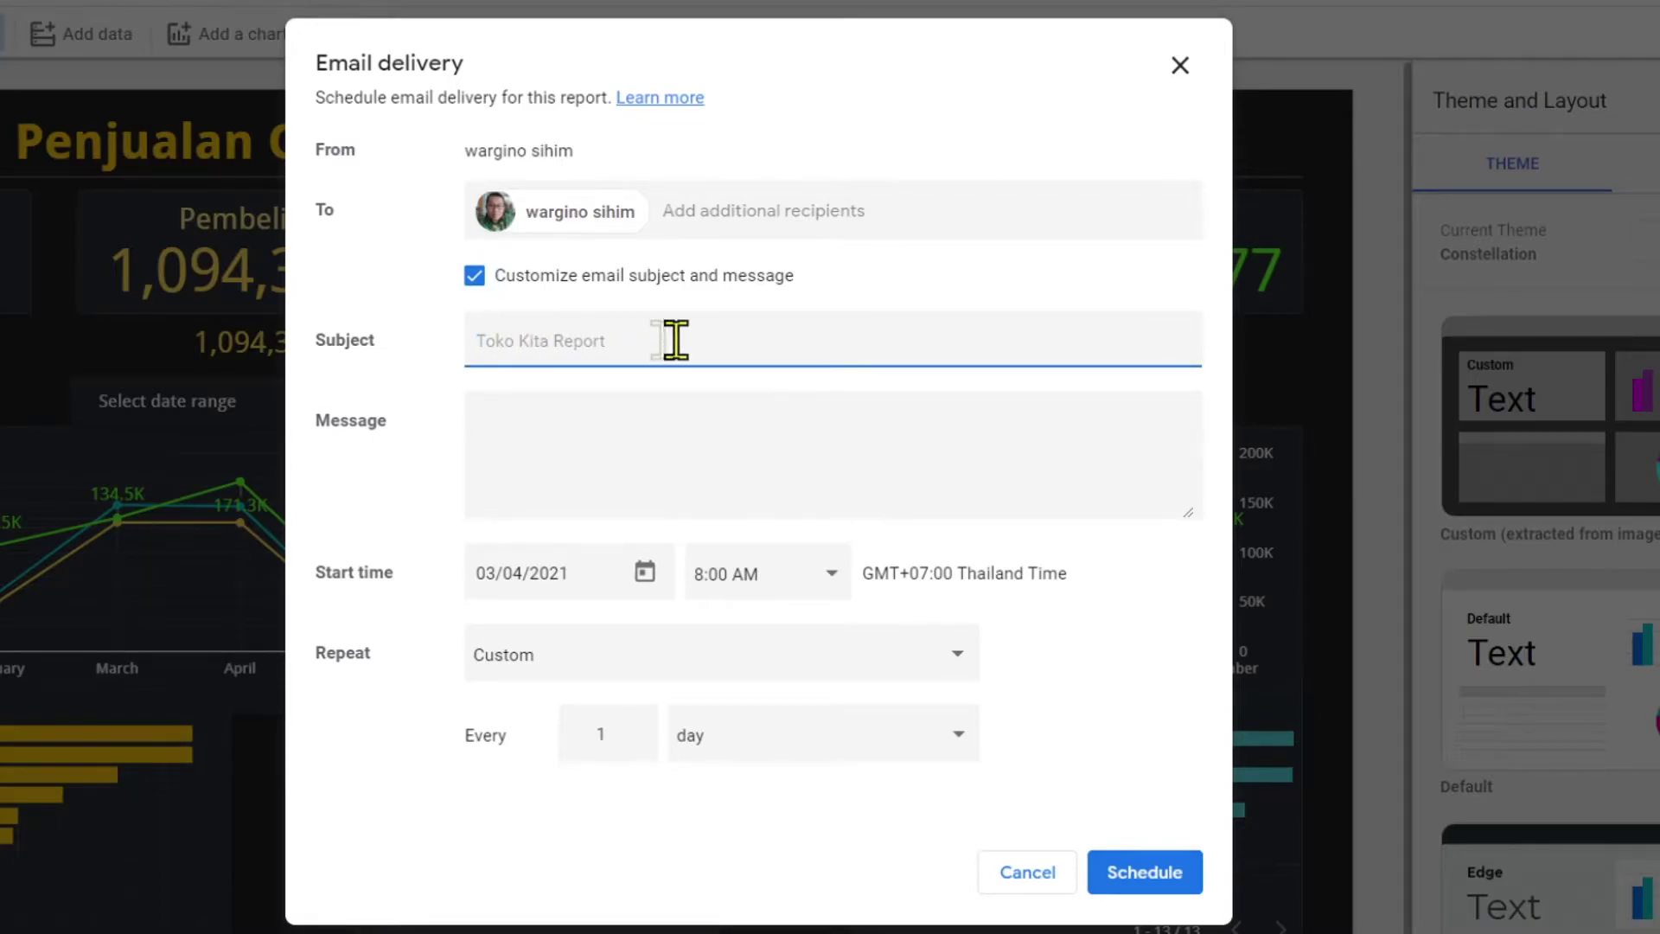
{"action": "type", "text": "L"}
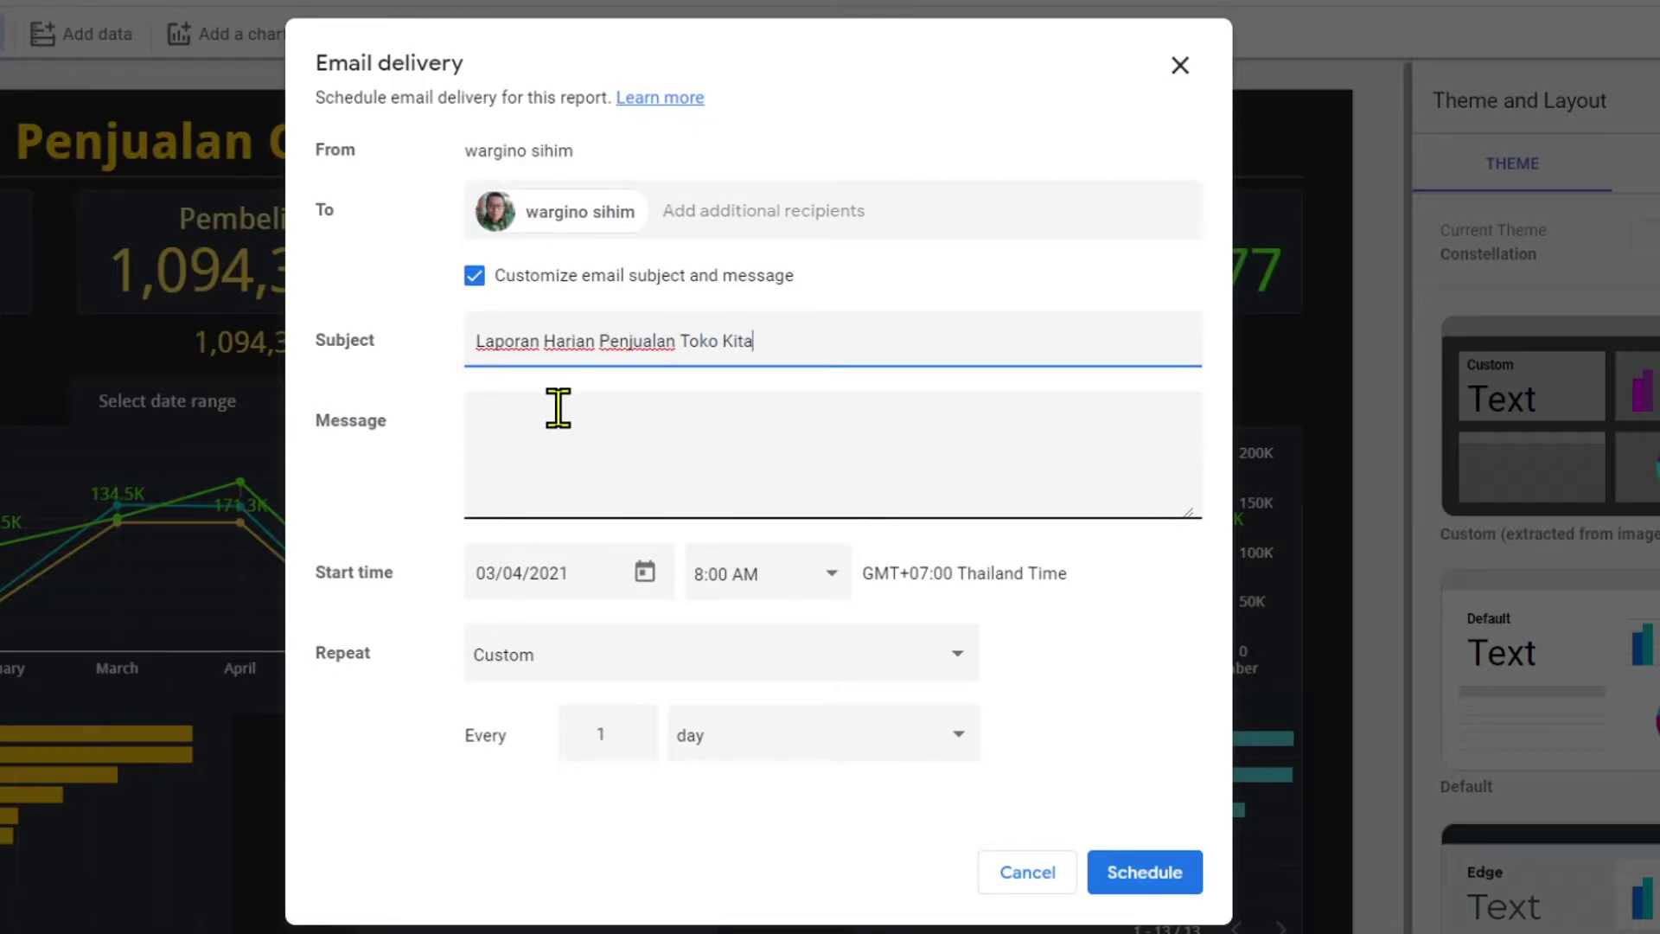
{"action": "left_click", "coordinate": [519, 424]}
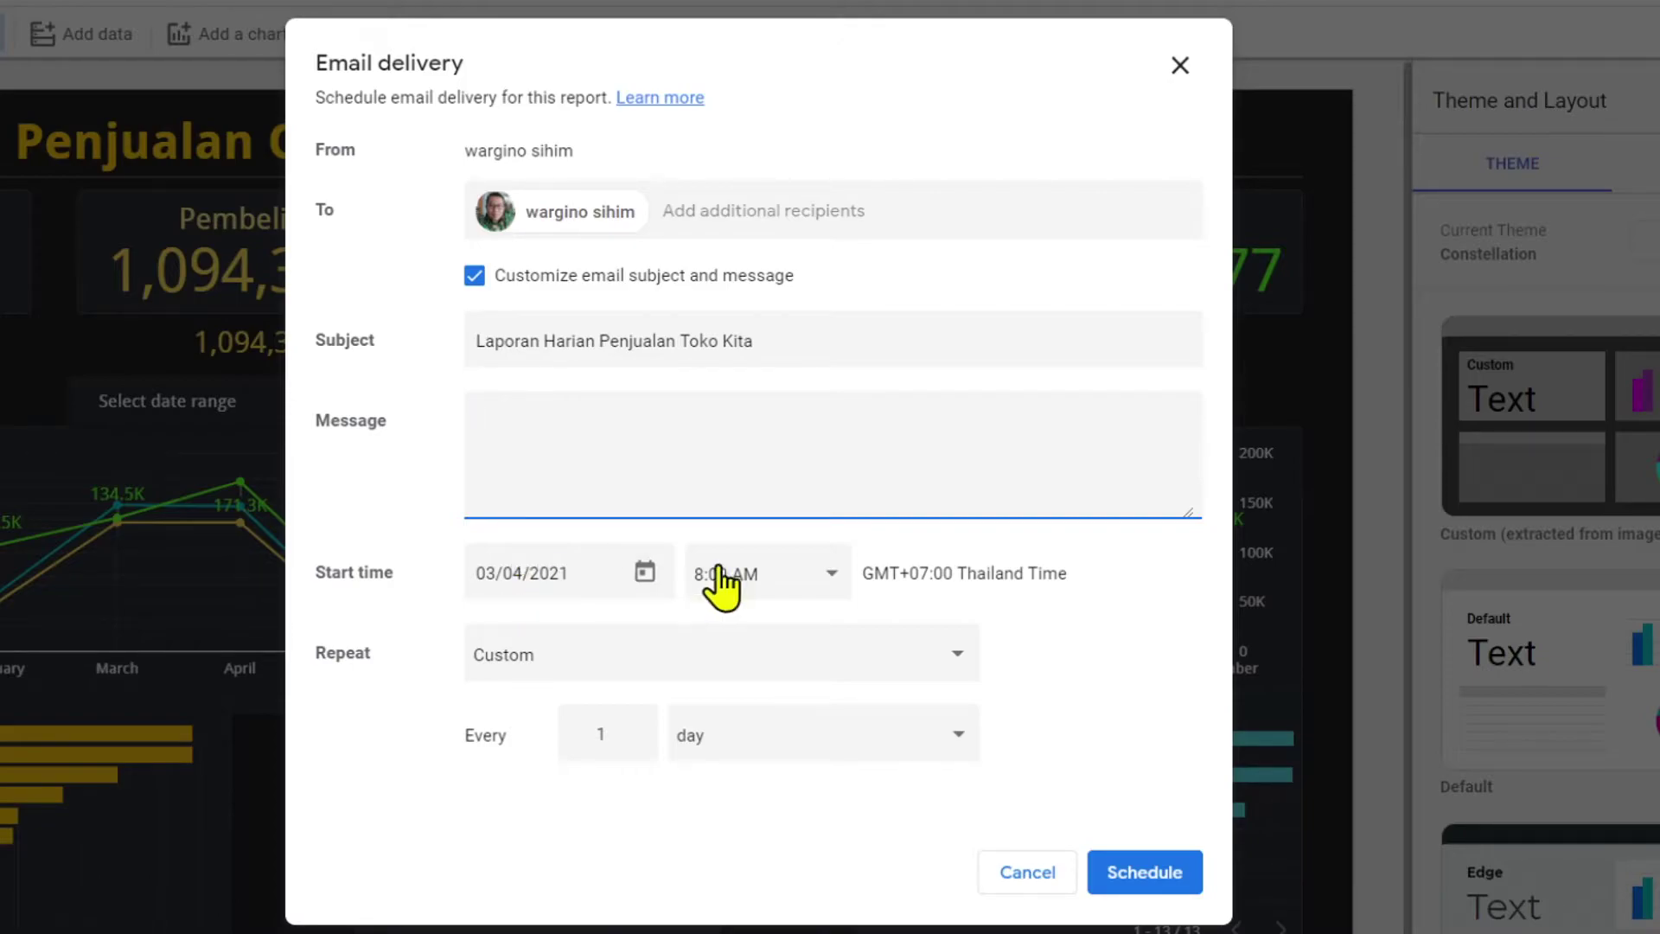
Set the e-mail delivery to repeat daily with a start time of 5:00 PM and schedule it.
{"action": "left_click", "coordinate": [956, 672]}
{"action": "left_click", "coordinate": [566, 451]}
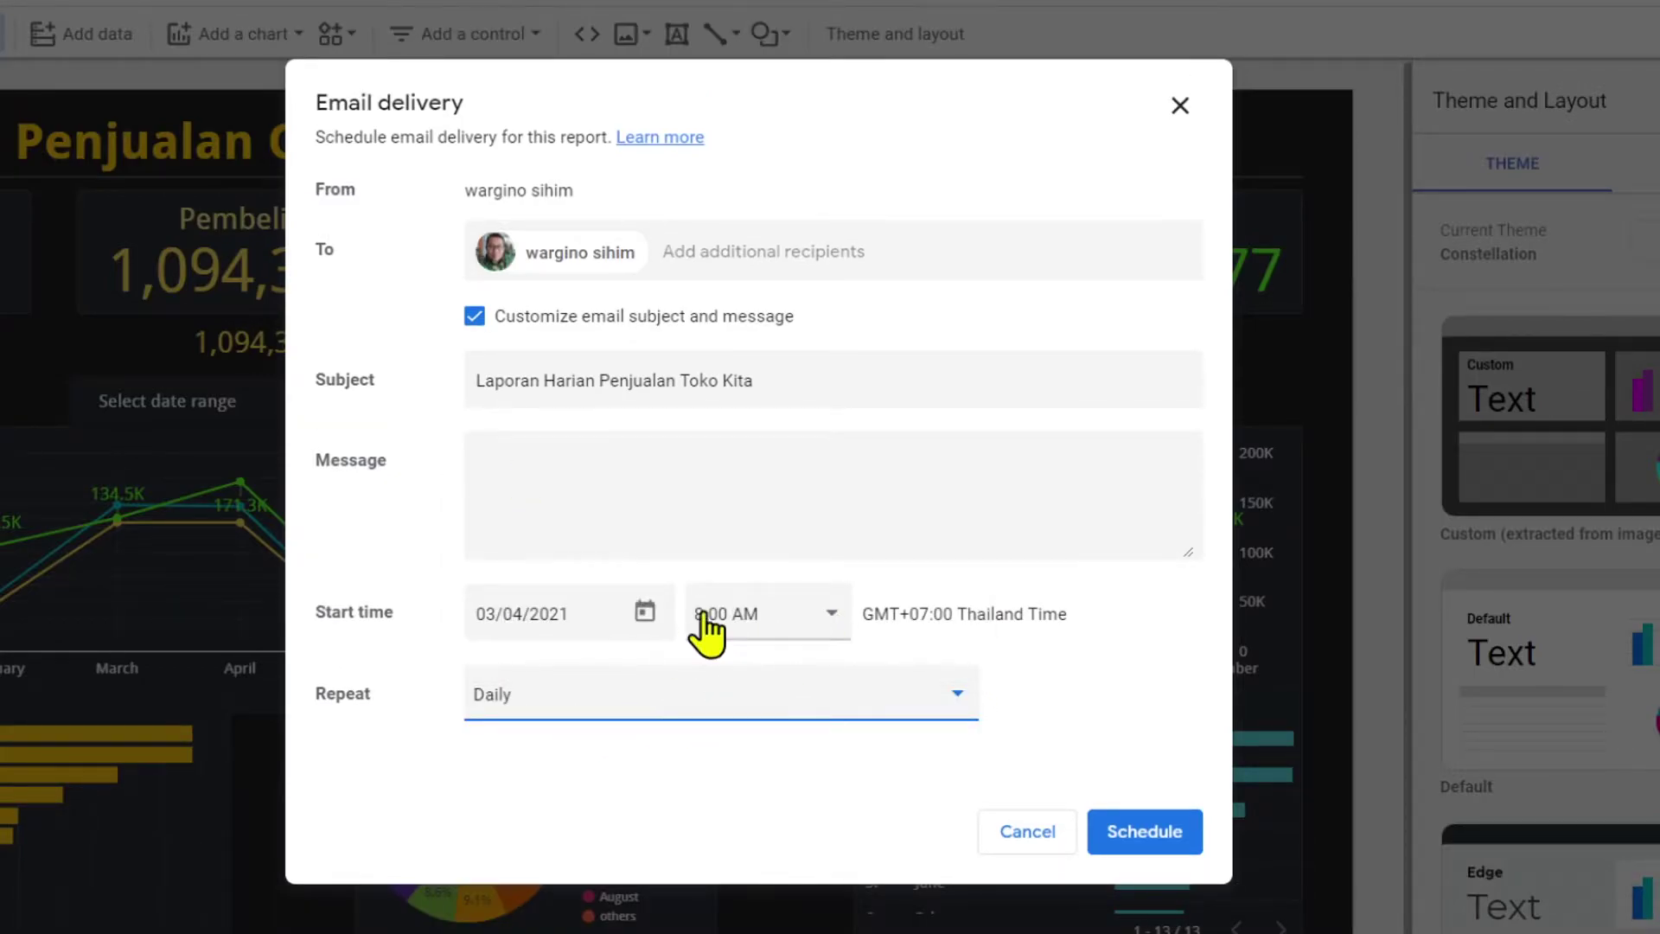
{"action": "left_click", "coordinate": [830, 616]}
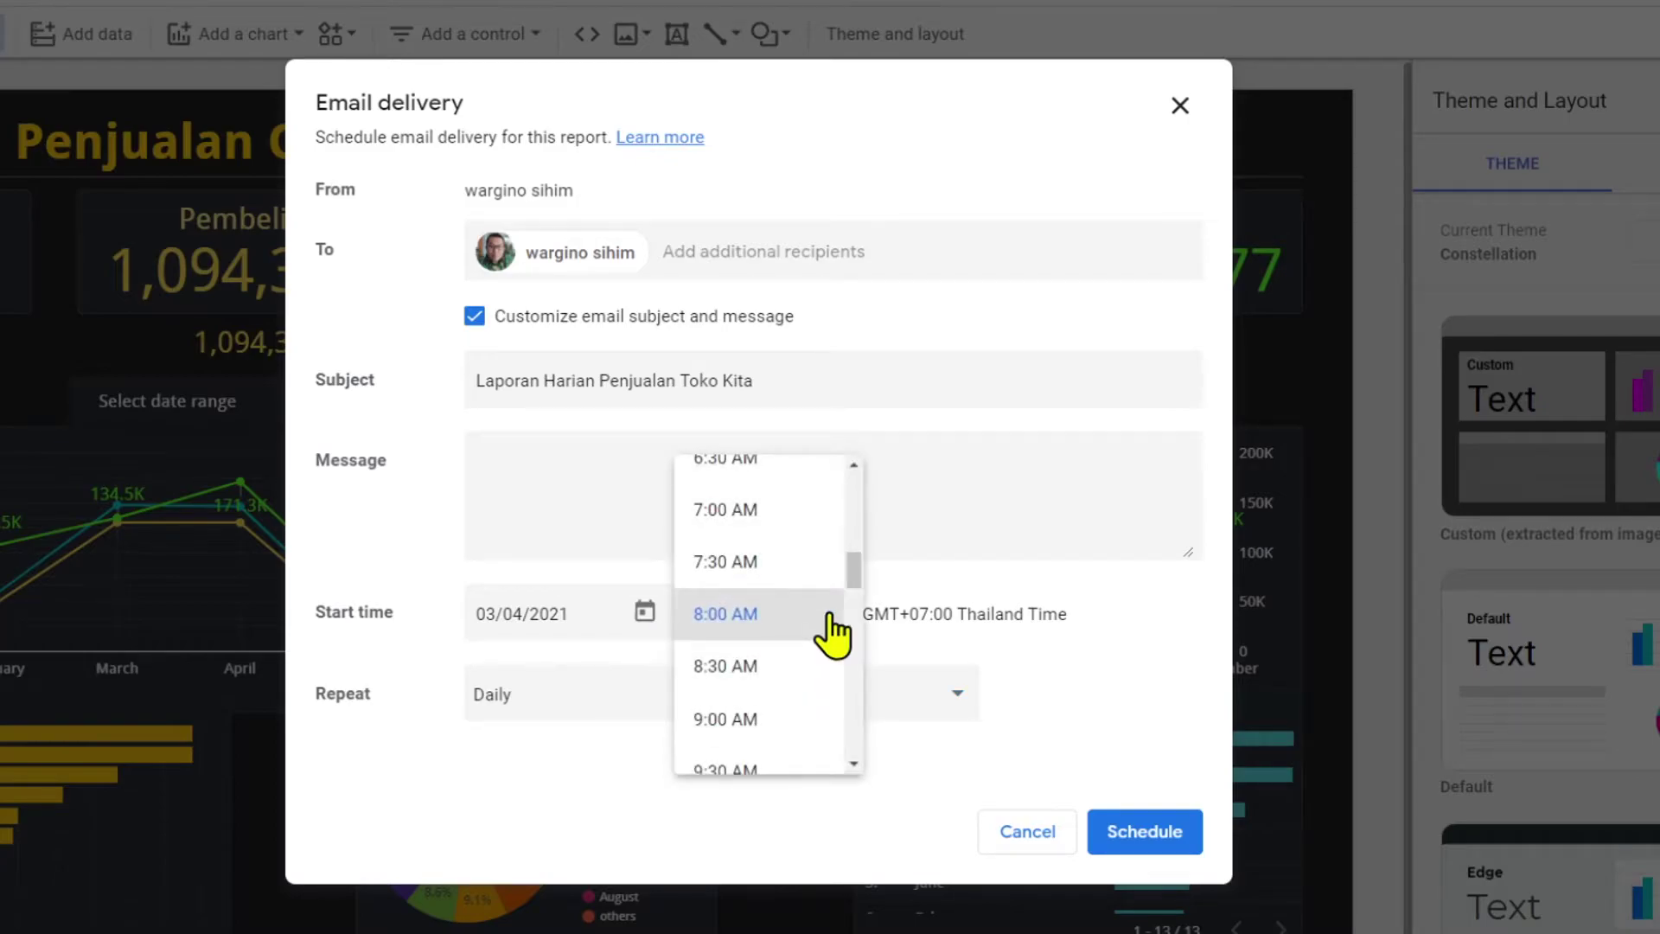
{"action": "scroll", "coordinate": [832, 631], "scroll_direction": "down", "scroll_amount": 8}
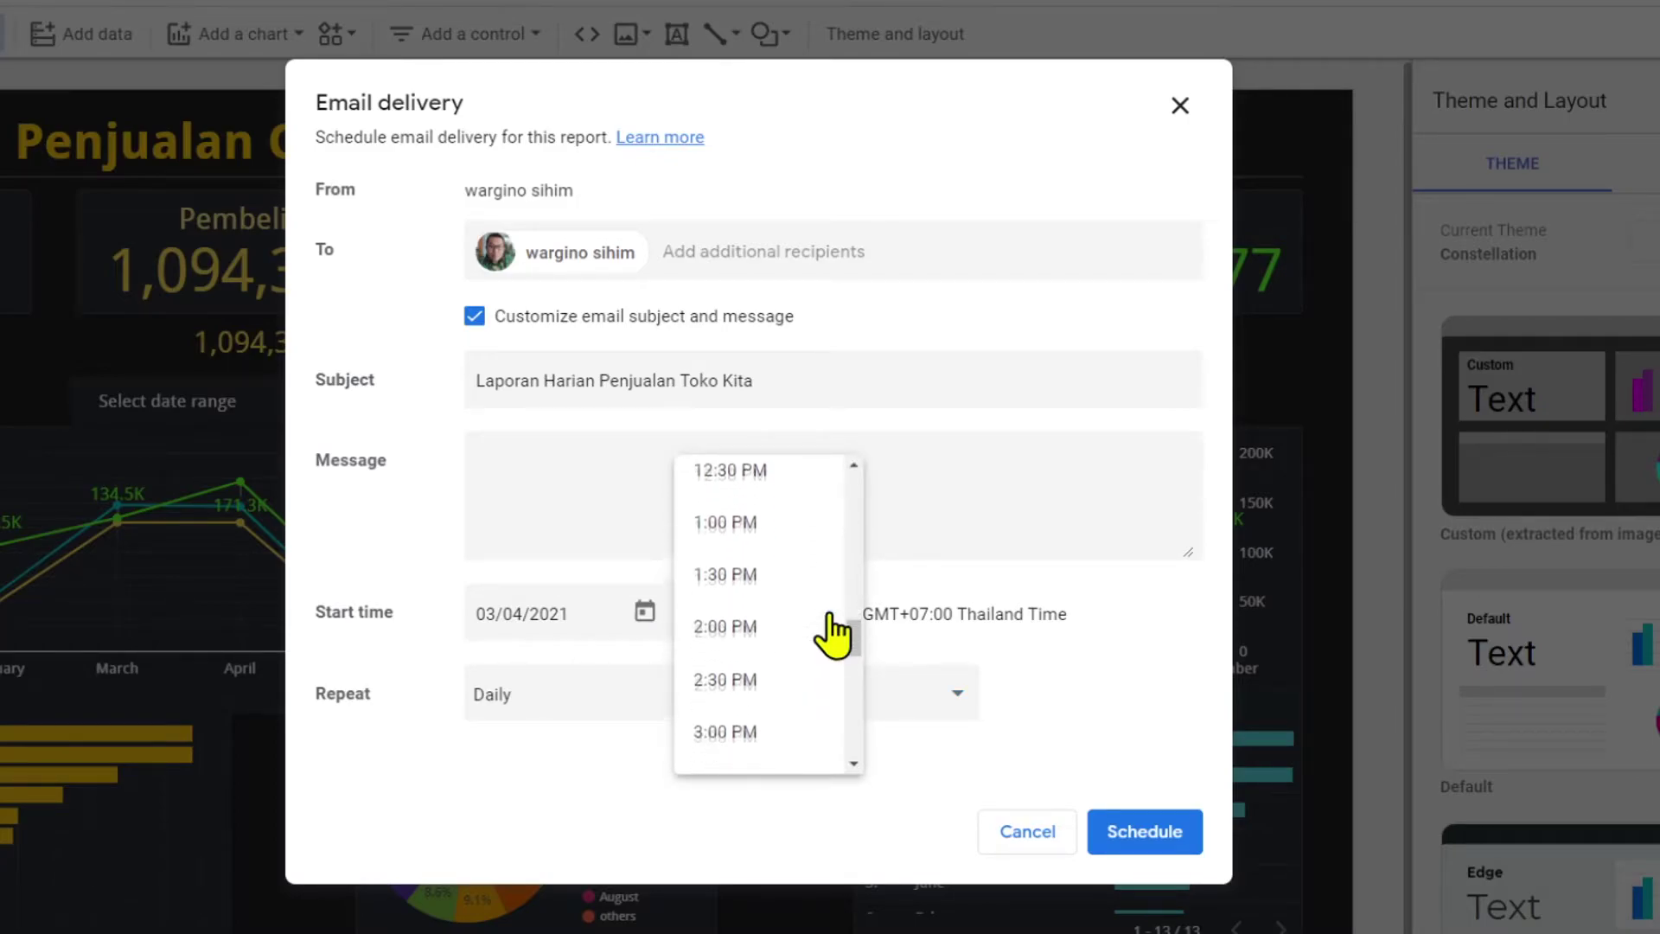
{"action": "scroll", "coordinate": [831, 631], "scroll_direction": "down", "scroll_amount": 4}
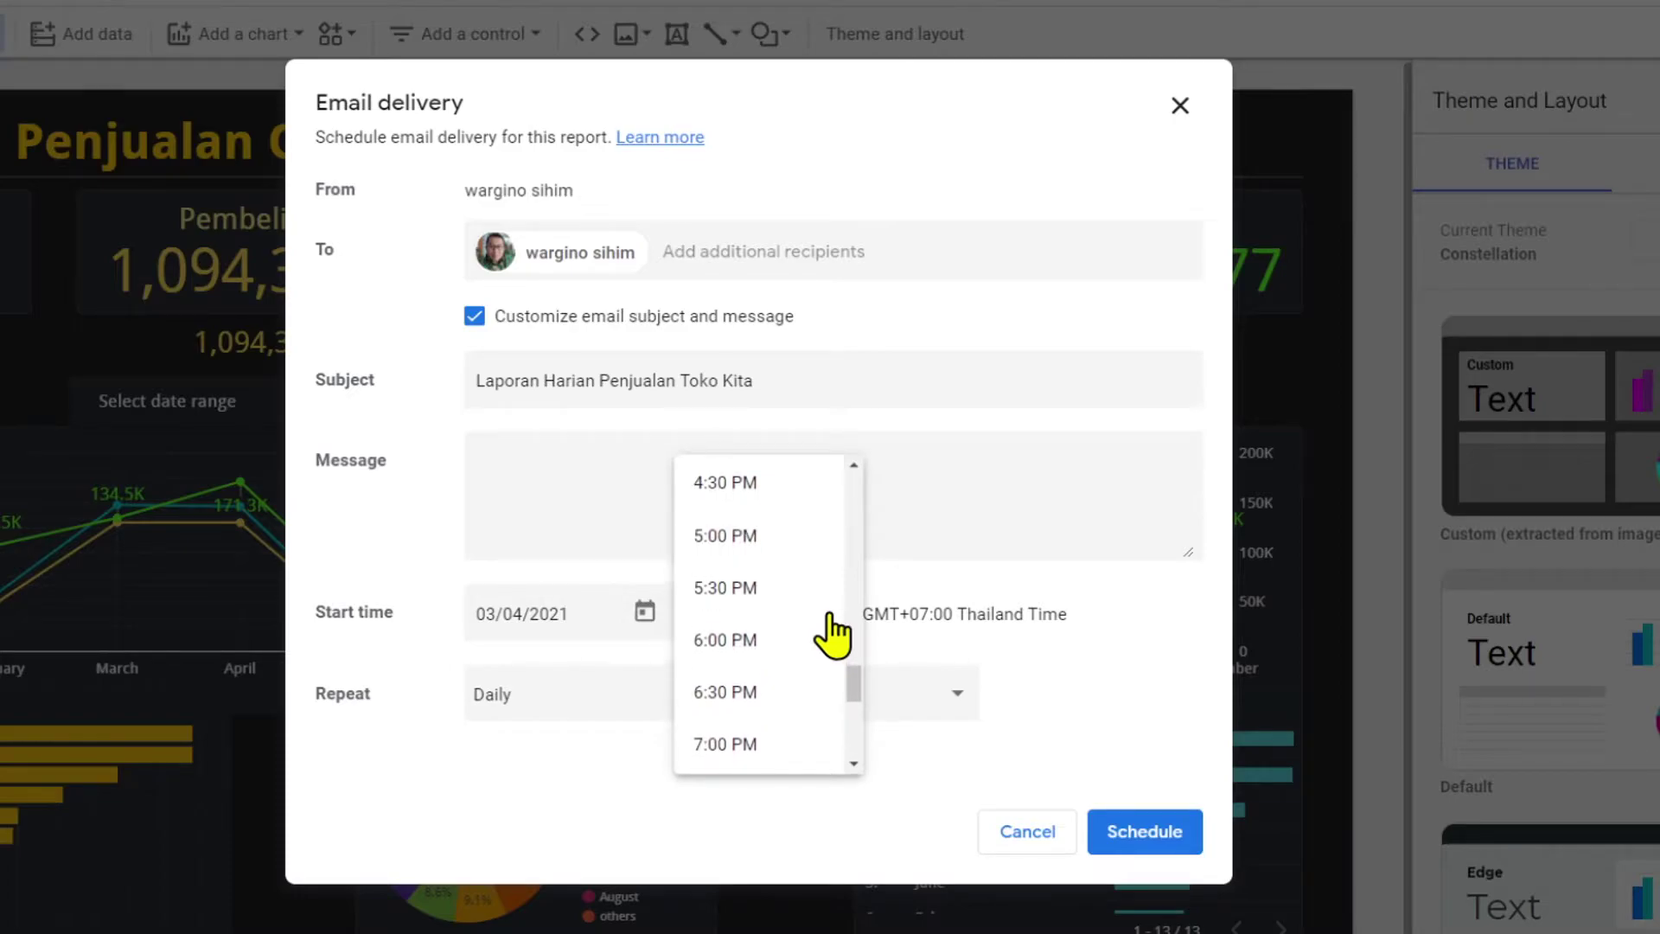
{"action": "left_click", "coordinate": [765, 538]}
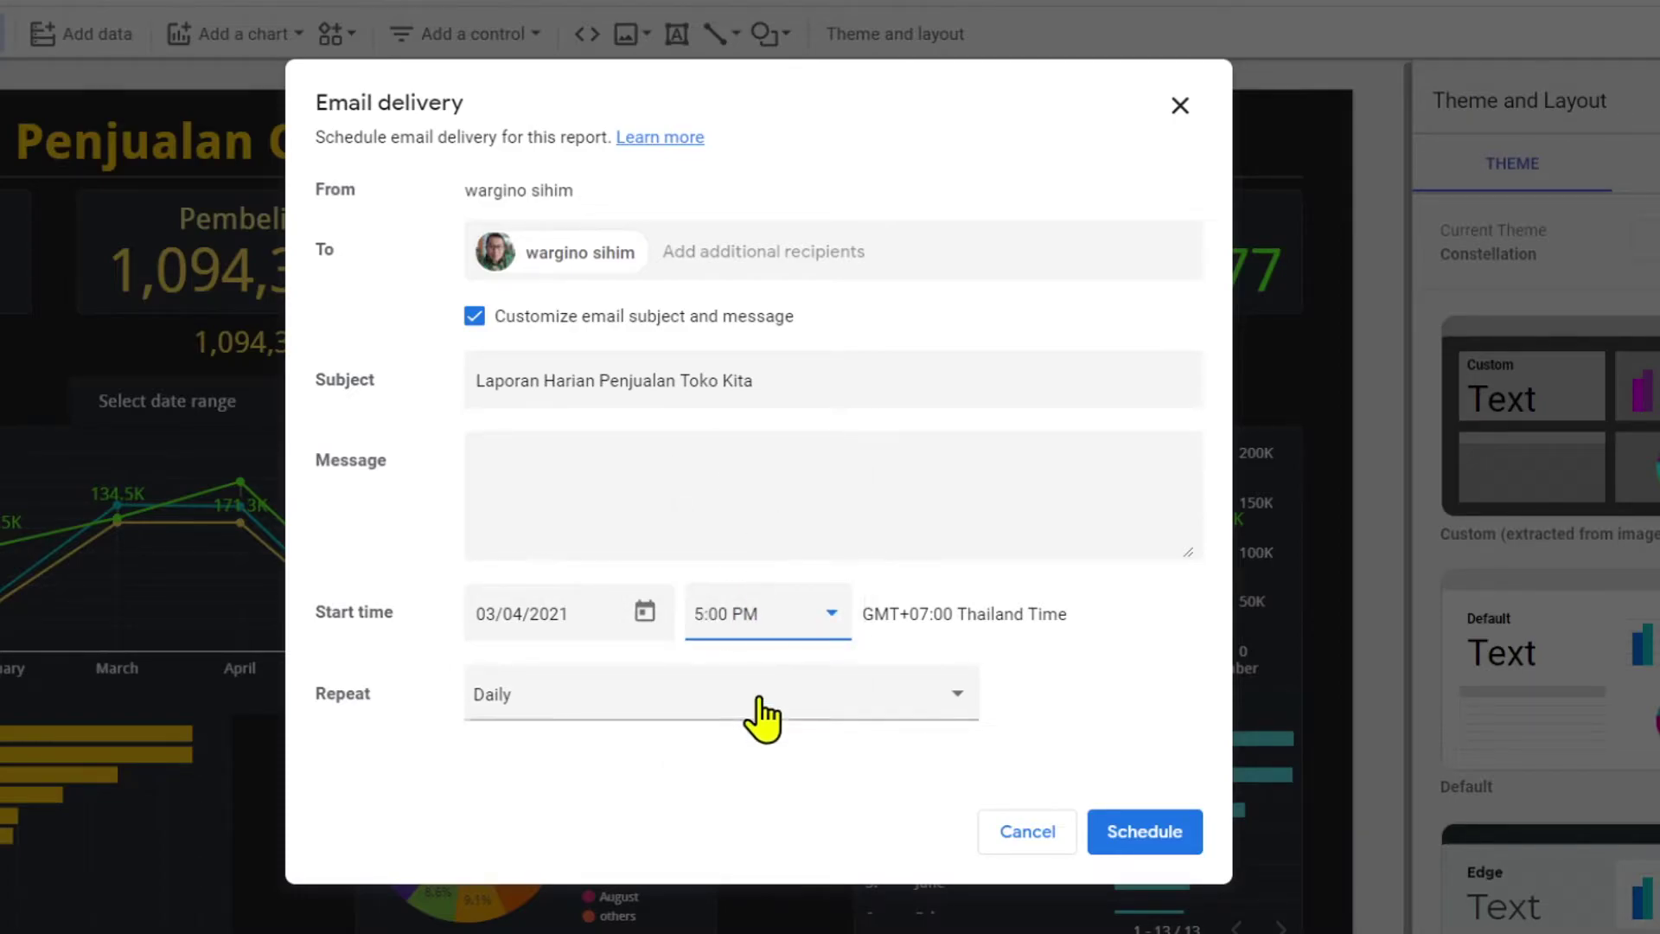
{"action": "left_click", "coordinate": [1132, 830]}
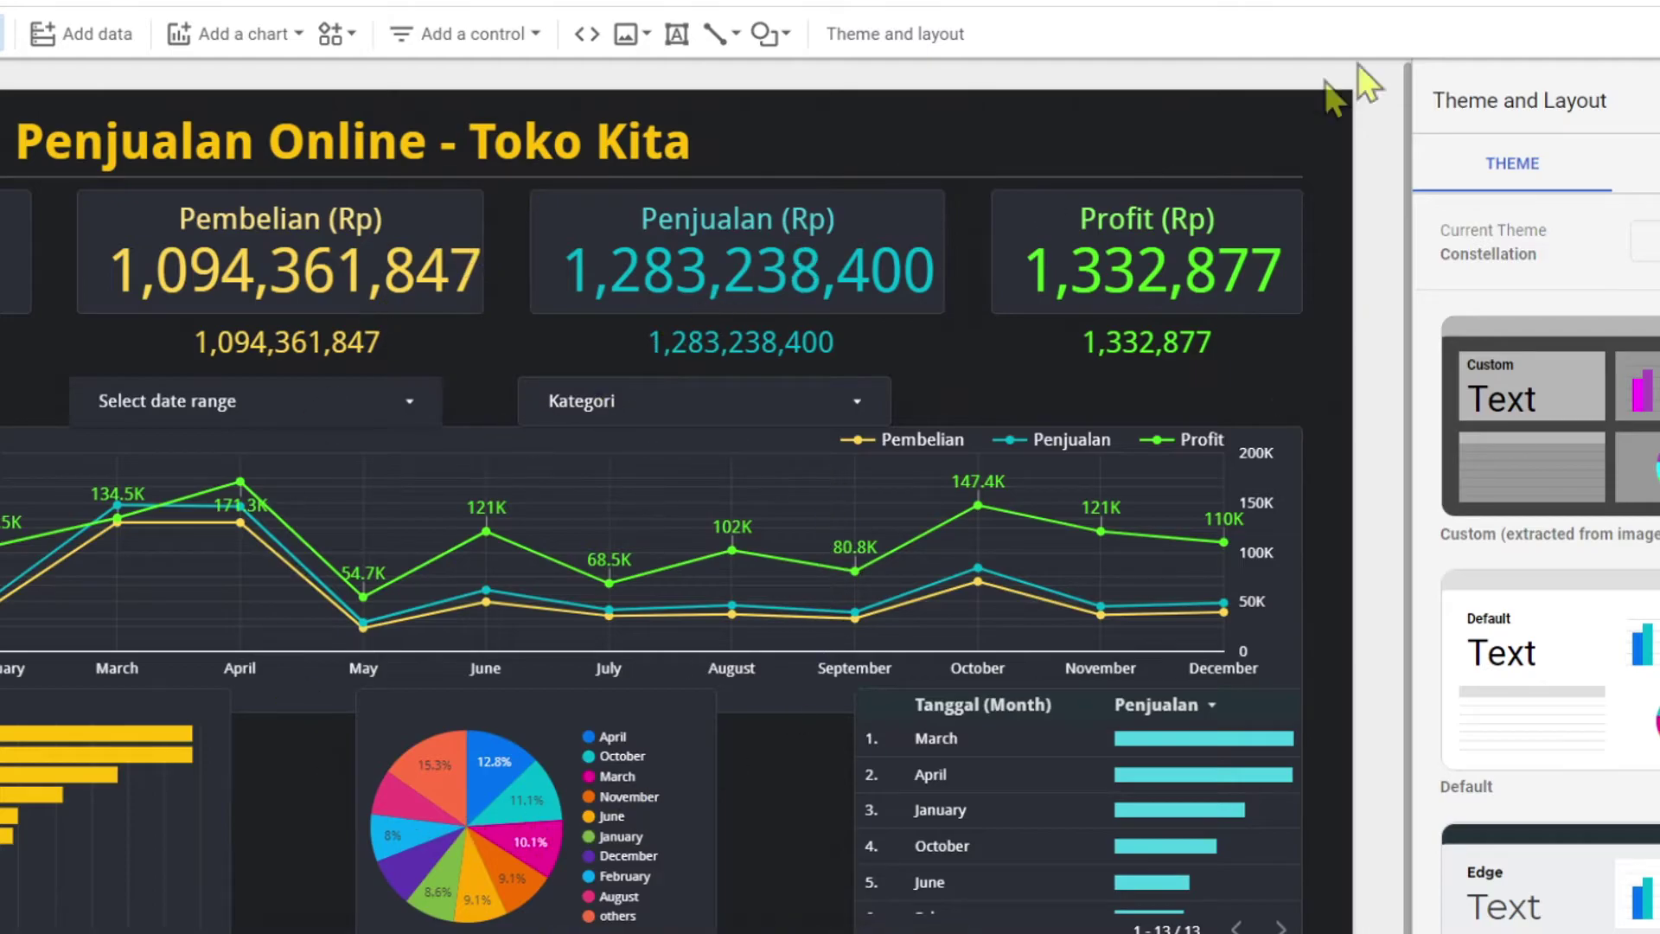
Review the scheduled e-mail delivery and its editable settings, and close the dialog without changing anything.
{"action": "left_click", "coordinate": [1481, 4]}
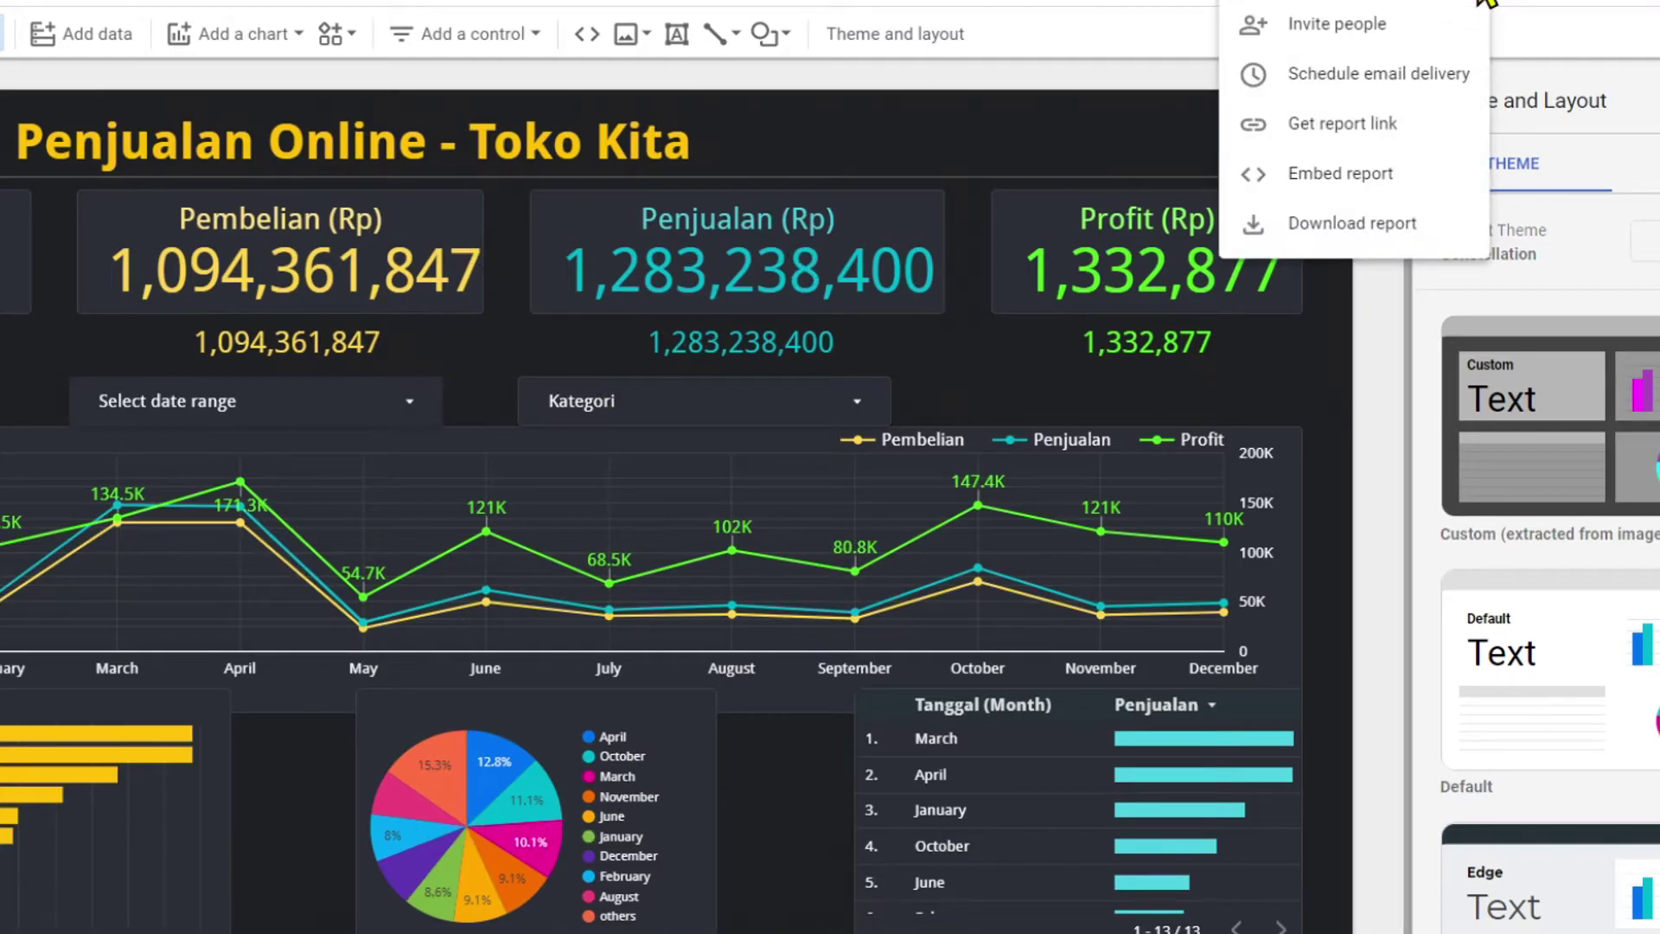
{"action": "left_click", "coordinate": [1384, 71]}
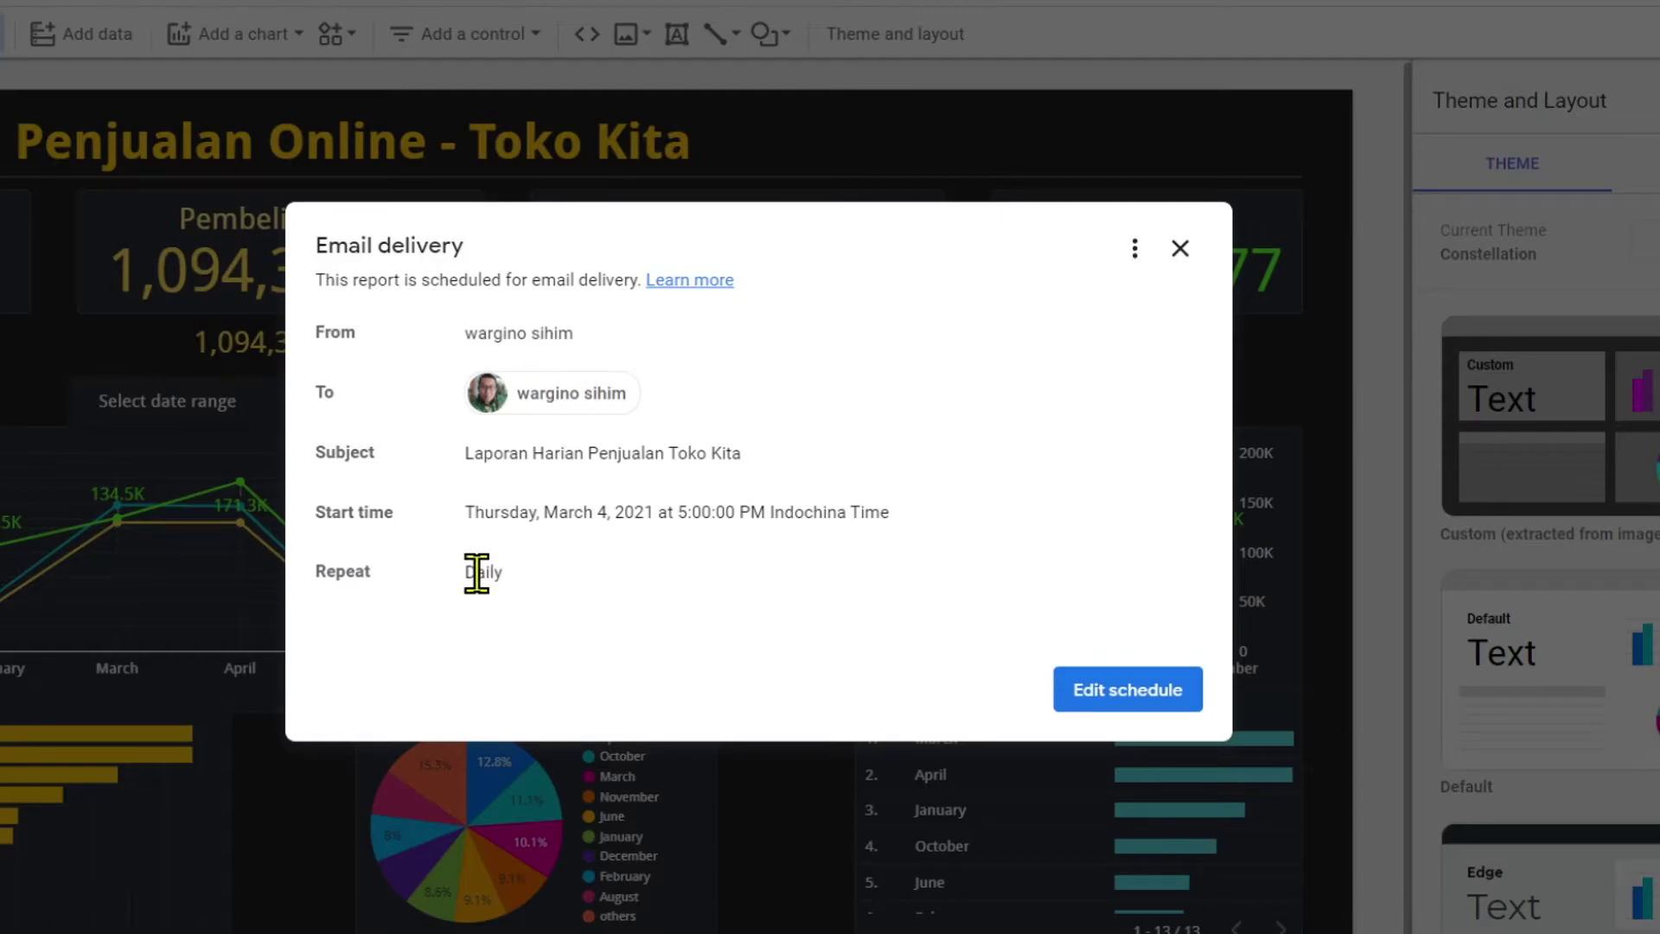
{"action": "left_click", "coordinate": [1123, 700]}
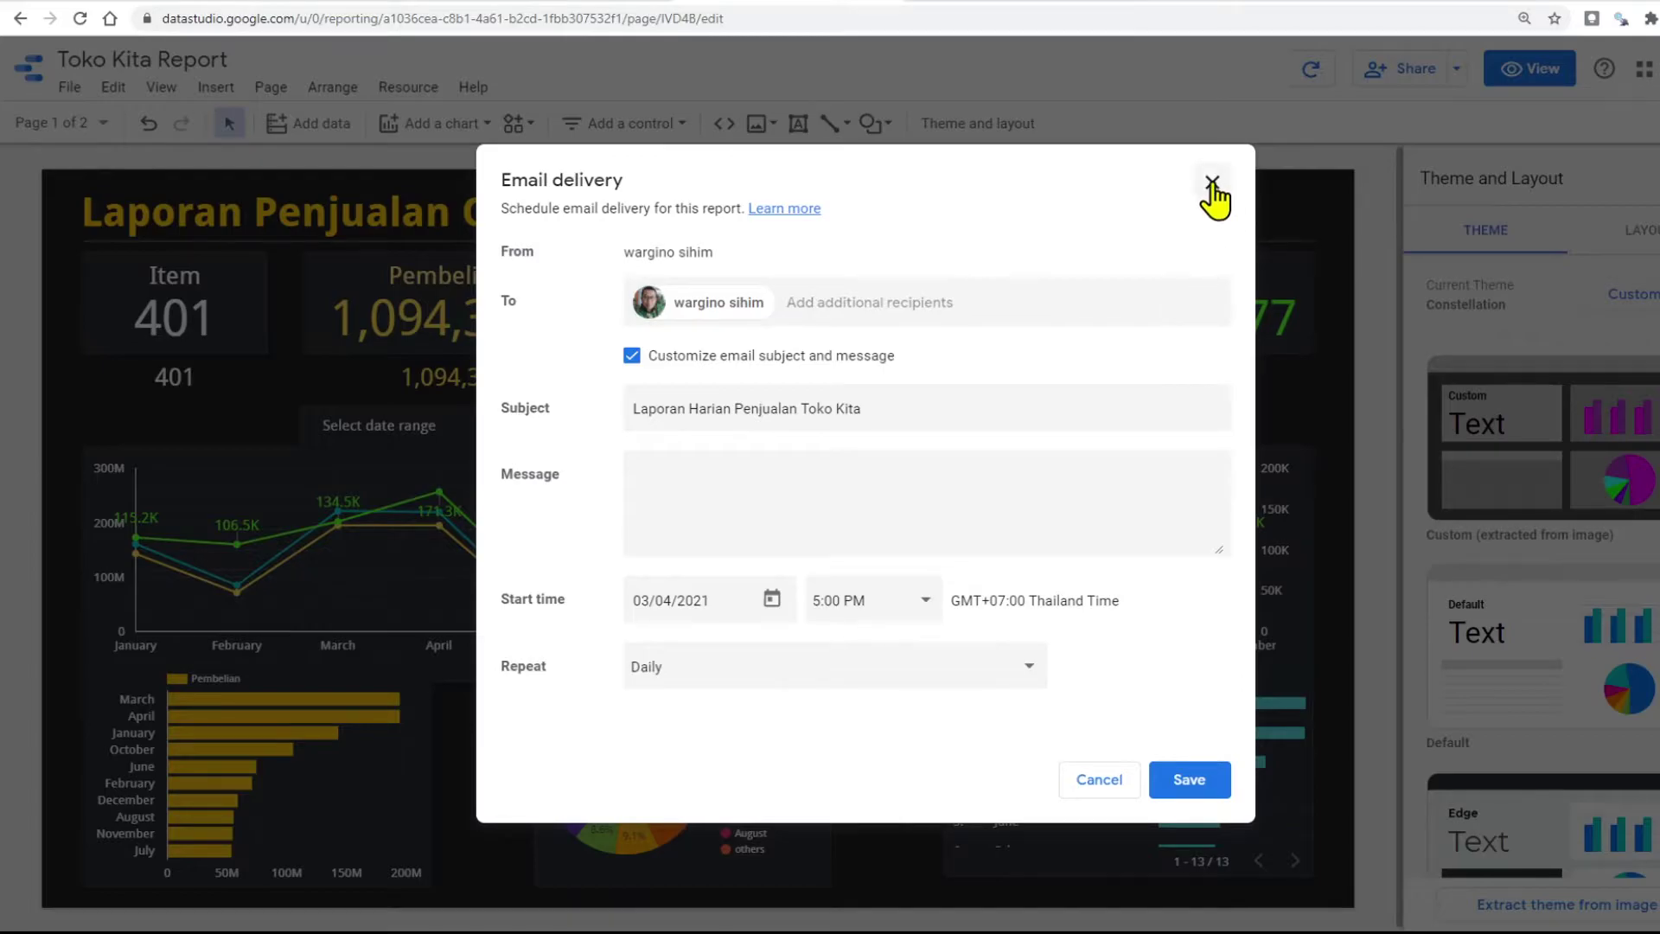
{"action": "left_click", "coordinate": [1213, 183]}
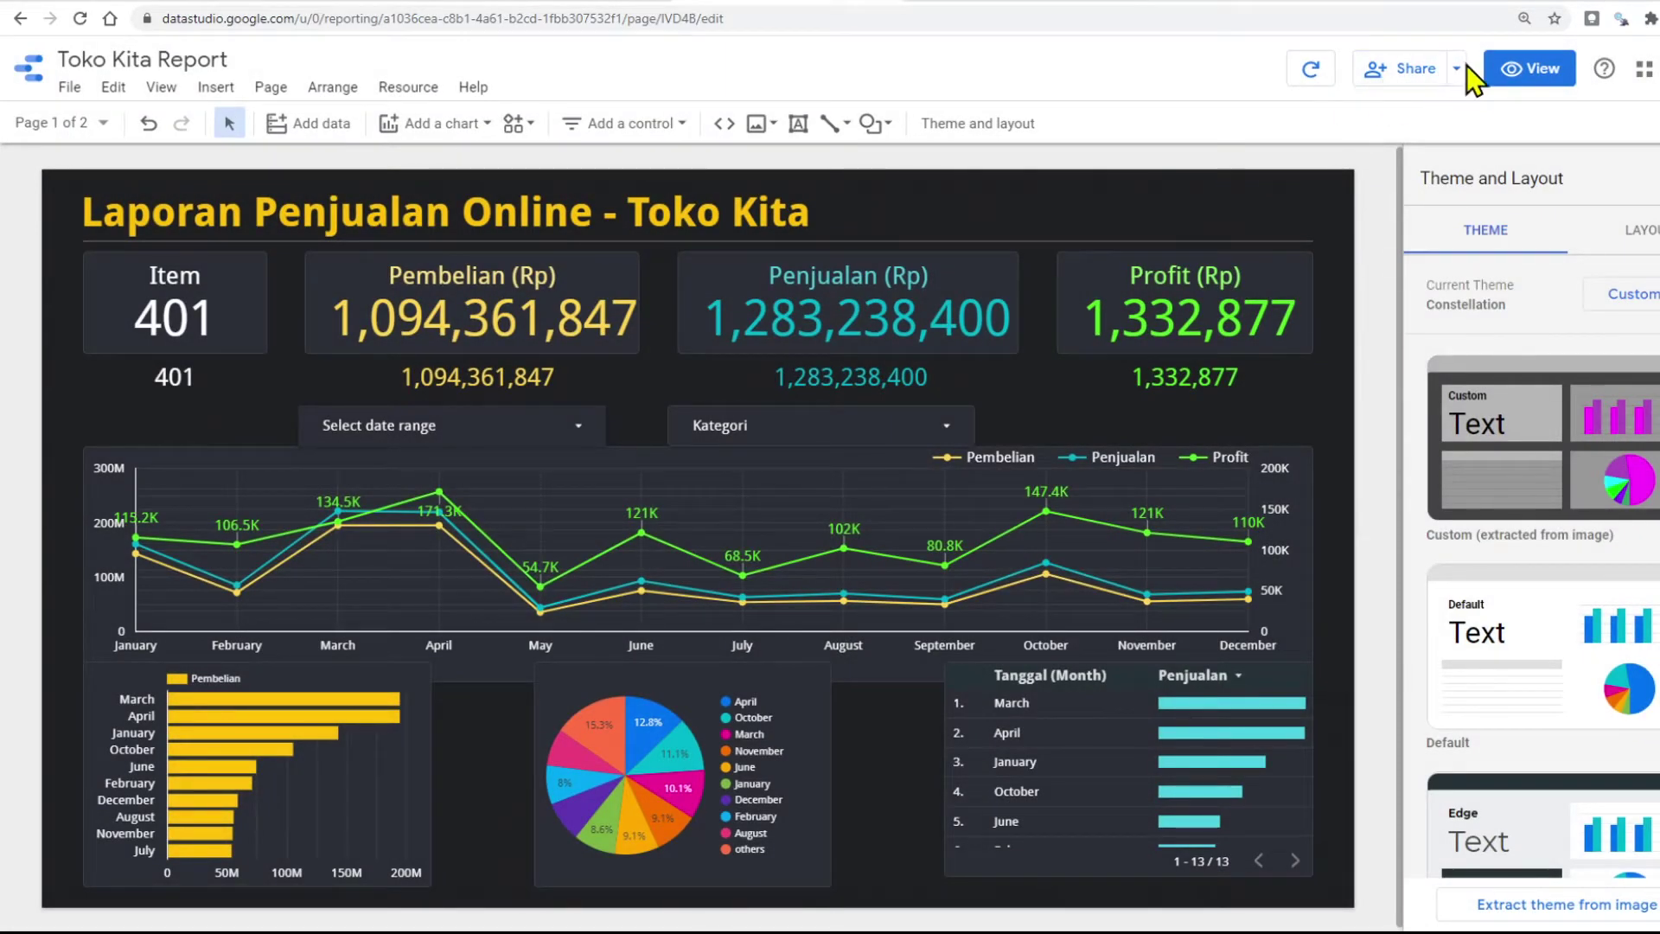
Get the report link for the current report view, copy it and close the link dialog.
{"action": "left_click", "coordinate": [1461, 71]}
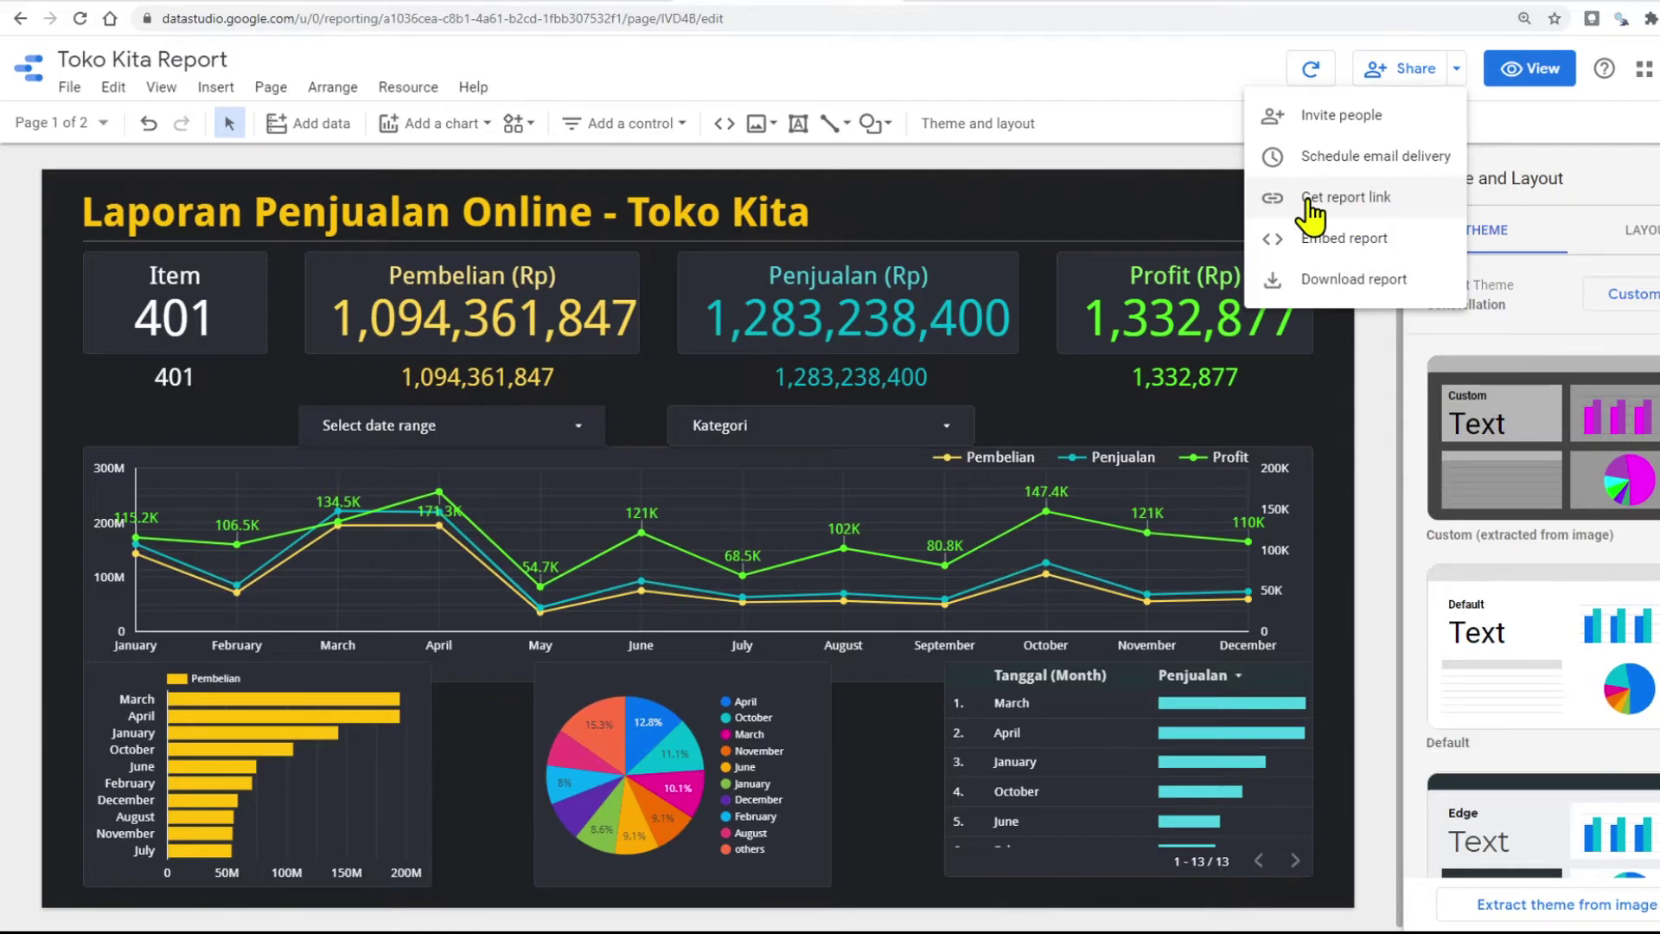
{"action": "left_click", "coordinate": [1366, 199]}
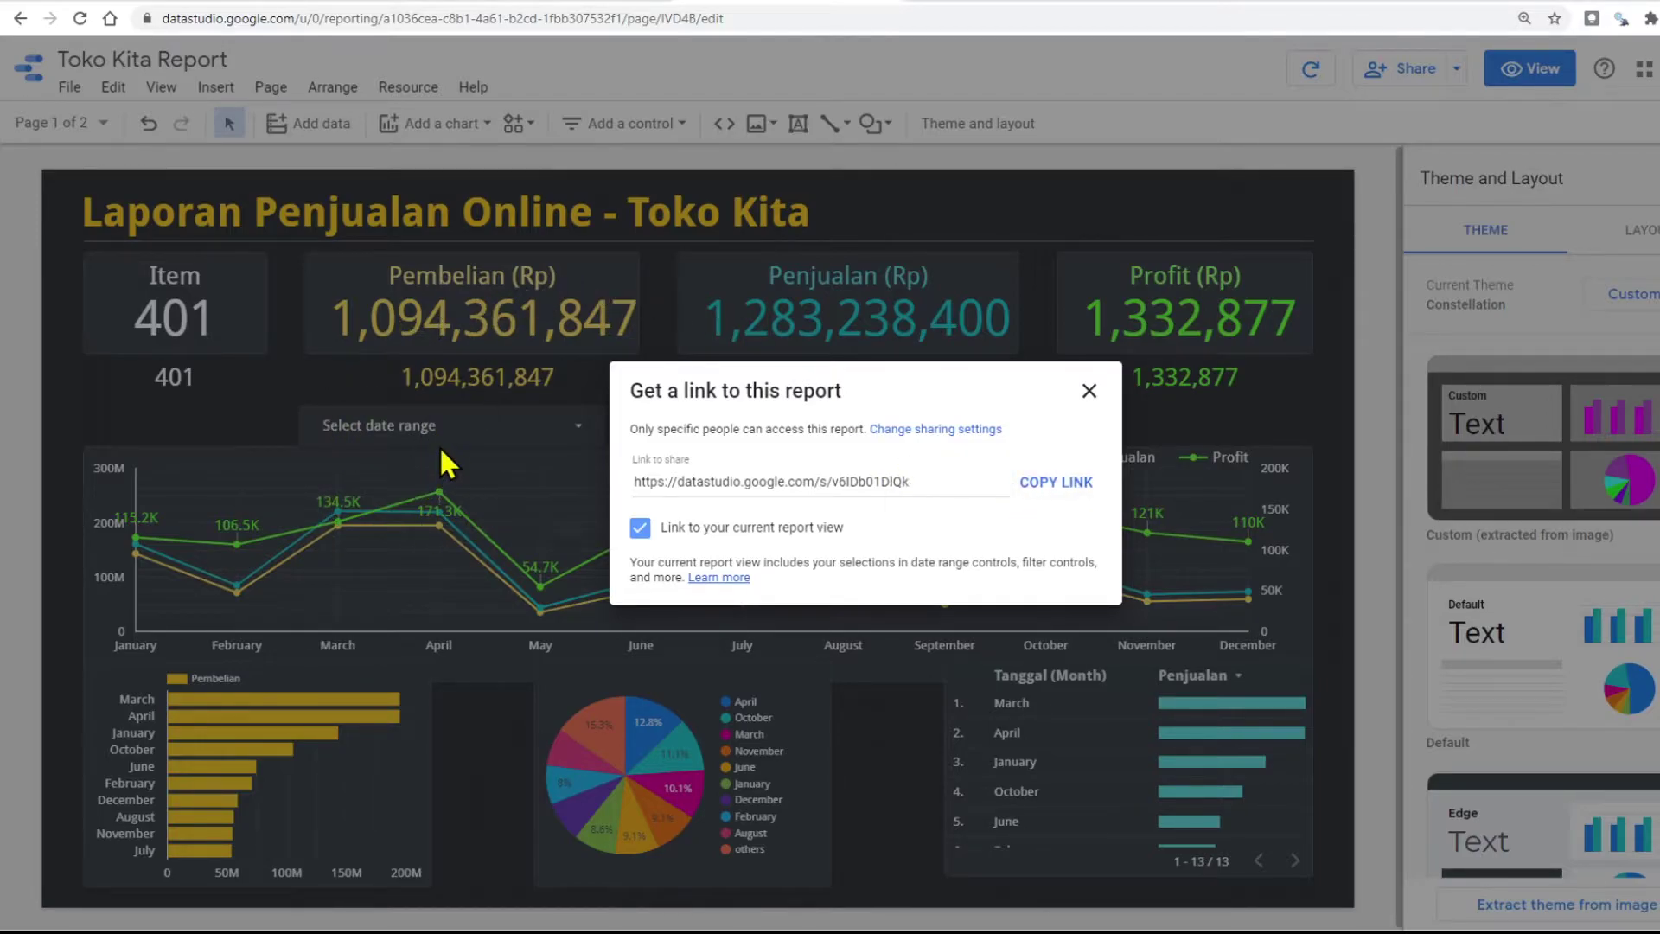
{"action": "left_click", "coordinate": [1088, 391]}
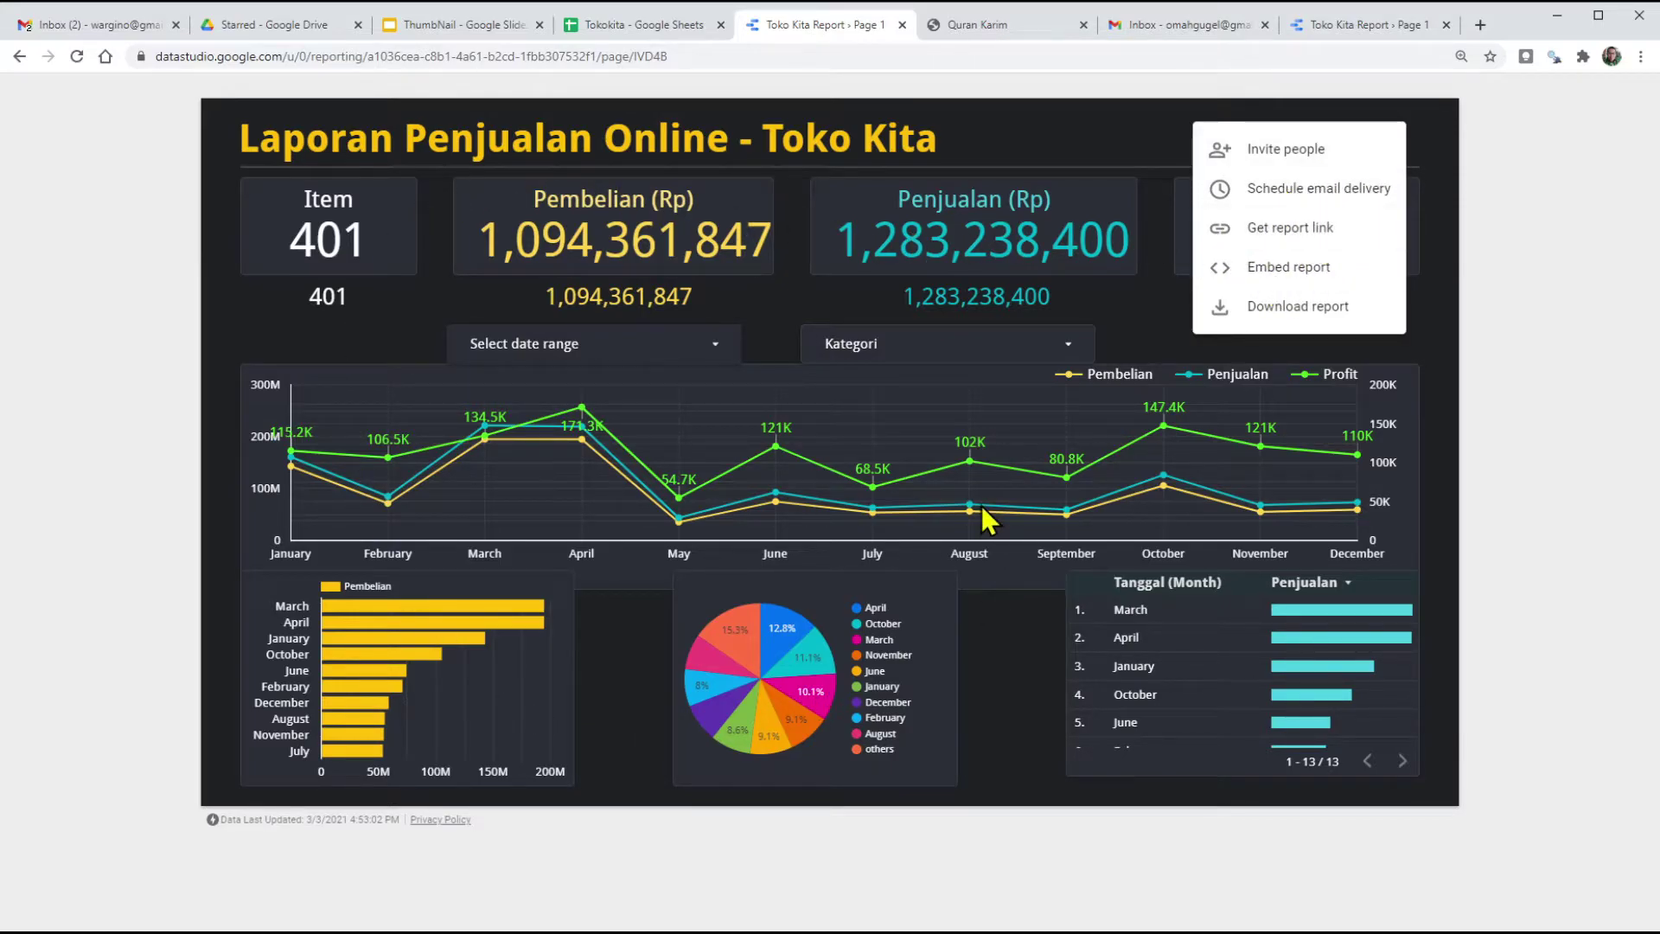
{"action": "left_click", "coordinate": [1300, 231]}
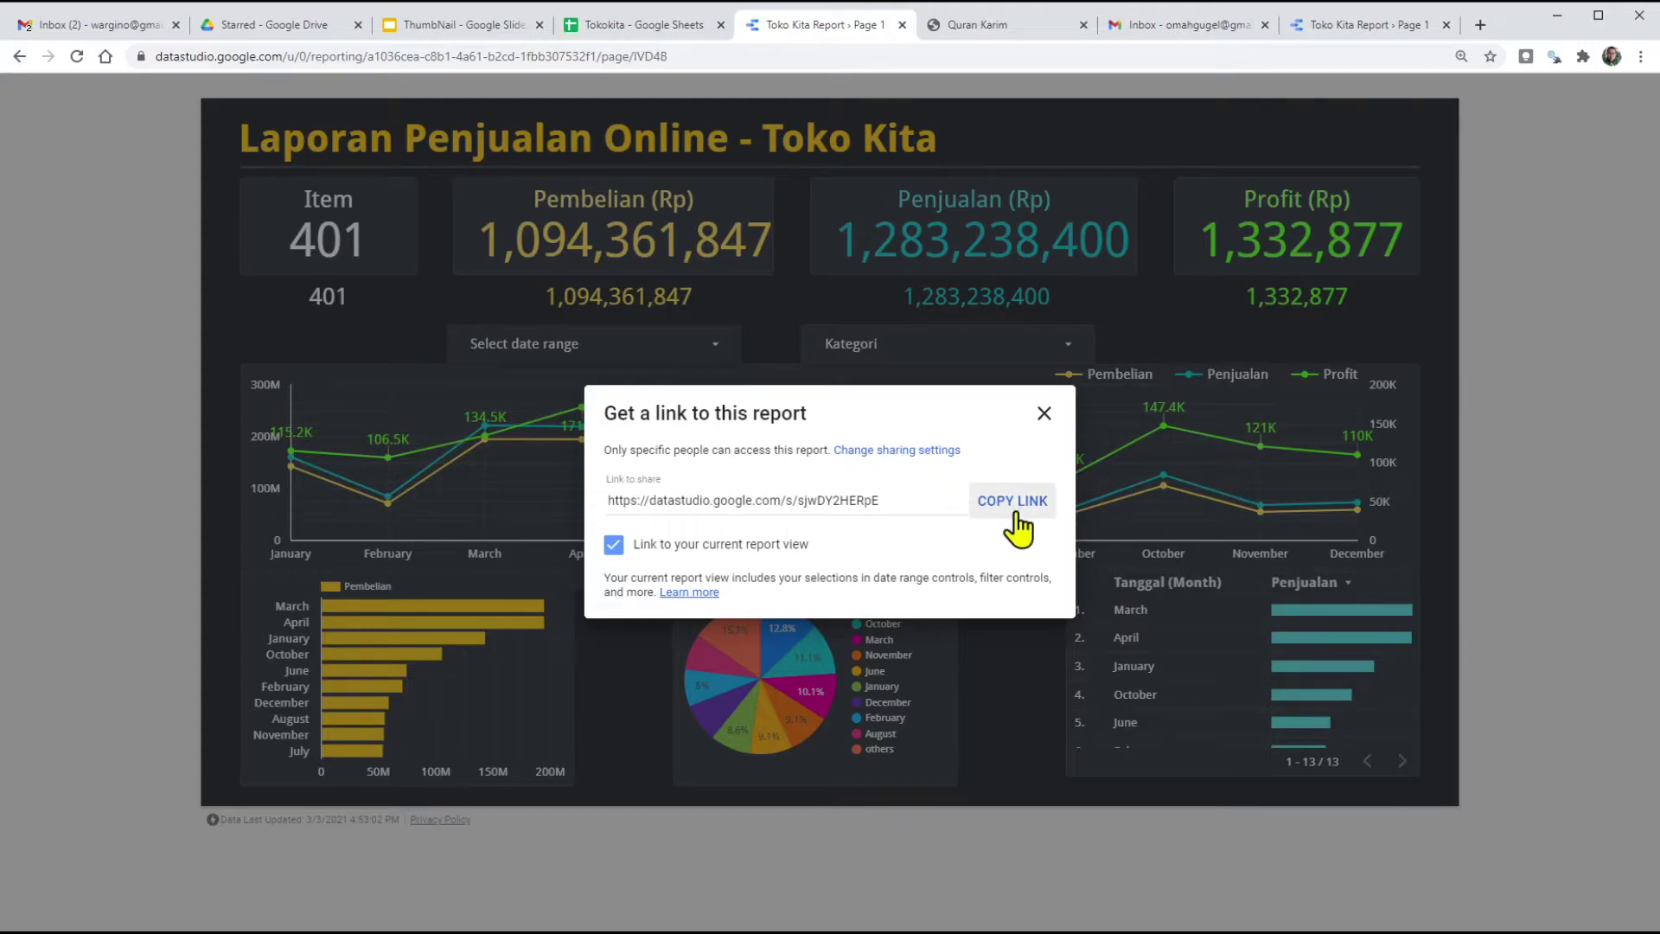
{"action": "left_click", "coordinate": [1014, 503]}
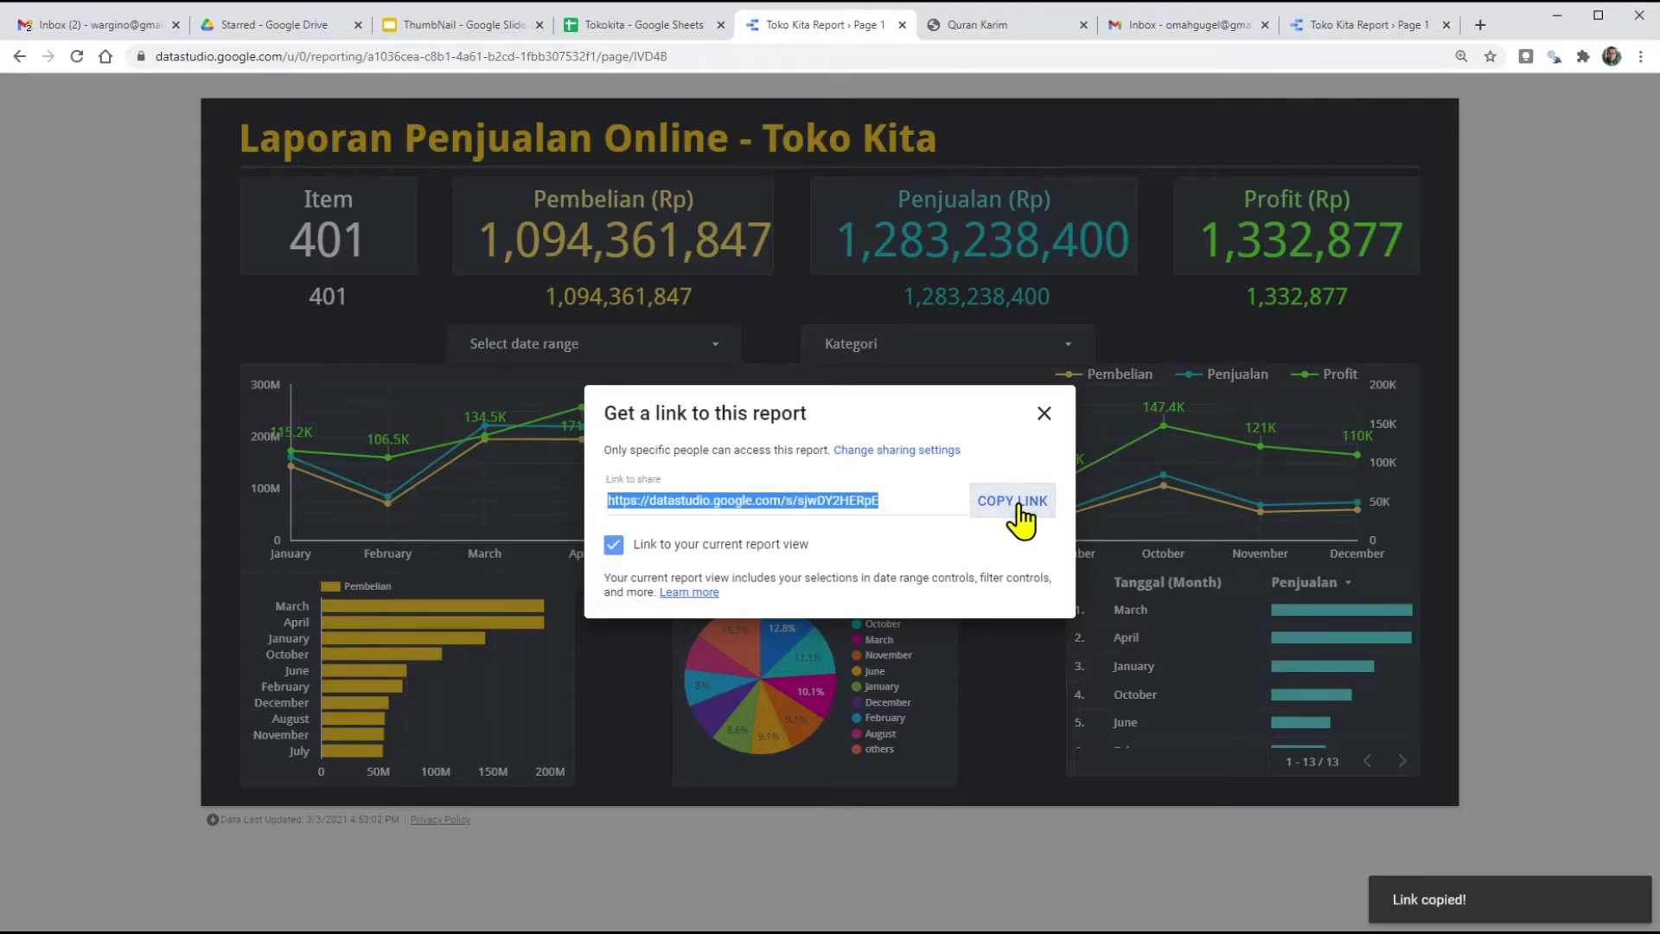
{"action": "left_click", "coordinate": [1045, 415]}
Switch to WhatsApp on the phone, send the copied report link to the "Group kita" chat and open it from the message.
{"action": "mouse_move", "coordinate": [757, 607]}
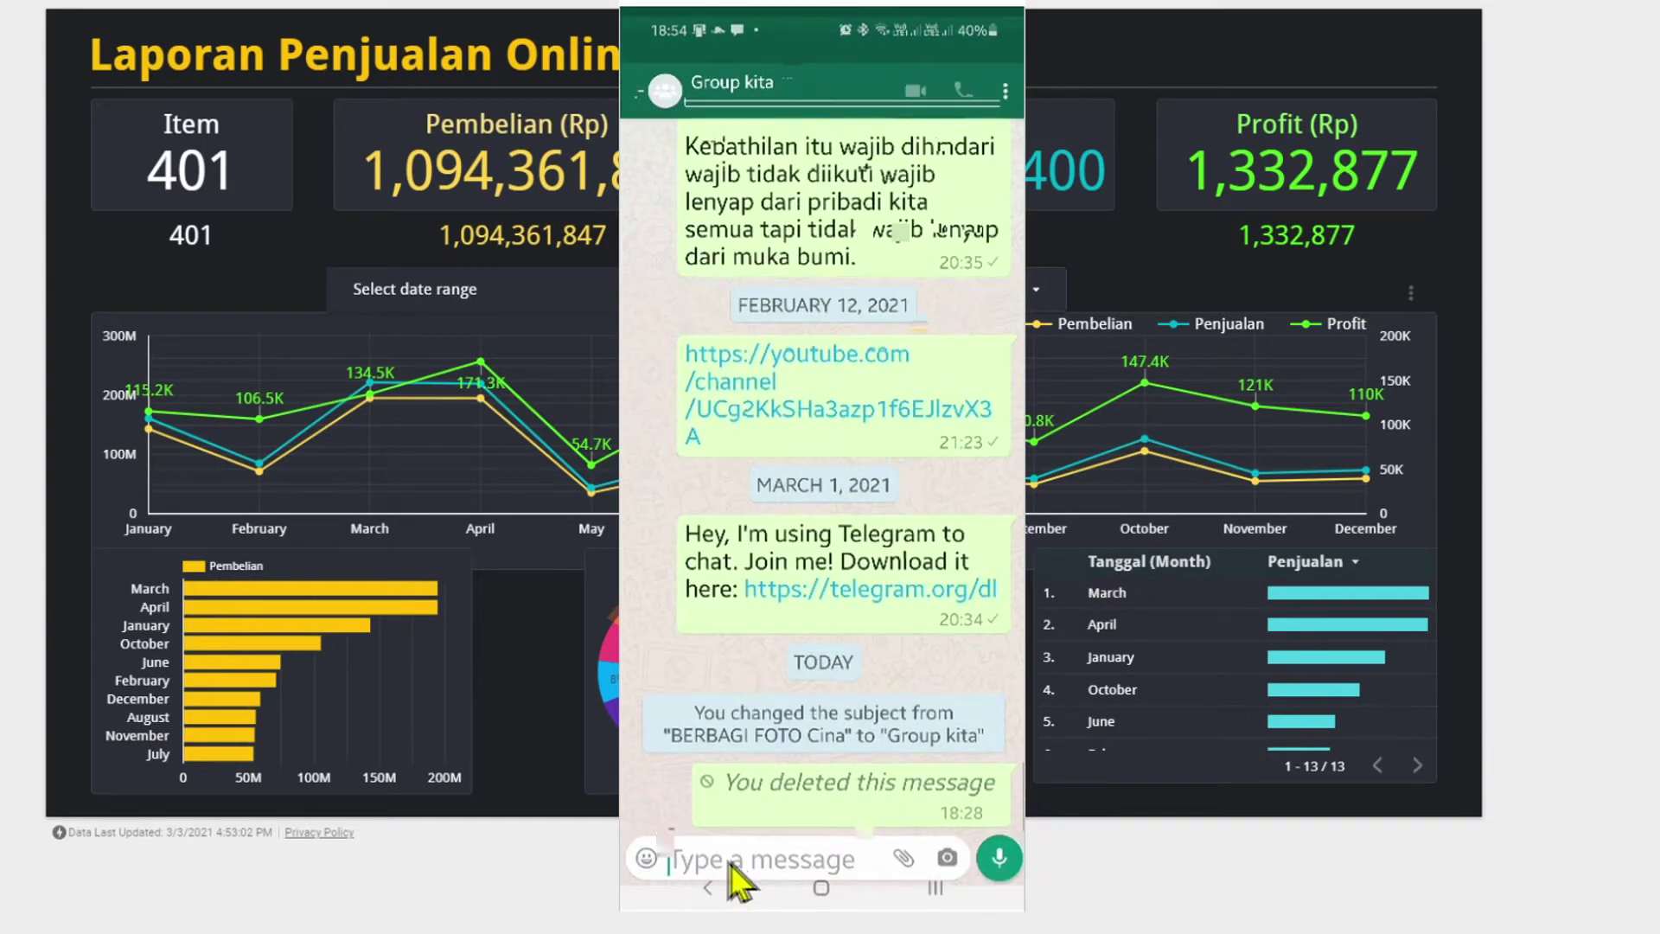
{"action": "key", "text": "ctrl+v"}
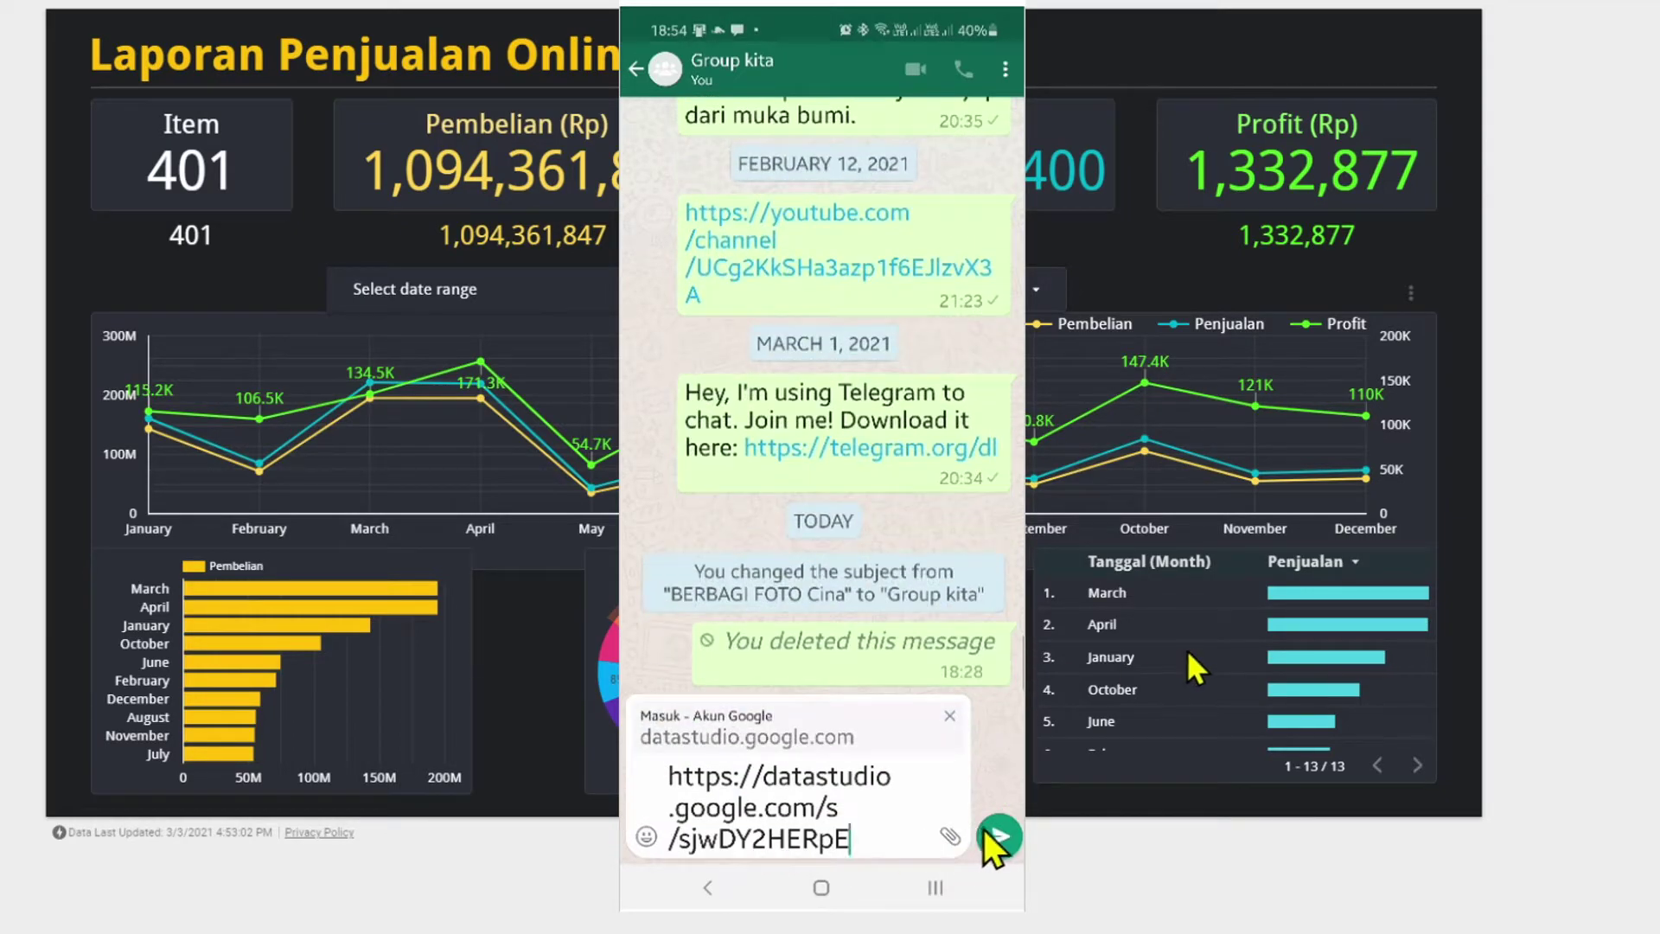
{"action": "left_click", "coordinate": [996, 837]}
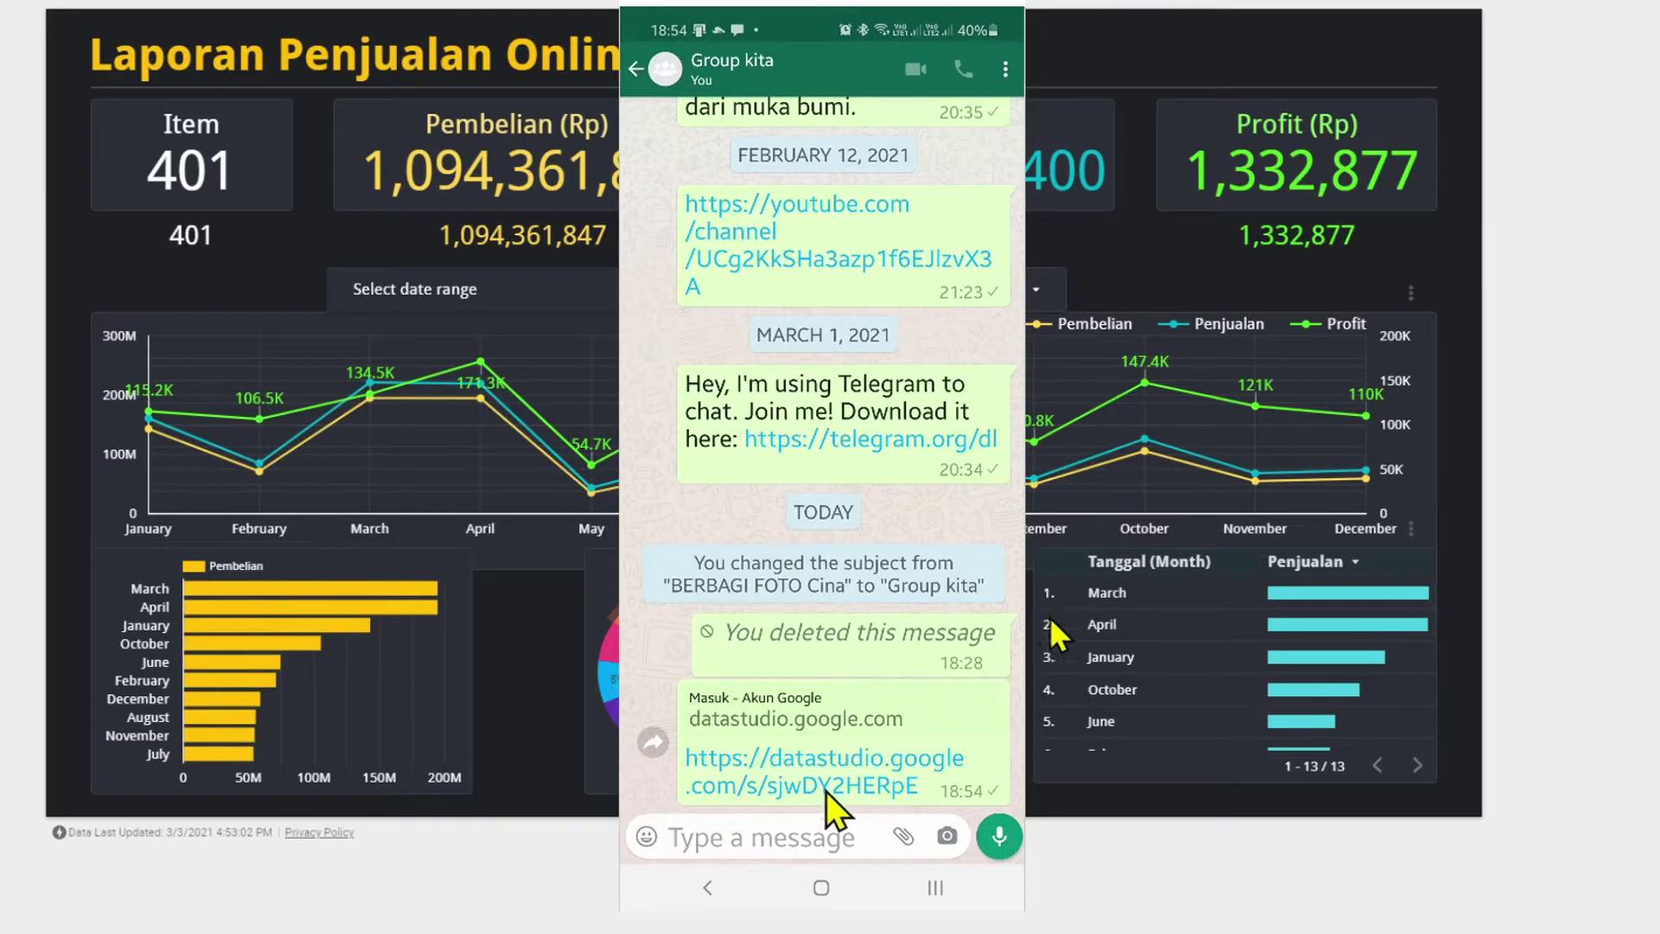
{"action": "left_click", "coordinate": [827, 761]}
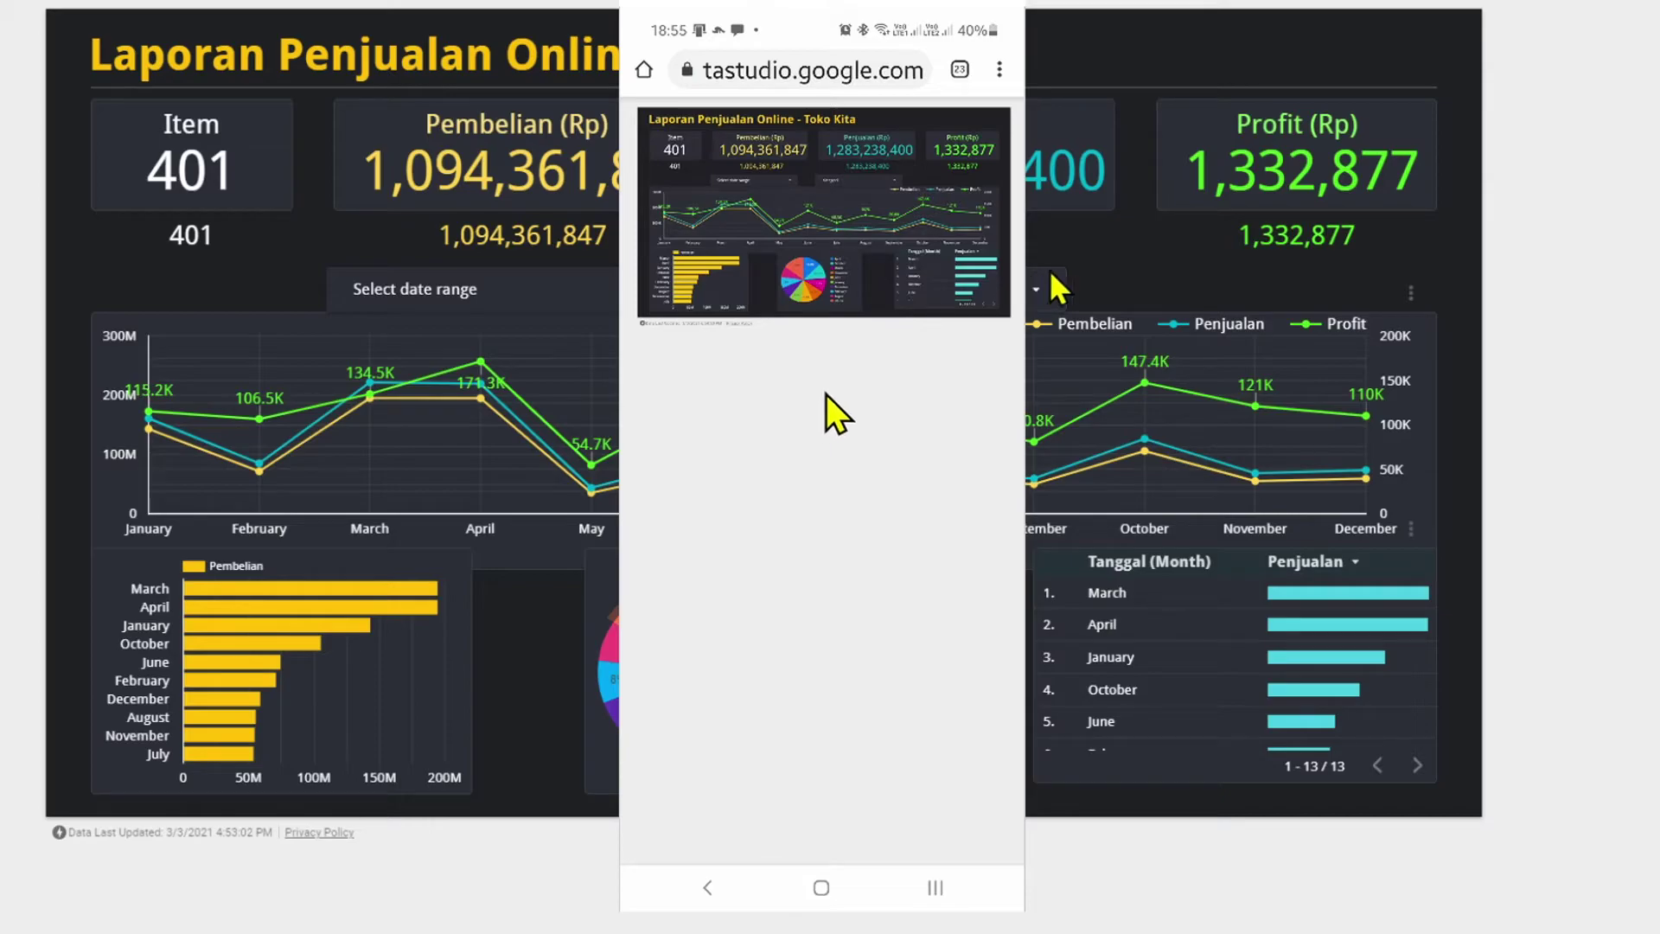
Add the report to the phone's home screen as a shortcut named "Toko".
{"action": "left_click", "coordinate": [1001, 70]}
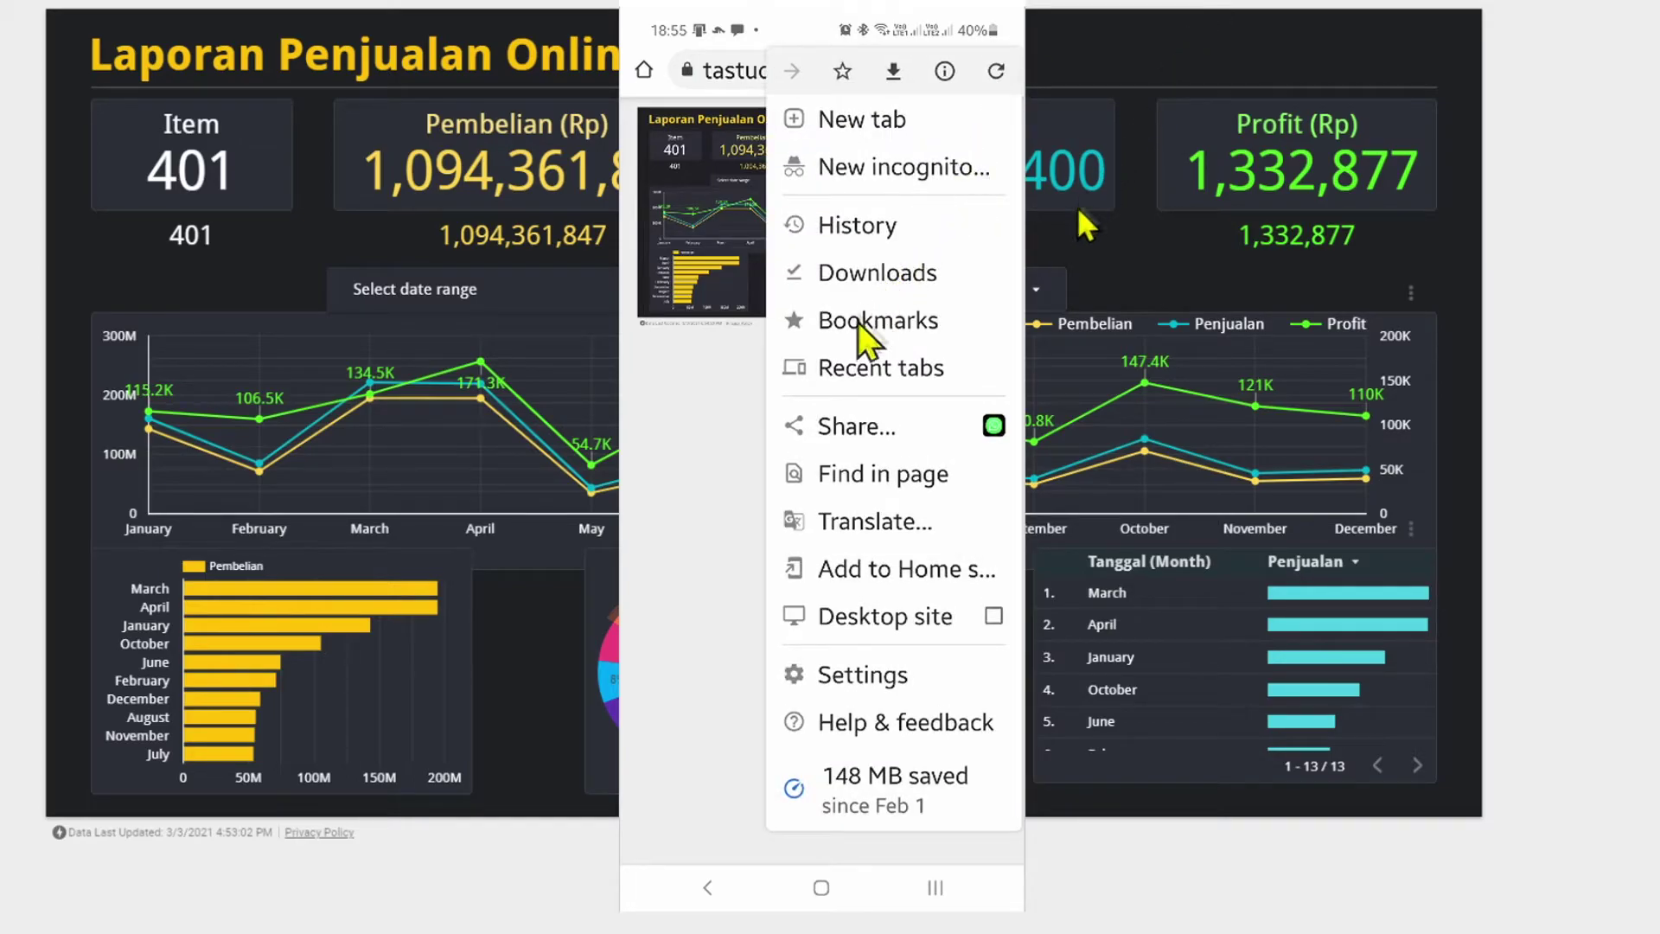
{"action": "left_click", "coordinate": [871, 571]}
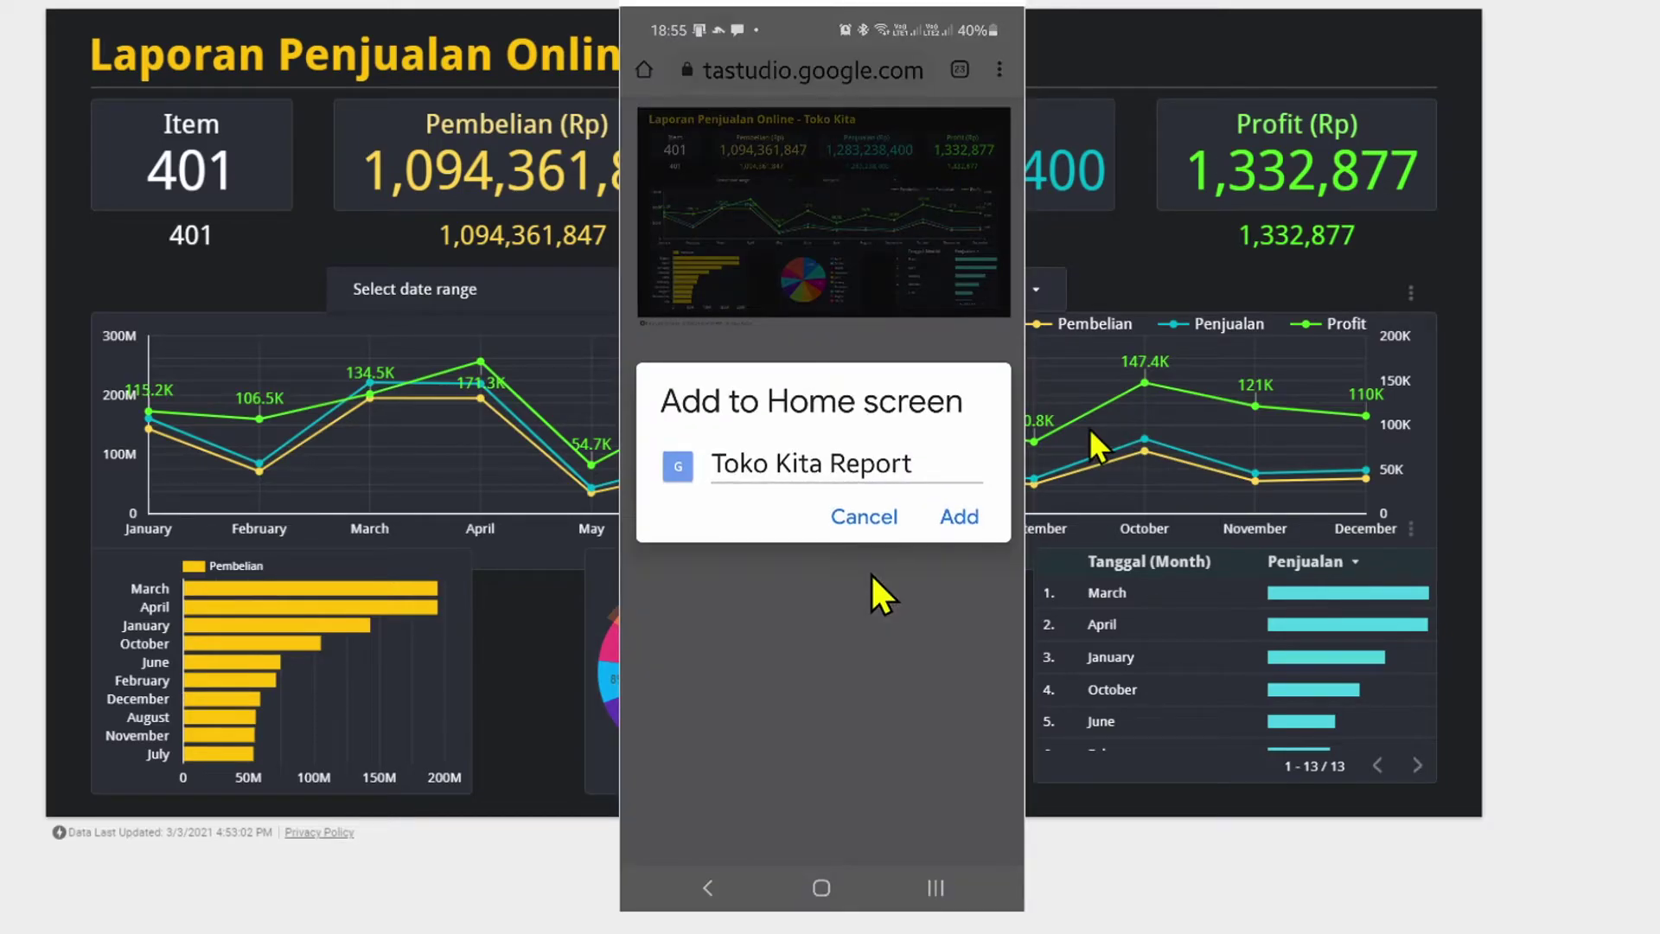
{"action": "left_click", "coordinate": [900, 463]}
{"action": "key", "text": "BackSpace"}
{"action": "key", "text": "BackSpace"}
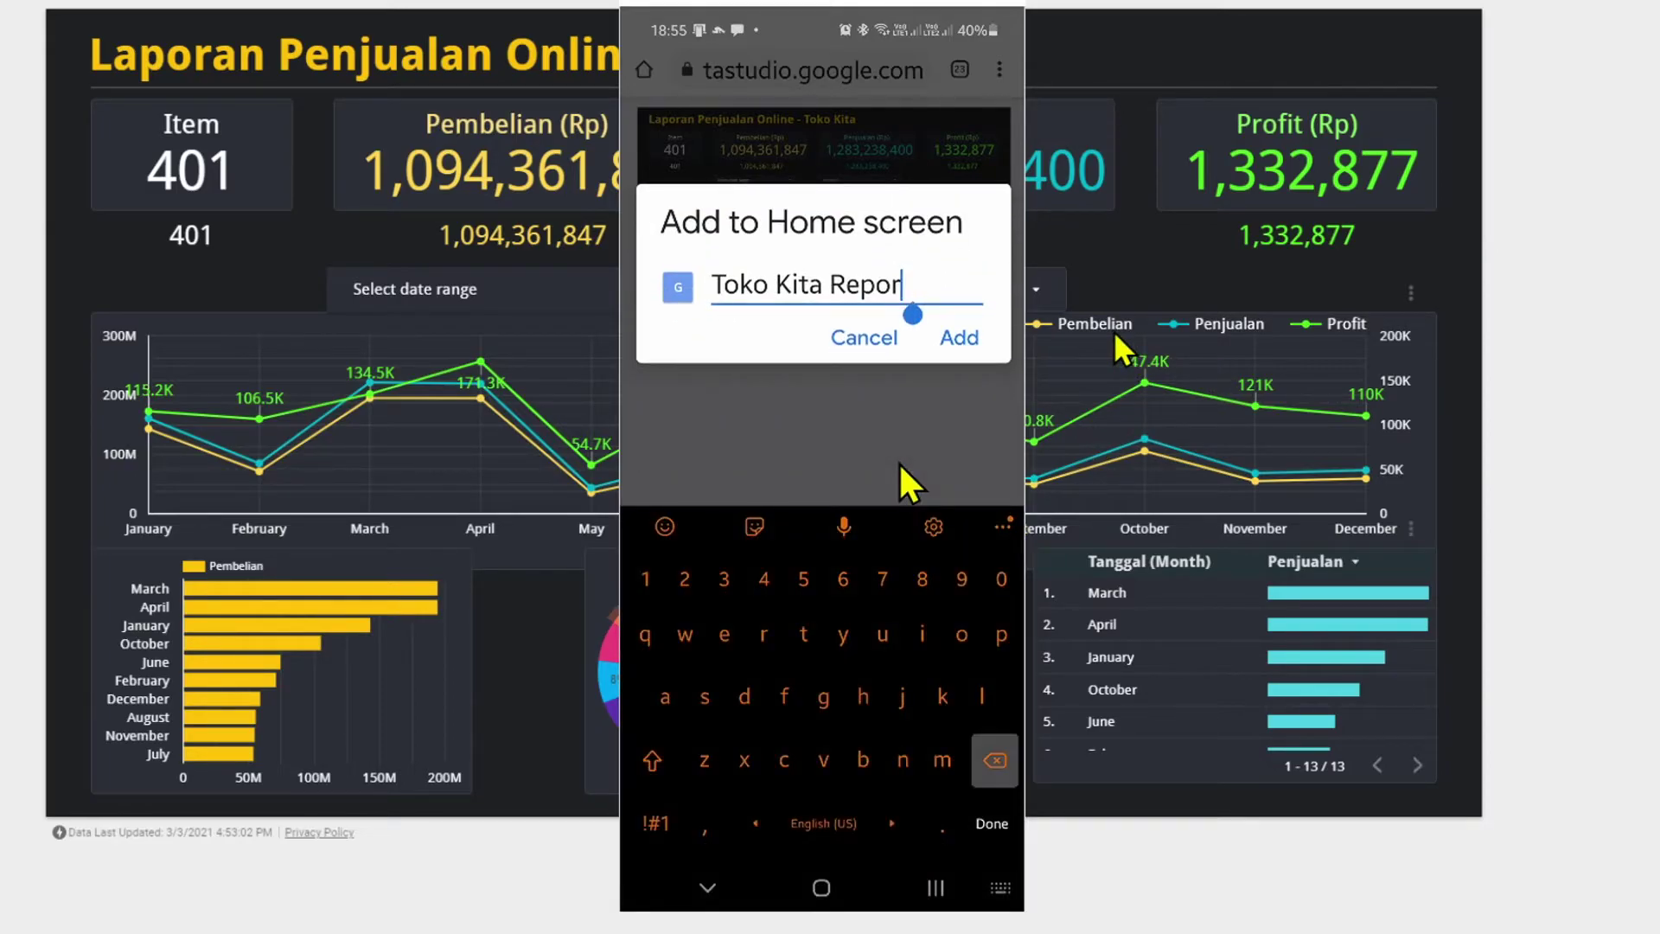
{"action": "key", "text": "BackSpace"}
{"action": "key", "text": "BackSpace"}
{"action": "key", "text": "BackSpace"}
{"action": "key", "text": "BackSpace"}
{"action": "key", "text": "BackSpace"}
{"action": "key", "text": "BackSpace"}
{"action": "key", "text": "BackSpace"}
{"action": "key", "text": "BackSpace"}
{"action": "key", "text": "BackSpace"}
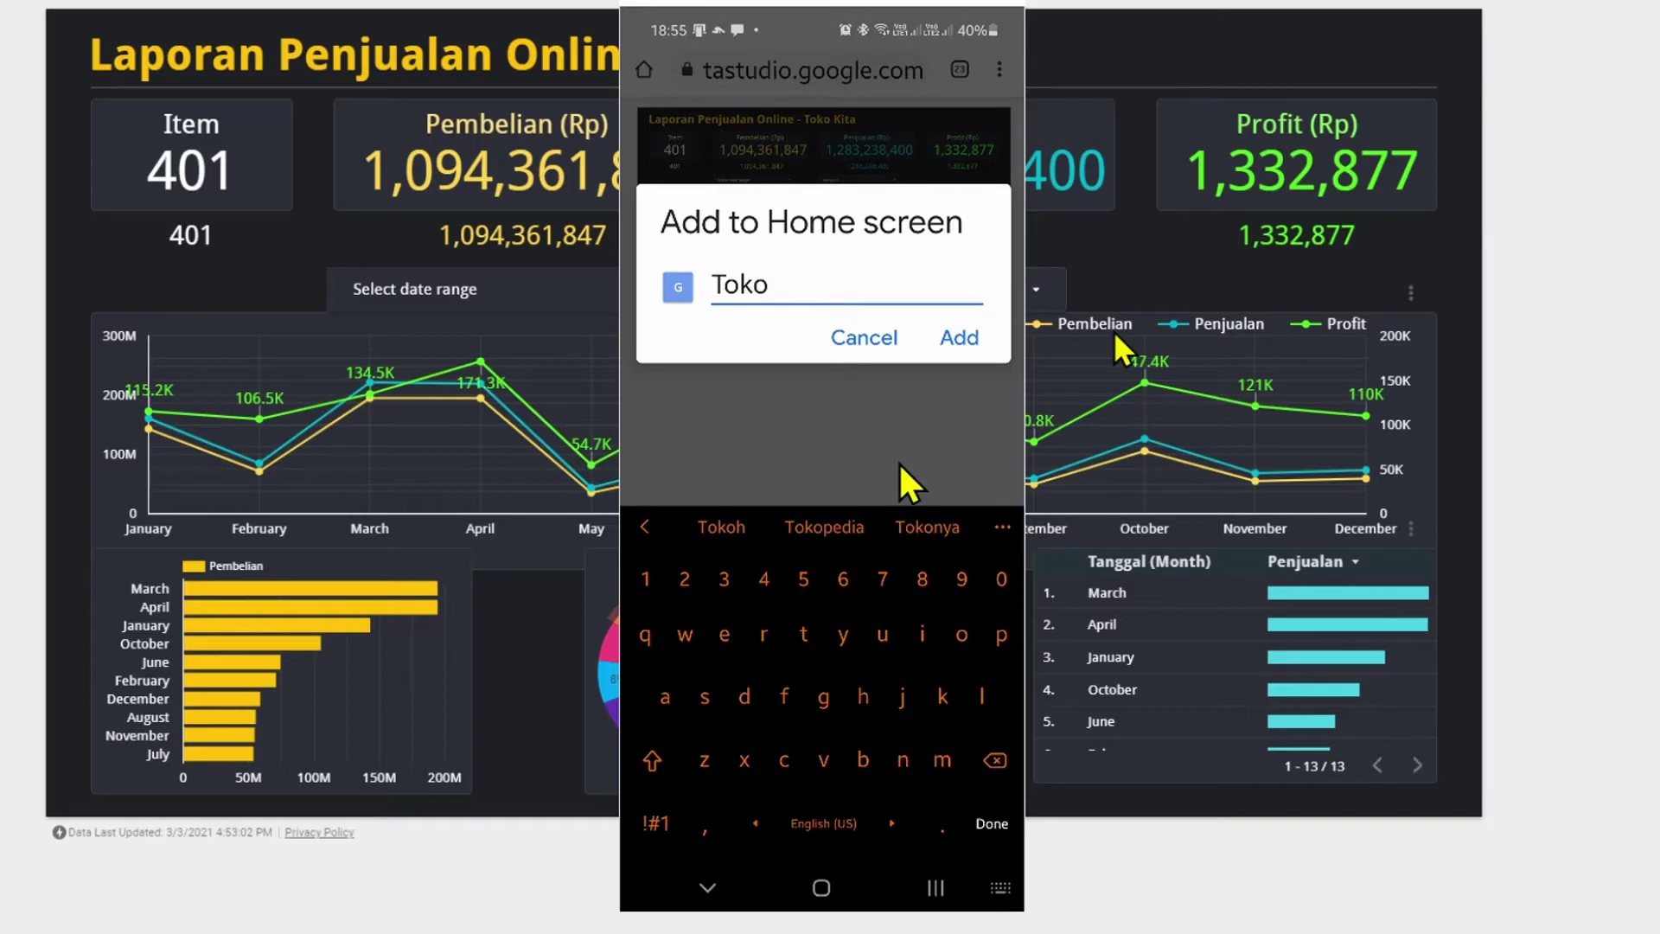
{"action": "left_click", "coordinate": [966, 329]}
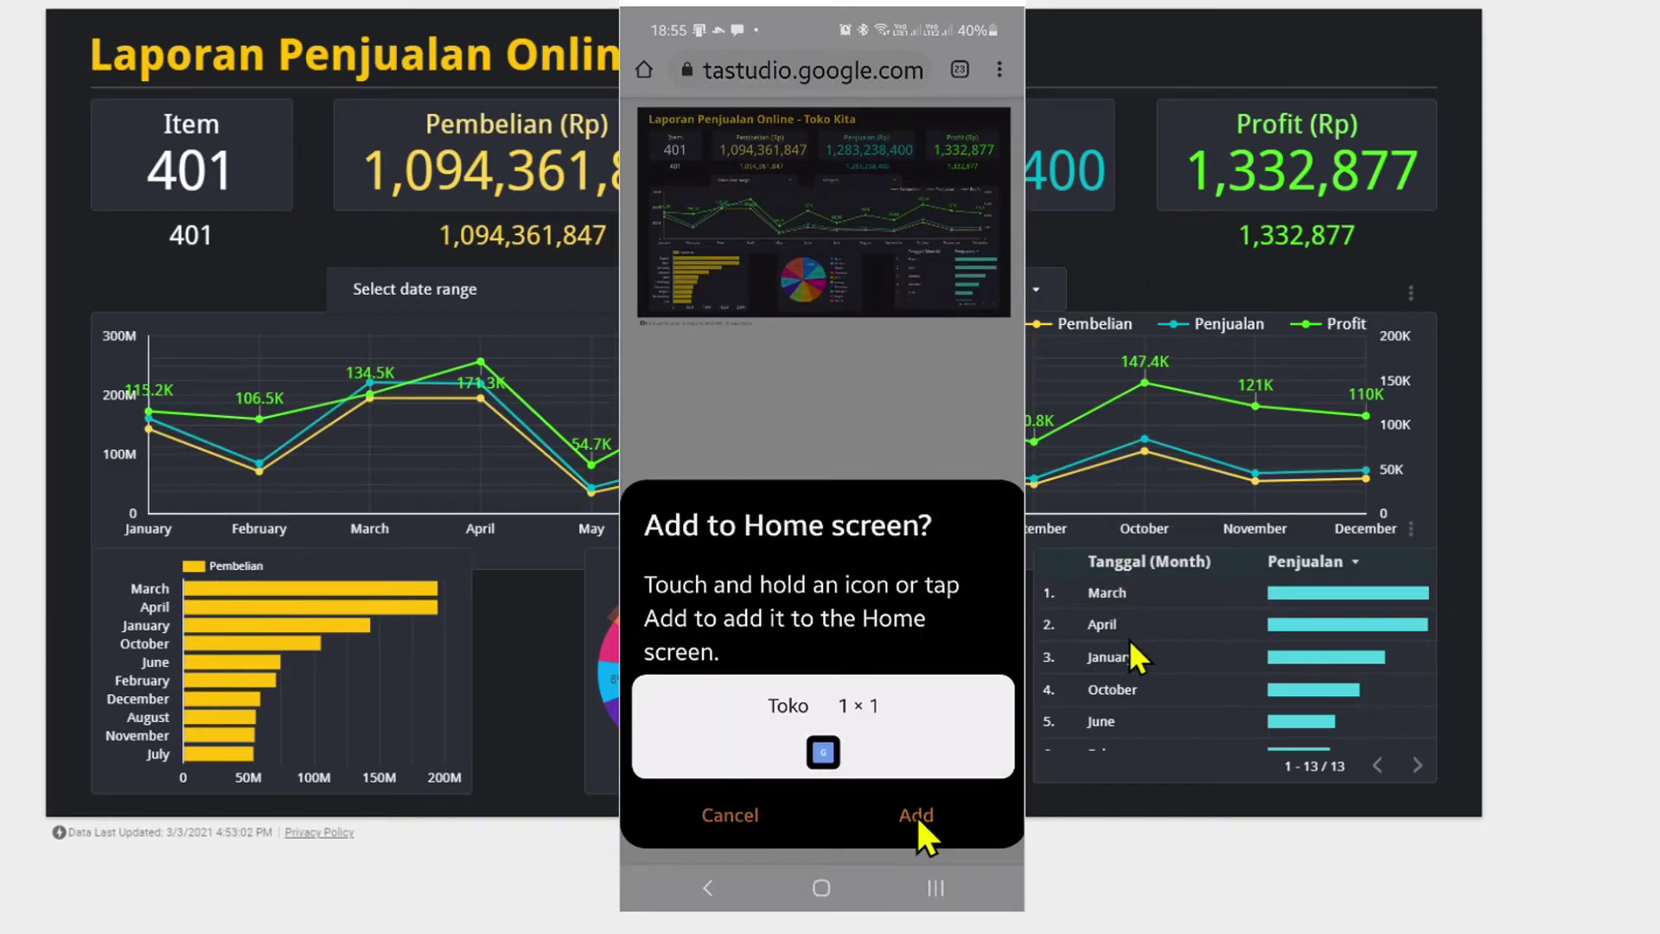
{"action": "left_click", "coordinate": [919, 820]}
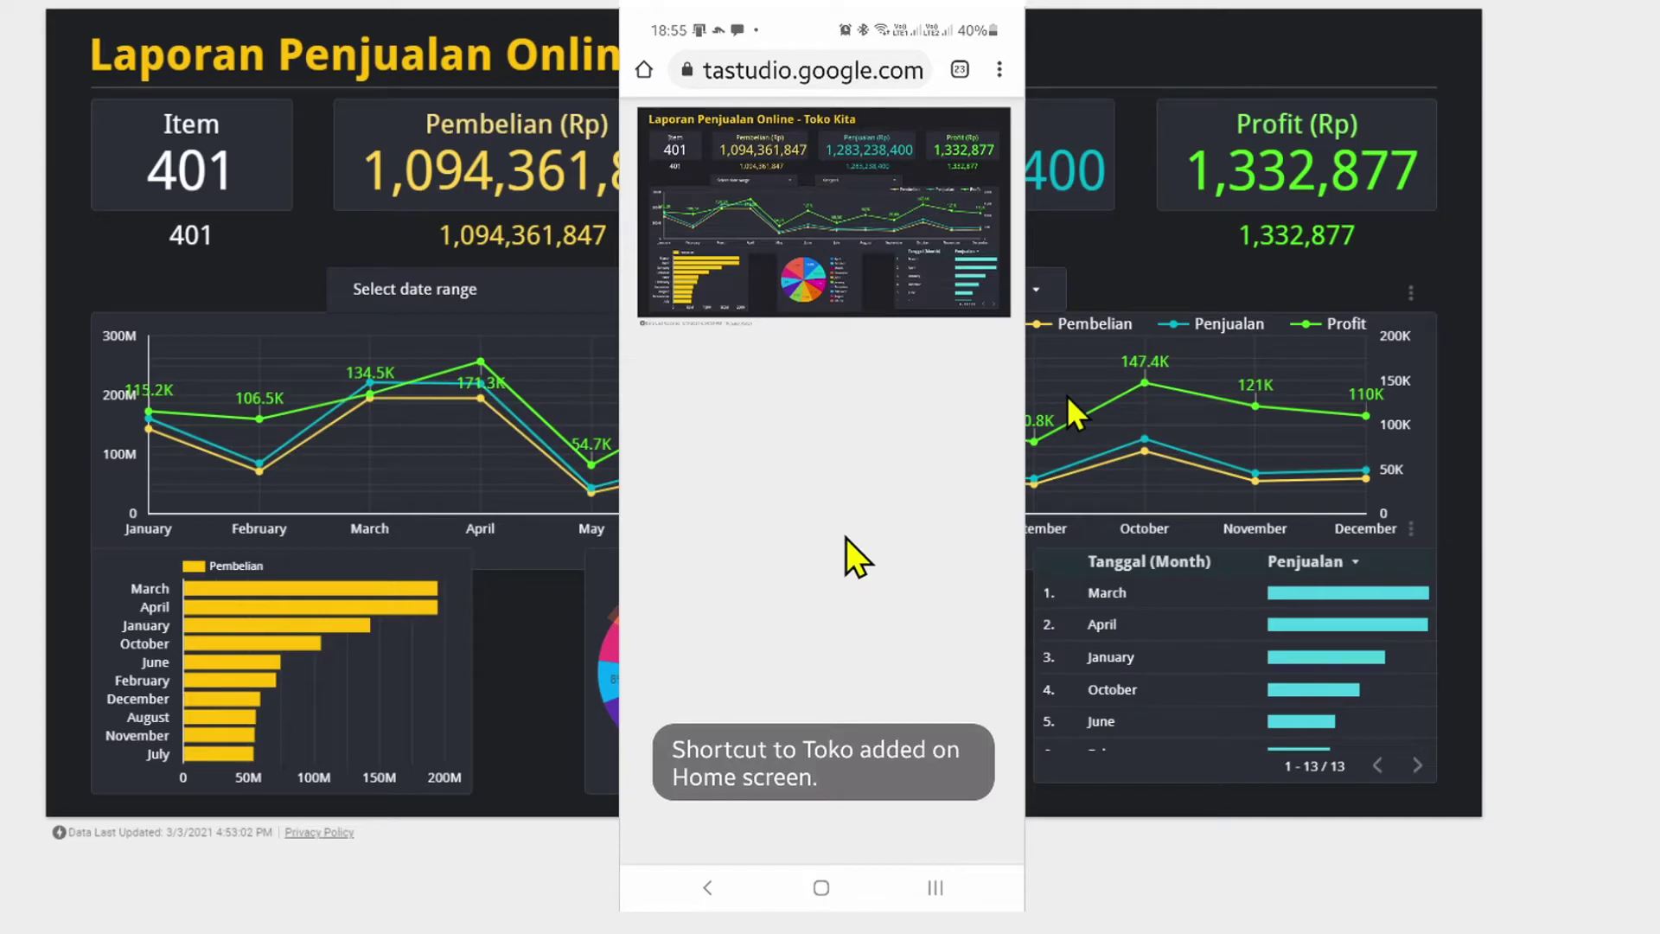
Return to the phone's home screen, open the report and examine its scorecards, charts and monthly sales table in landscape view.
{"action": "left_click", "coordinate": [822, 888]}
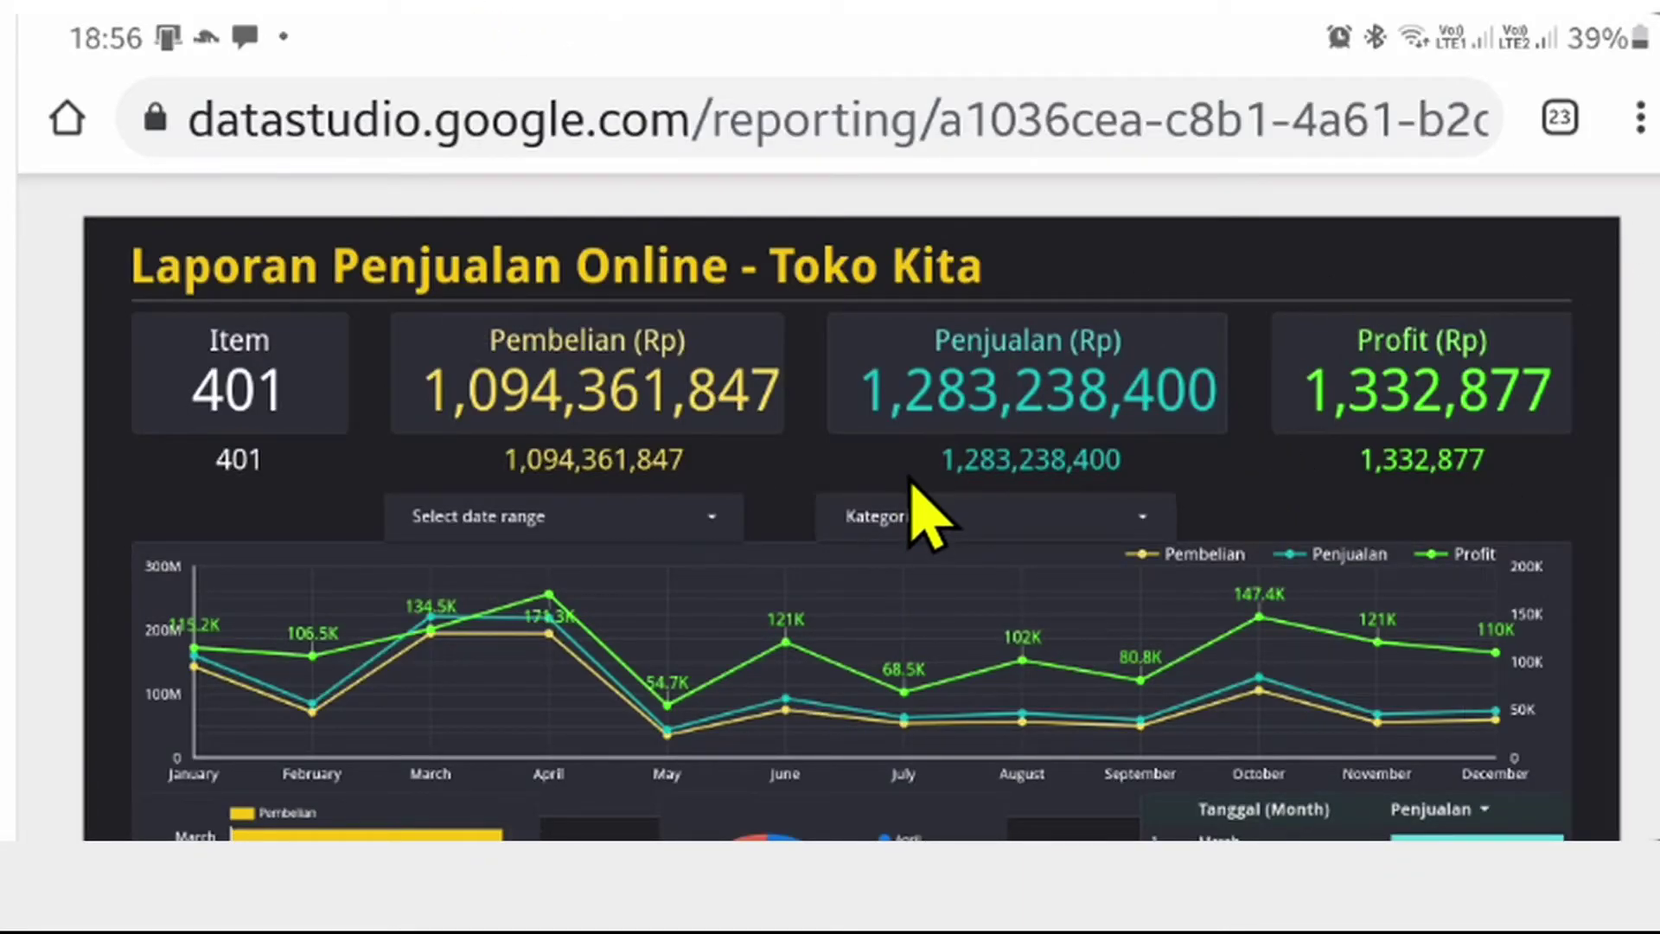
{"action": "scroll", "coordinate": [917, 510], "scroll_direction": "down", "scroll_amount": 3}
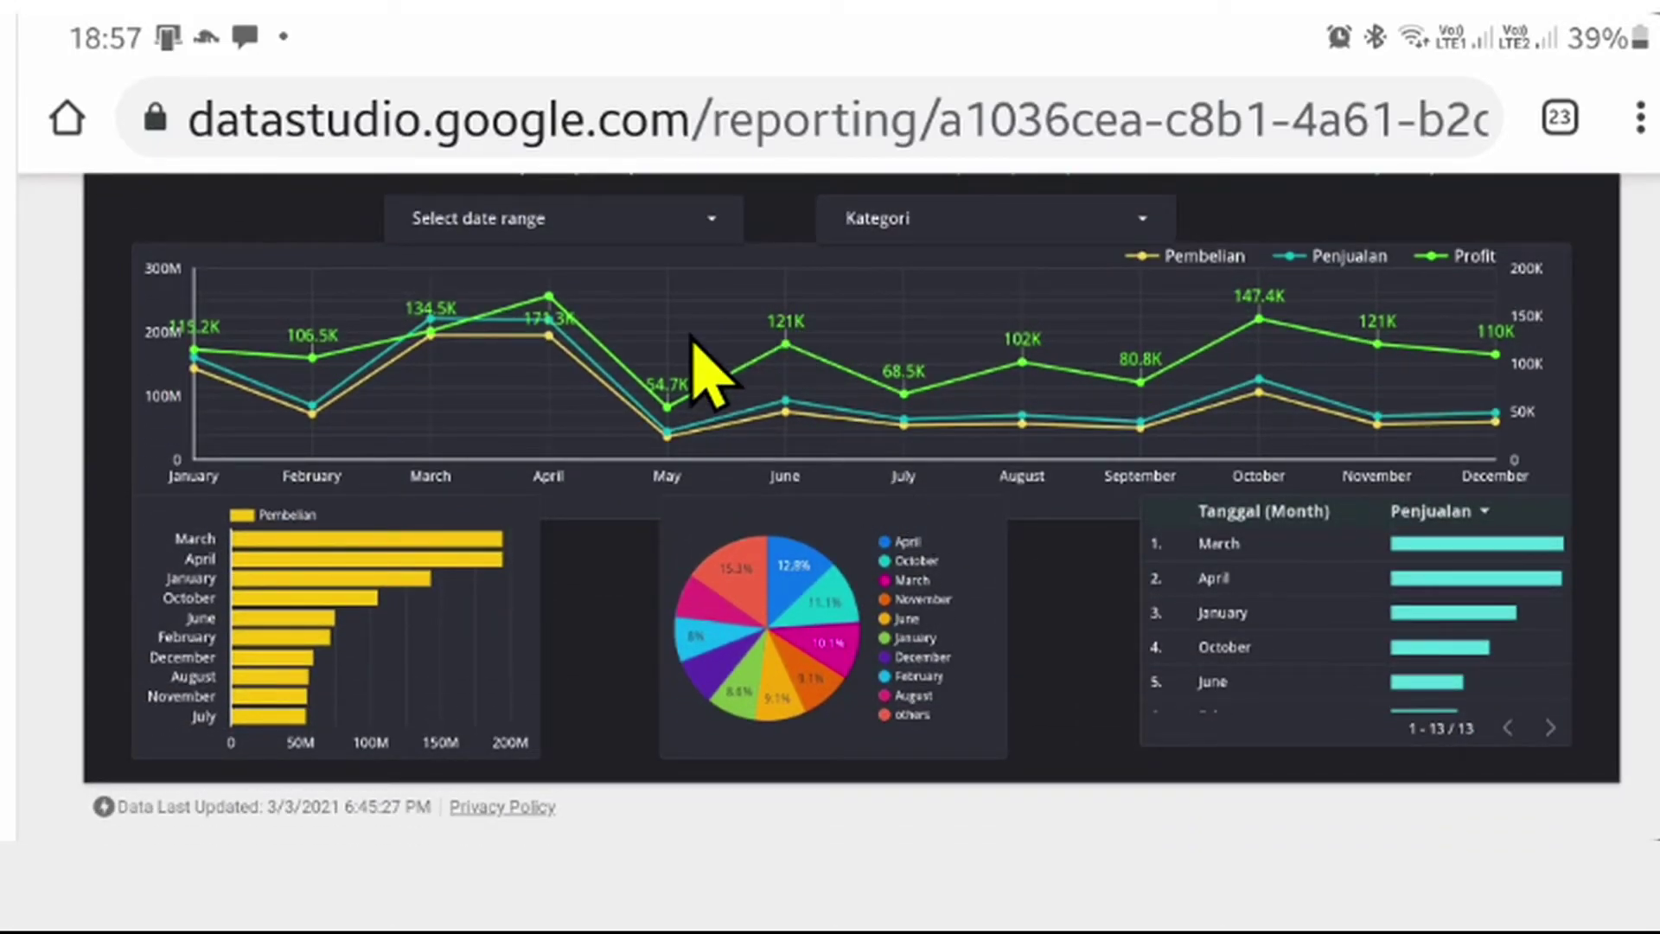
{"action": "scroll", "coordinate": [895, 501], "scroll_direction": "up", "scroll_amount": 3}
{"action": "scroll", "coordinate": [888, 505], "scroll_direction": "down", "scroll_amount": 4}
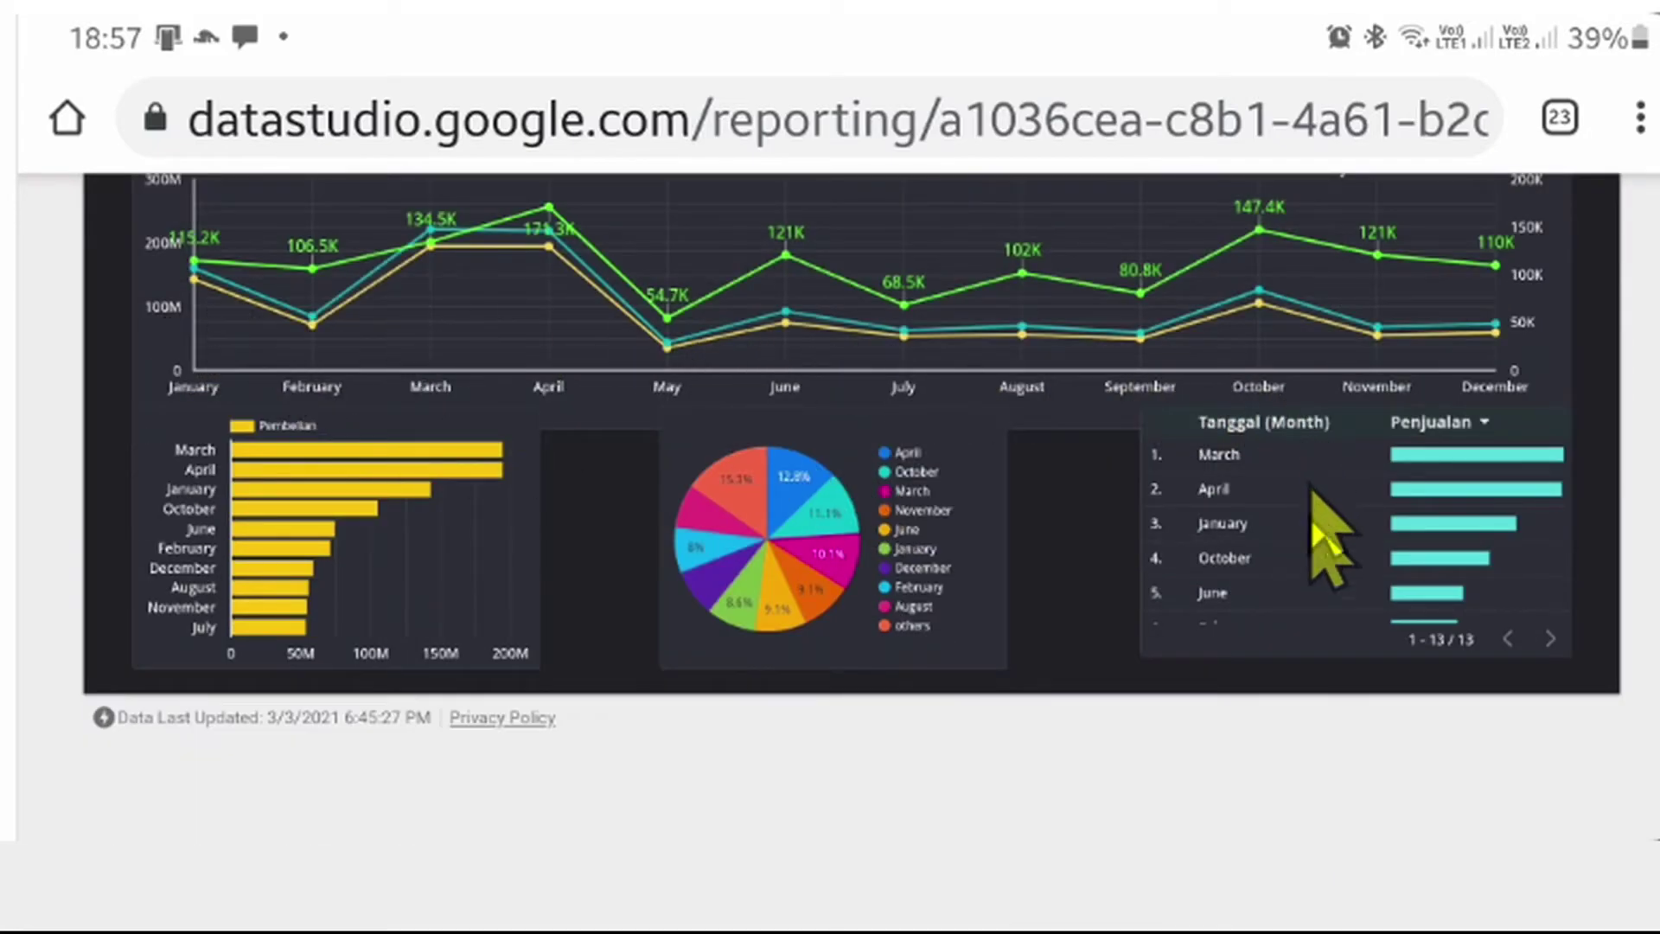
{"action": "scroll", "coordinate": [1063, 562], "scroll_direction": "up", "scroll_amount": 3}
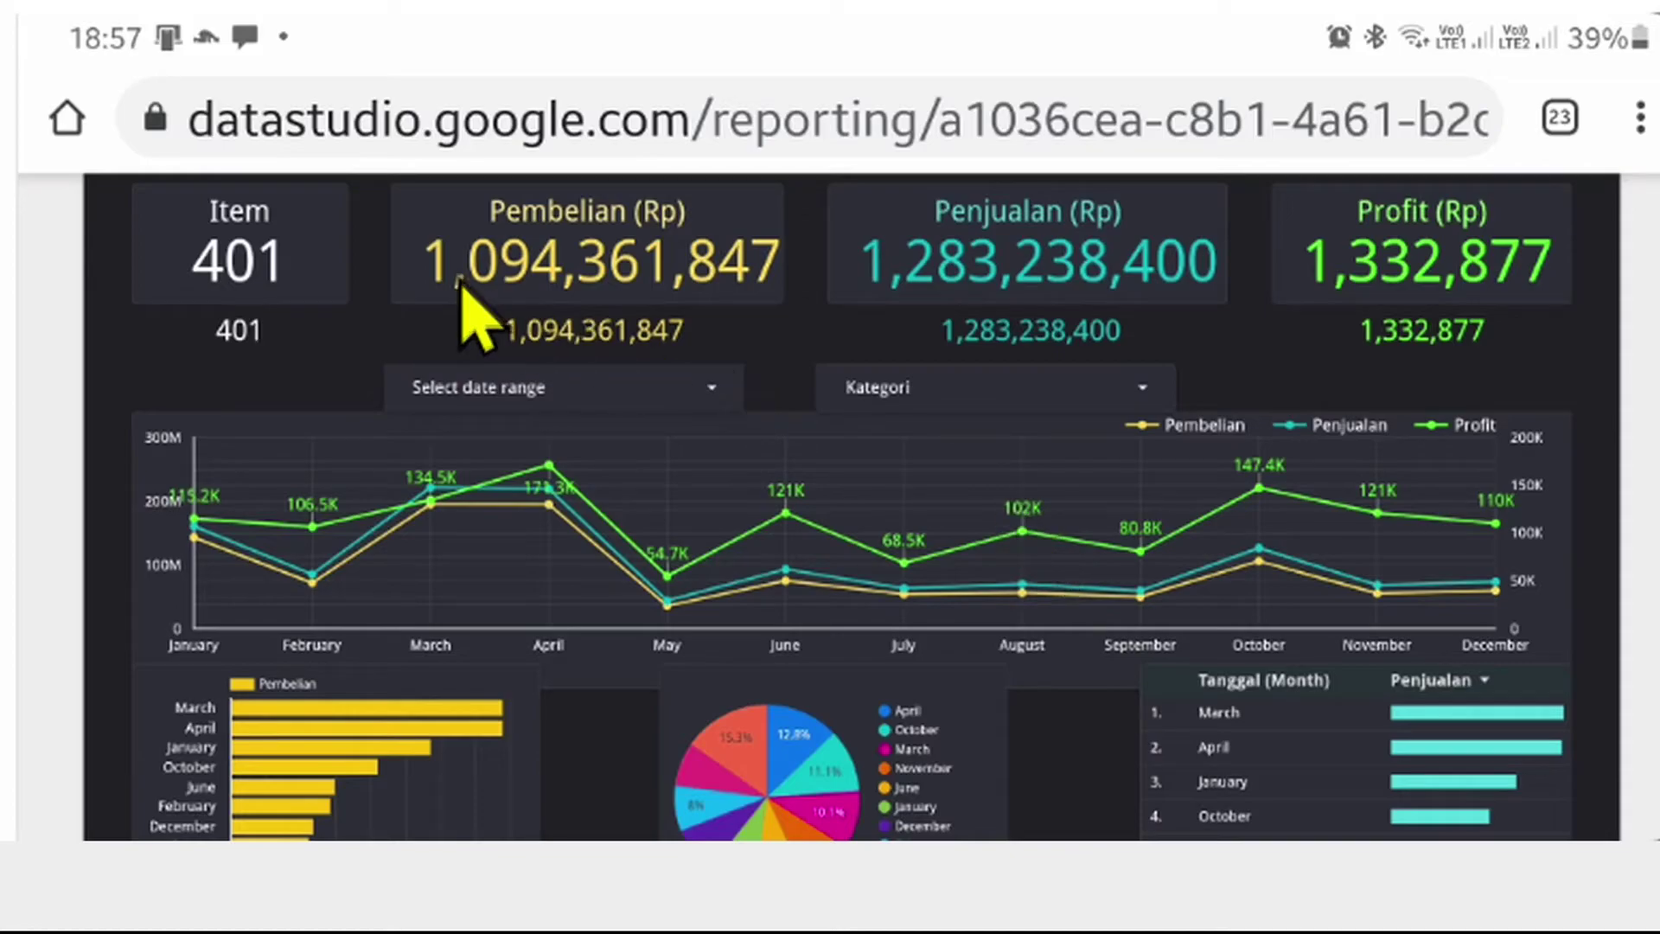
{"action": "scroll", "coordinate": [964, 489], "scroll_direction": "up", "scroll_amount": 2}
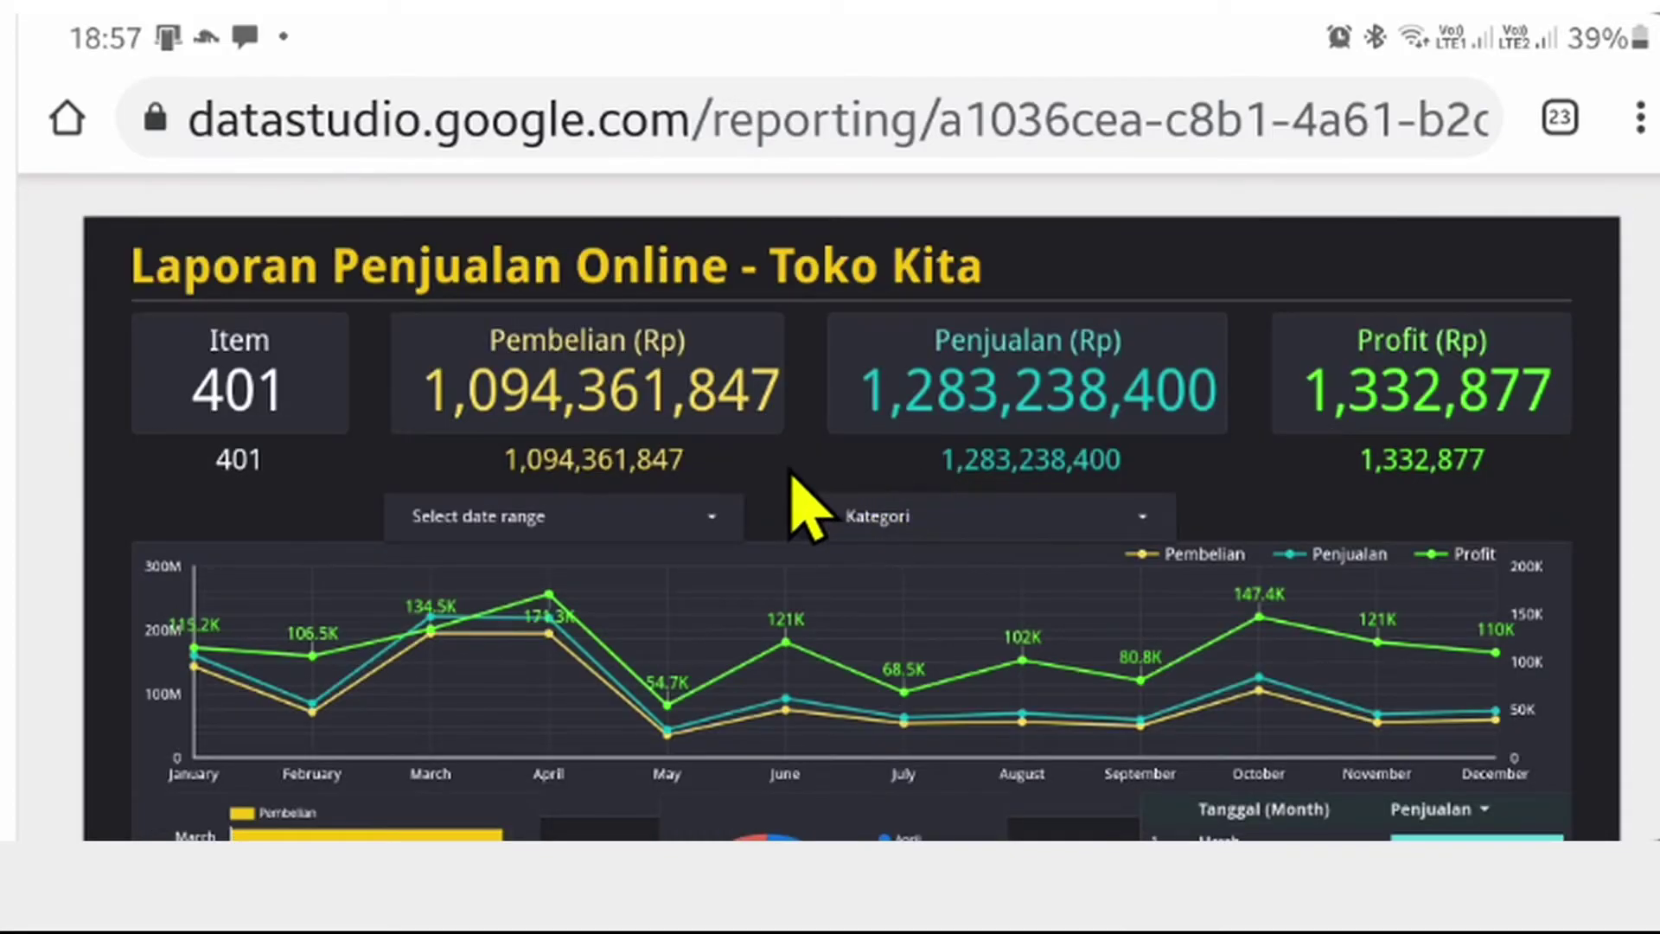
{"action": "scroll", "coordinate": [796, 501], "scroll_direction": "down", "scroll_amount": 5}
{"action": "scroll", "coordinate": [957, 556], "scroll_direction": "up", "scroll_amount": 5}
{"action": "scroll", "coordinate": [962, 562], "scroll_direction": "down", "scroll_amount": 3}
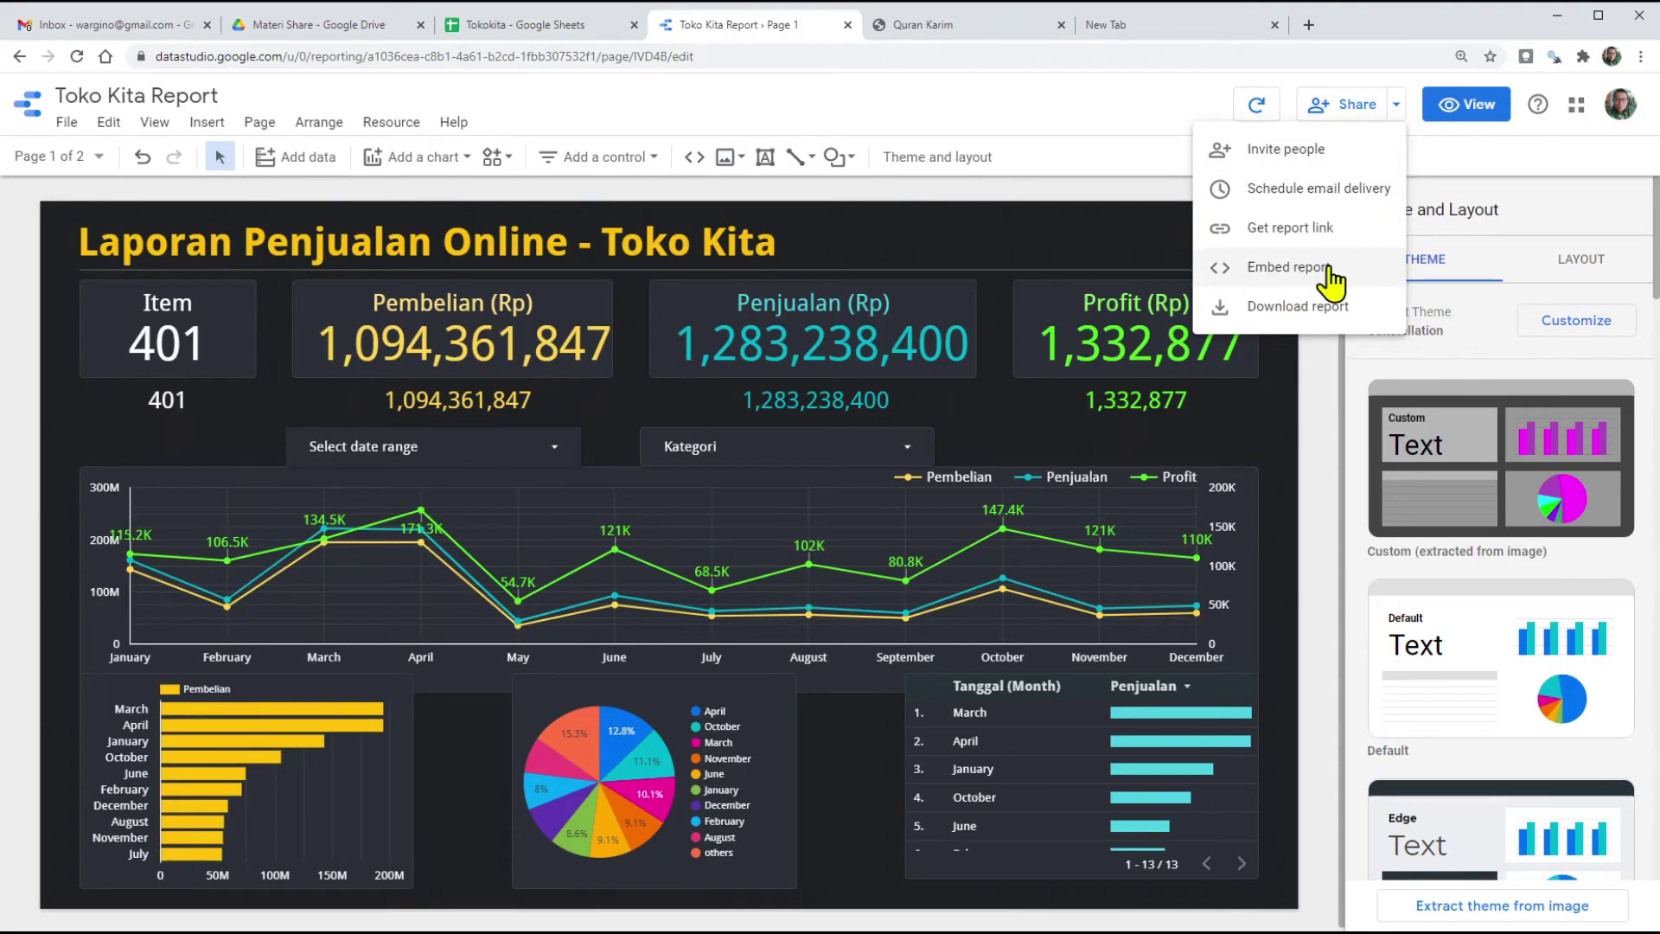
Switch to the report in Google Data Studio, copy its embed code and set the embed size to 598 px wide and 337 px high.
{"action": "left_click", "coordinate": [1315, 266]}
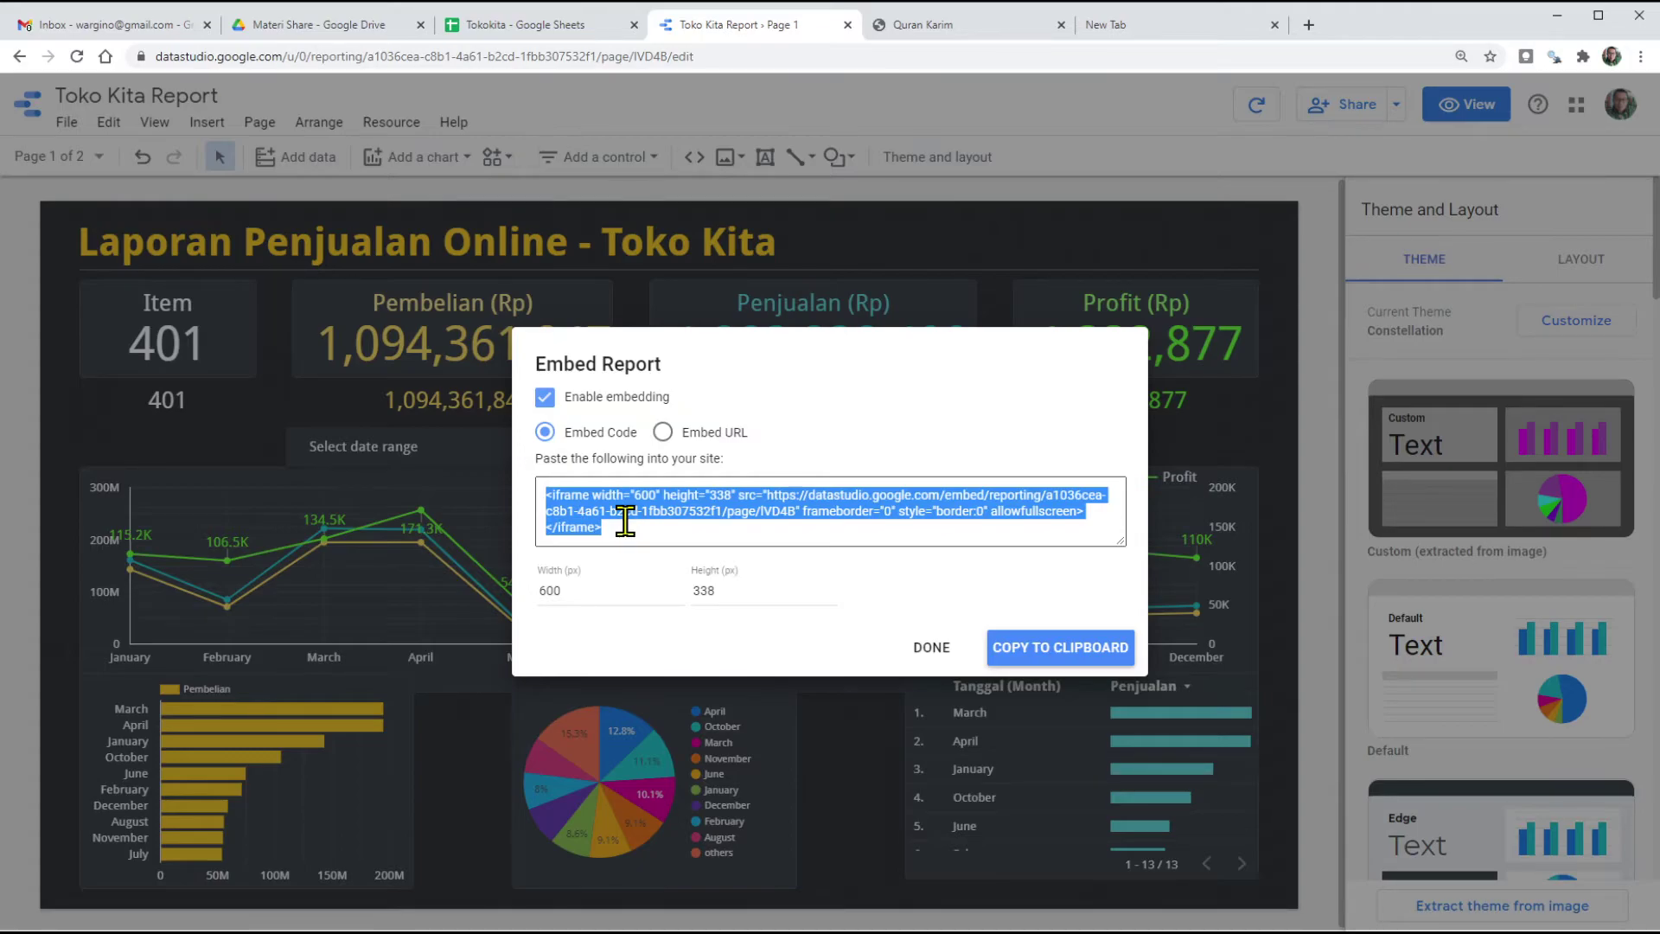
{"action": "left_click", "coordinate": [1058, 659]}
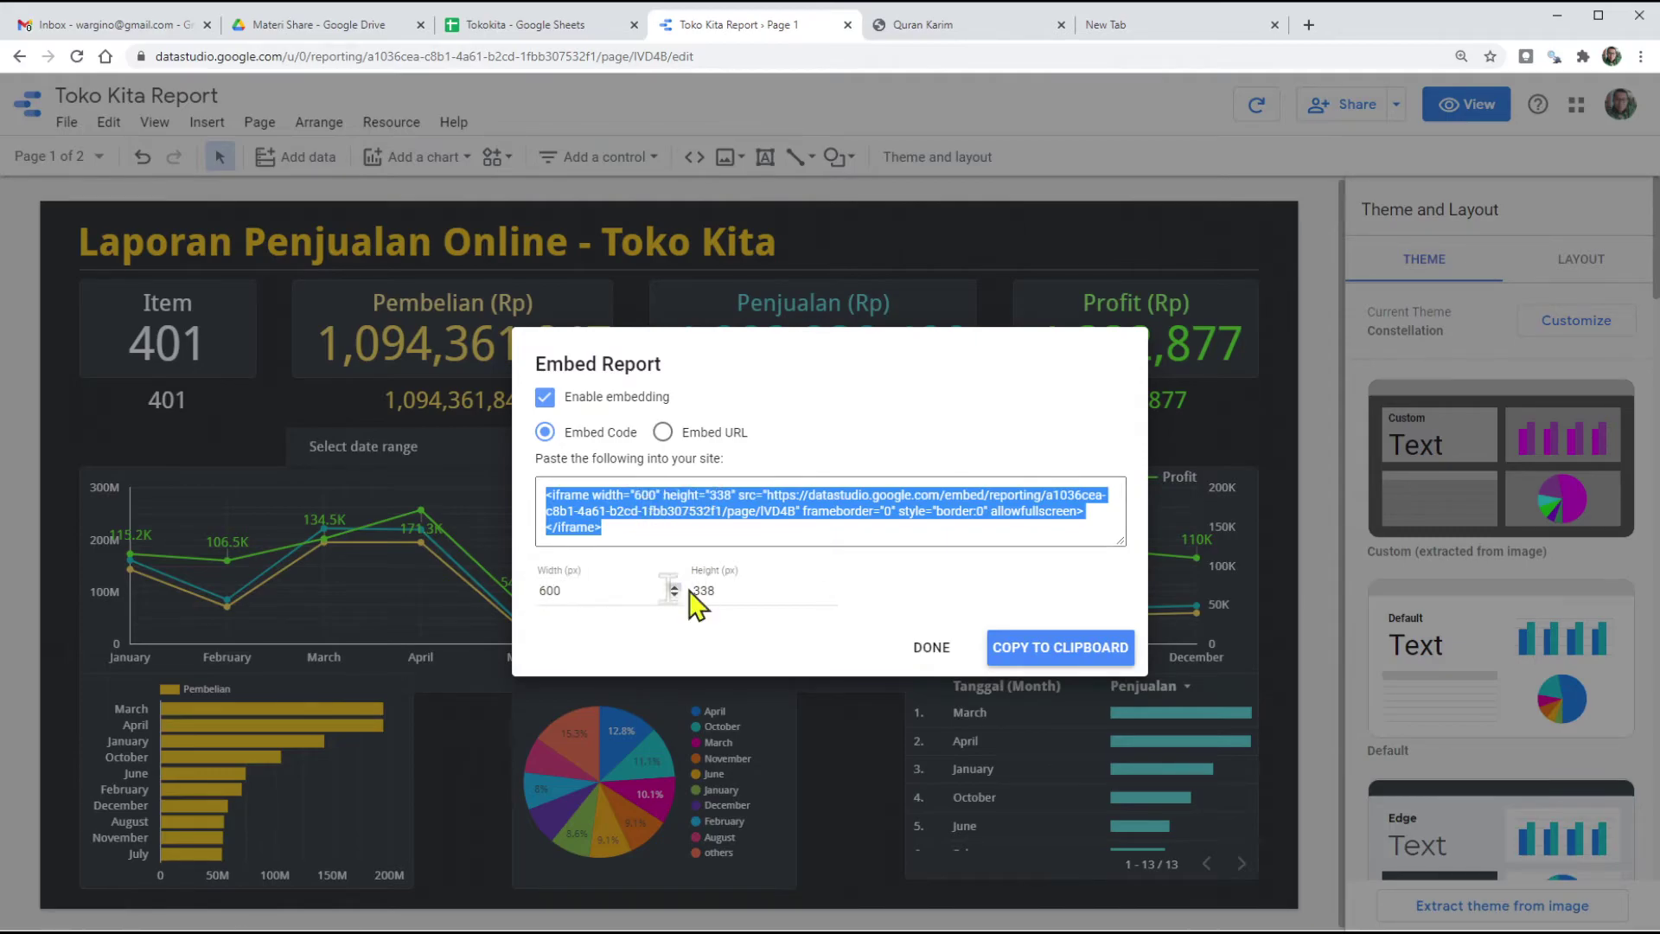
{"action": "left_click", "coordinate": [829, 593]}
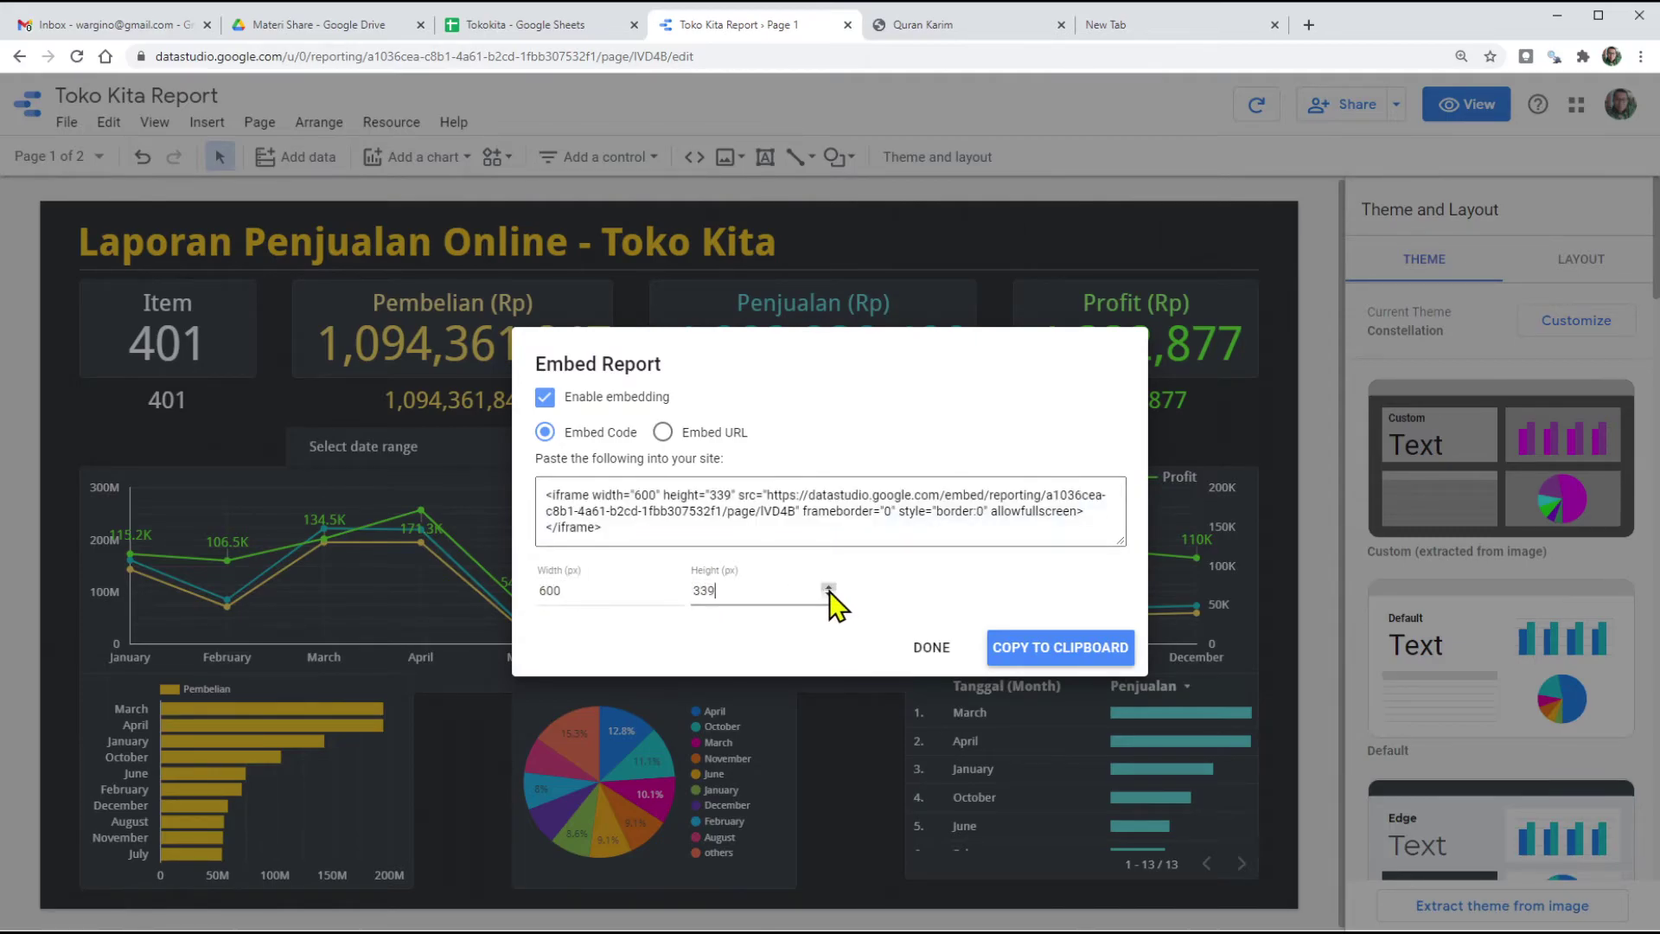
{"action": "left_click", "coordinate": [829, 588]}
{"action": "left_click", "coordinate": [675, 594]}
{"action": "left_click", "coordinate": [675, 597]}
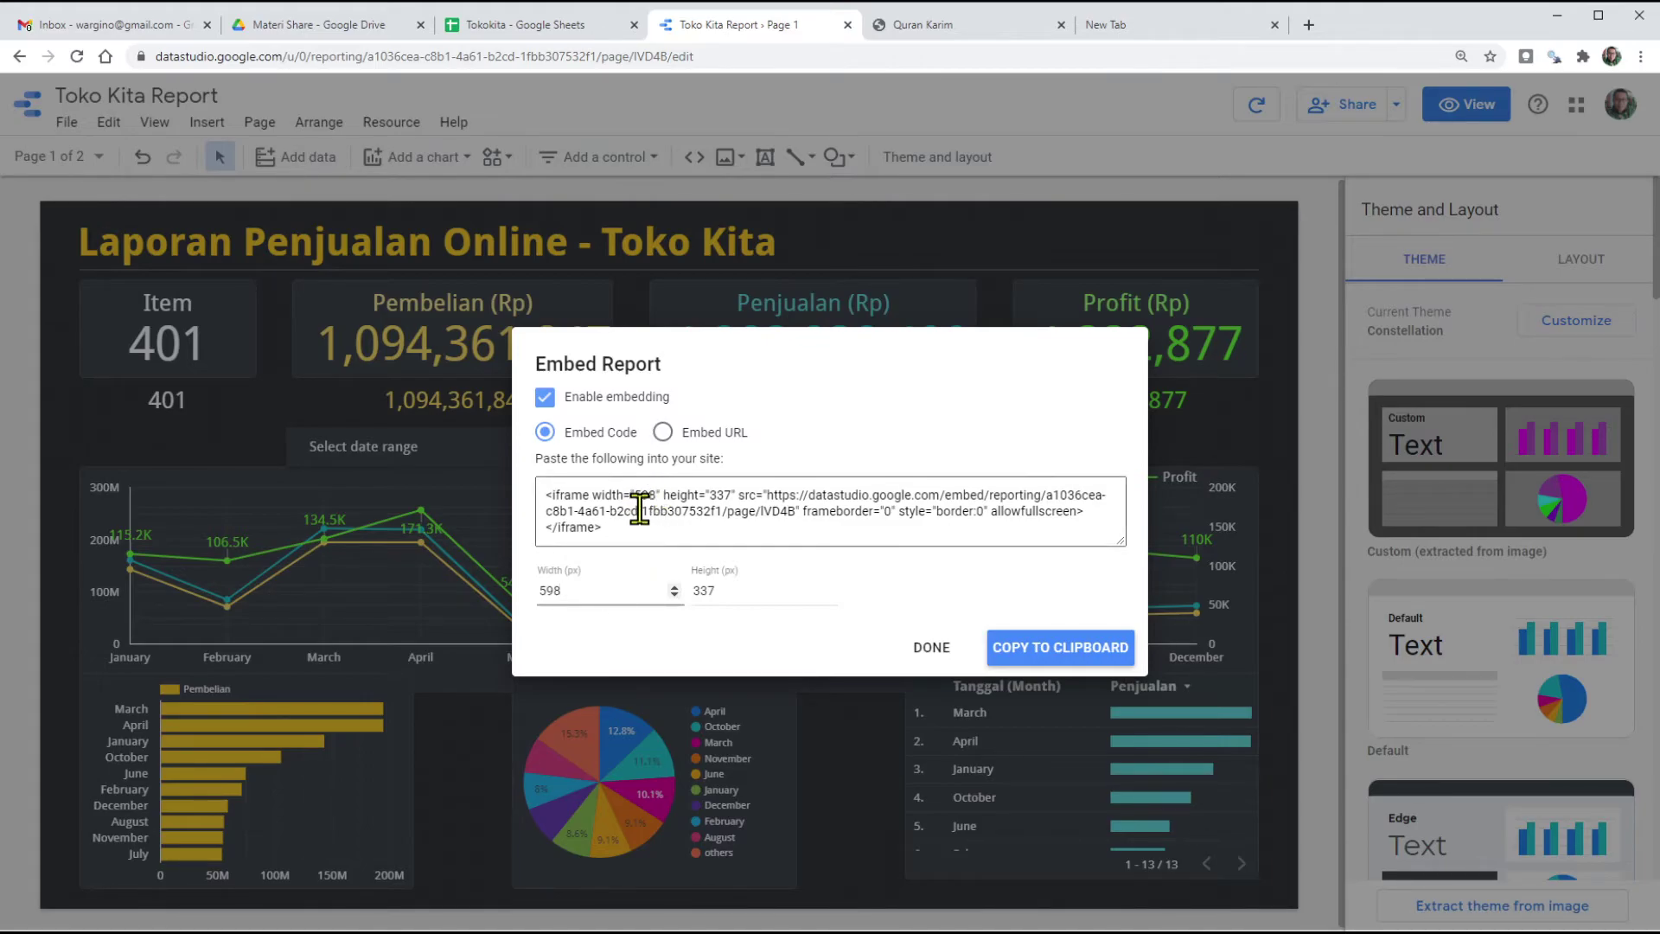
Select the entire iframe embed code and close the report's embed settings.
{"action": "double_click", "coordinate": [697, 511]}
{"action": "key", "text": "ctrl+a"}
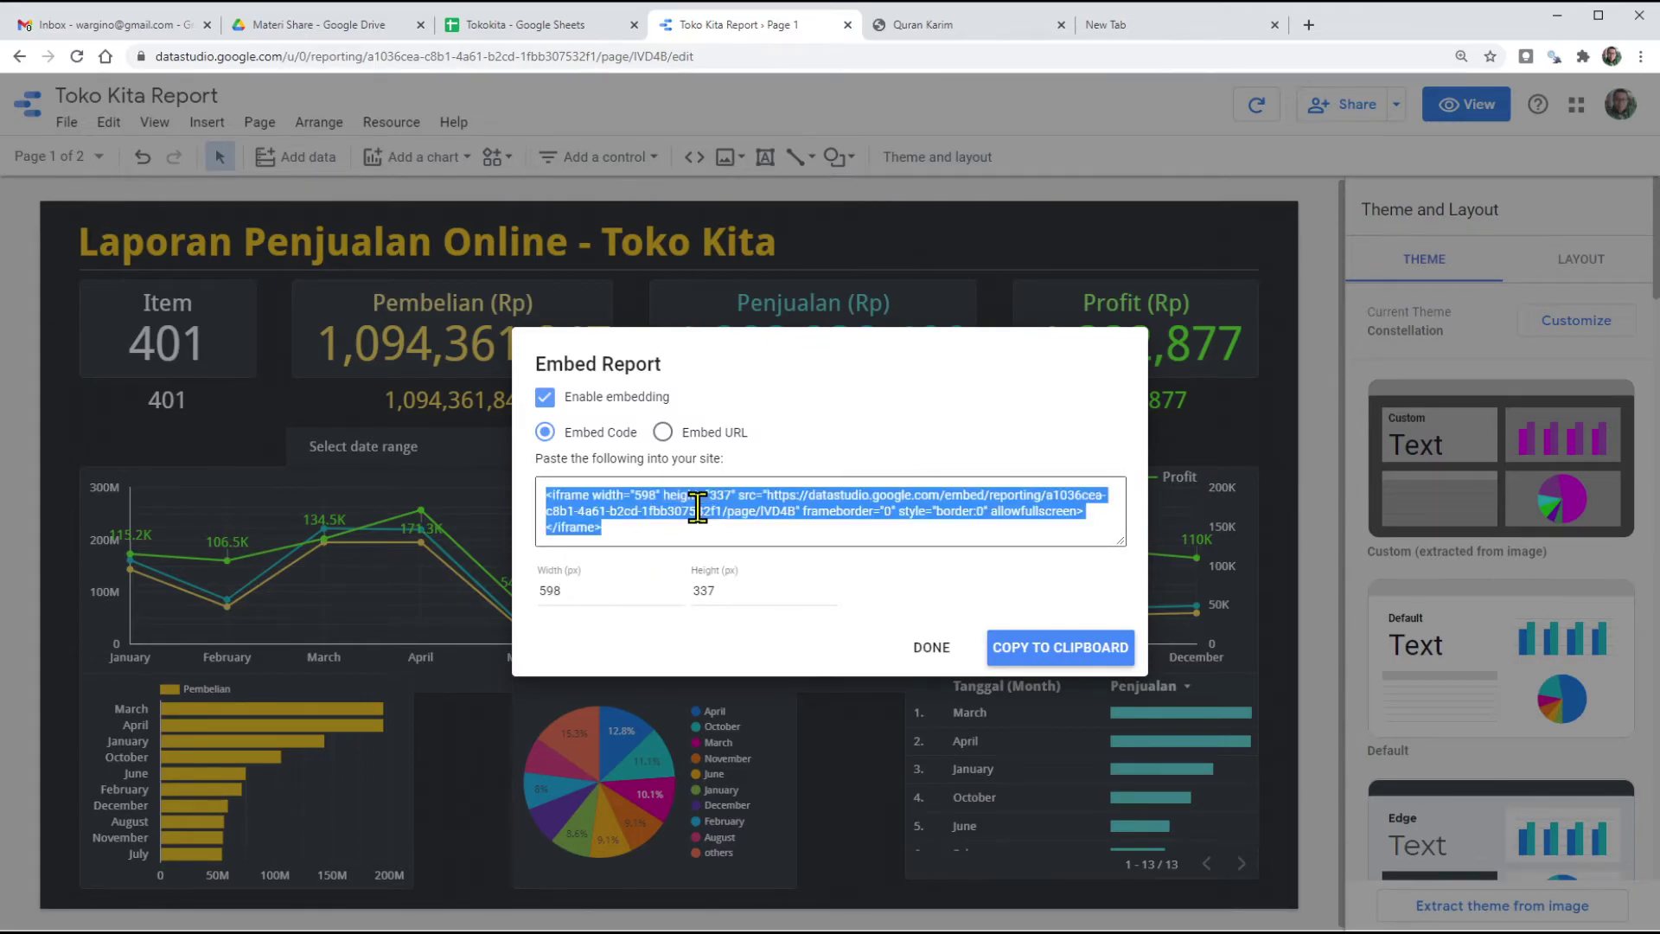
{"action": "left_click", "coordinate": [932, 648]}
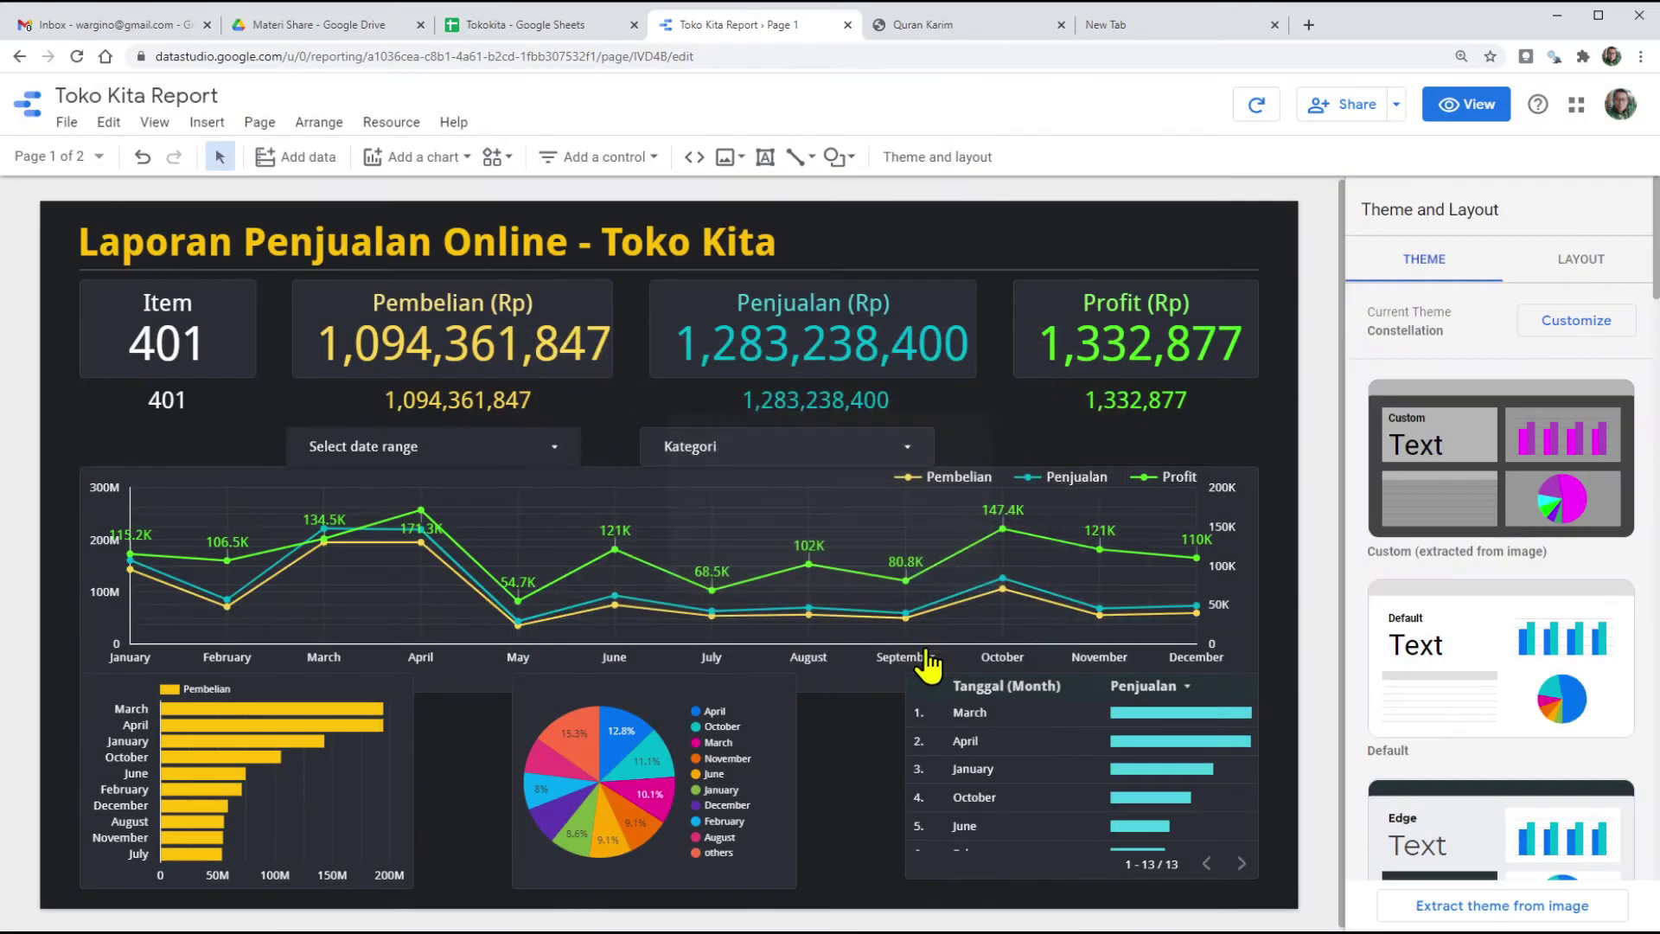
Download the report as a PDF, leaving password protection, the link back and the ignore-background option disabled.
{"action": "left_click", "coordinate": [1399, 107]}
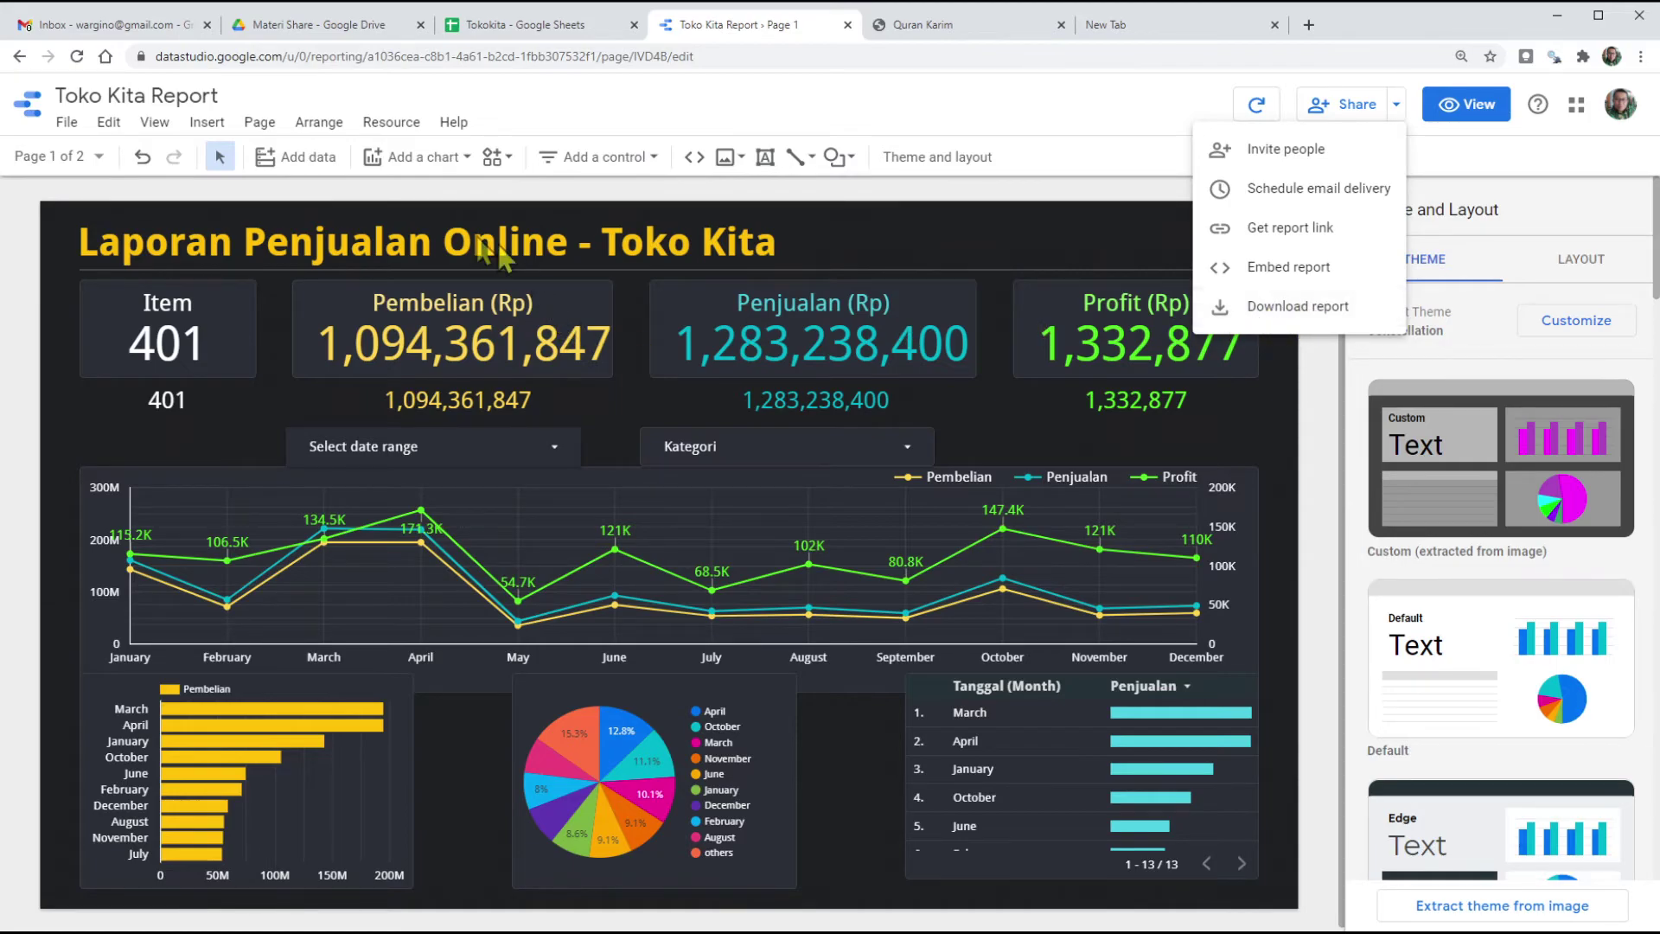
{"action": "left_click", "coordinate": [1271, 309]}
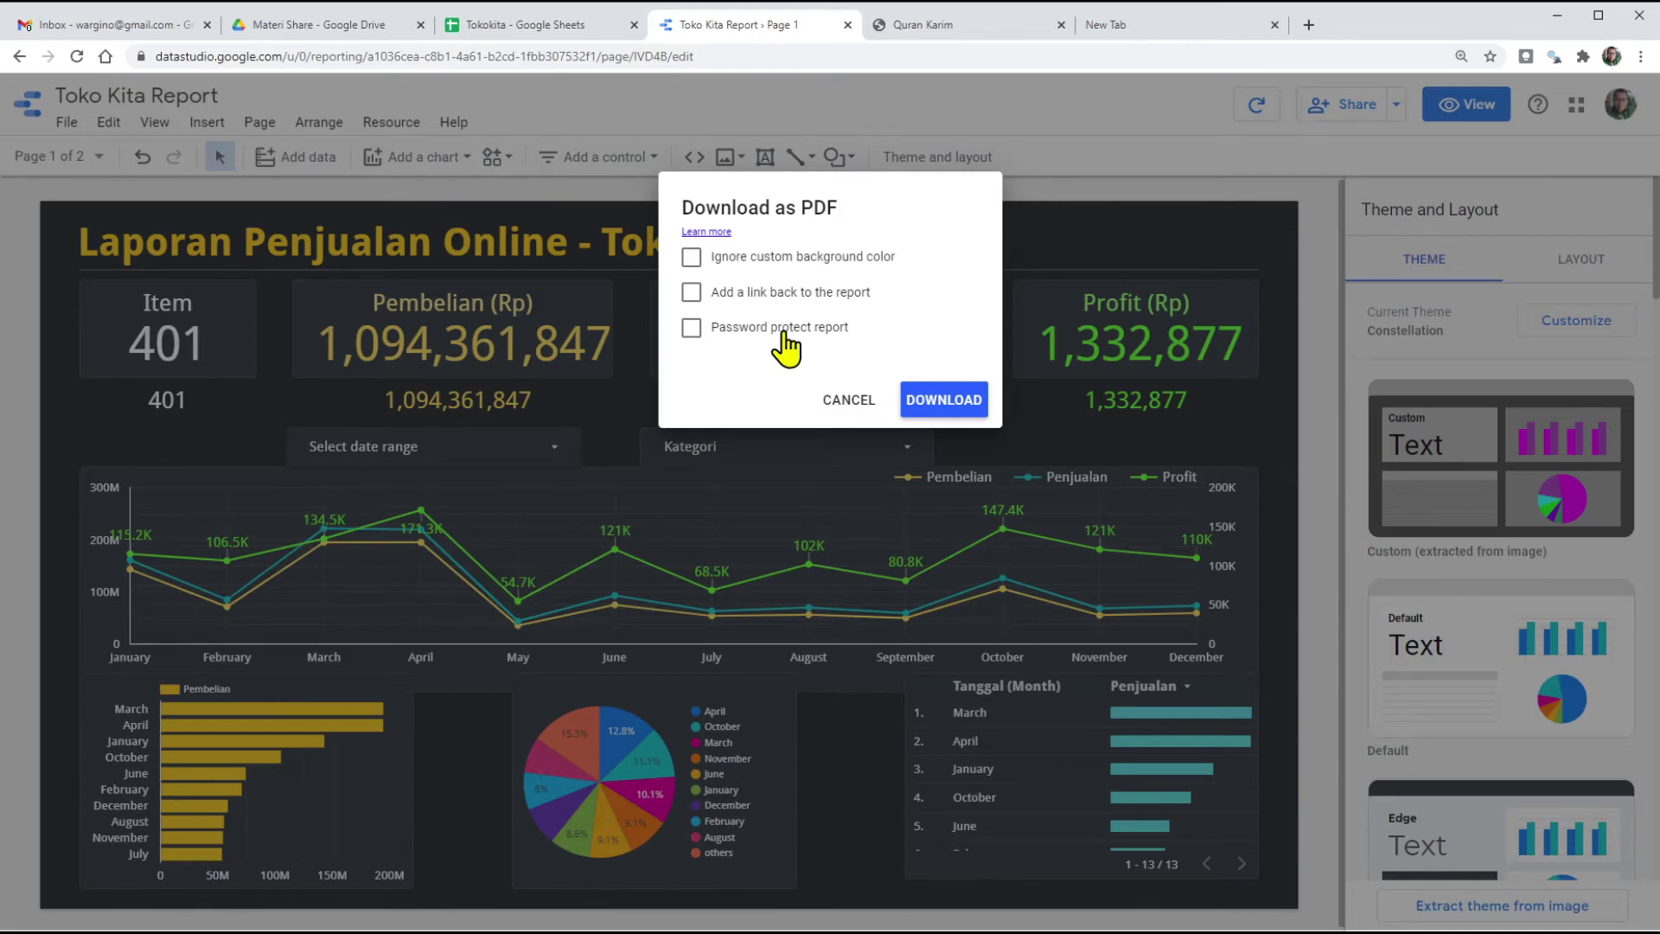
{"action": "left_click", "coordinate": [691, 328]}
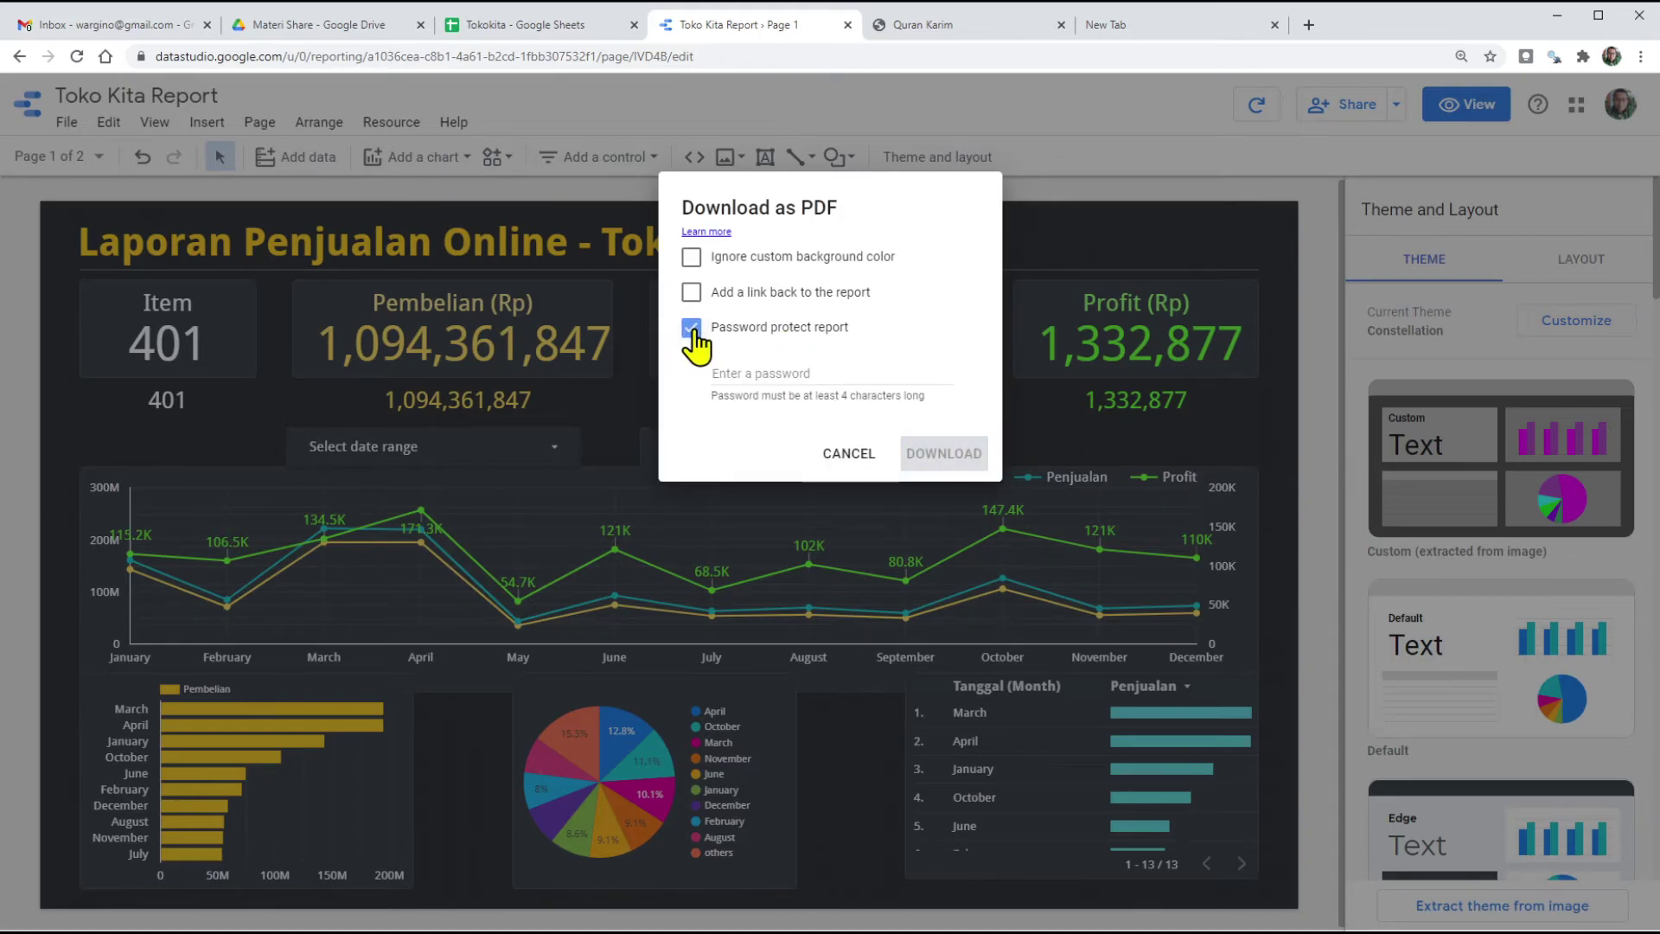
{"action": "left_click", "coordinate": [737, 367]}
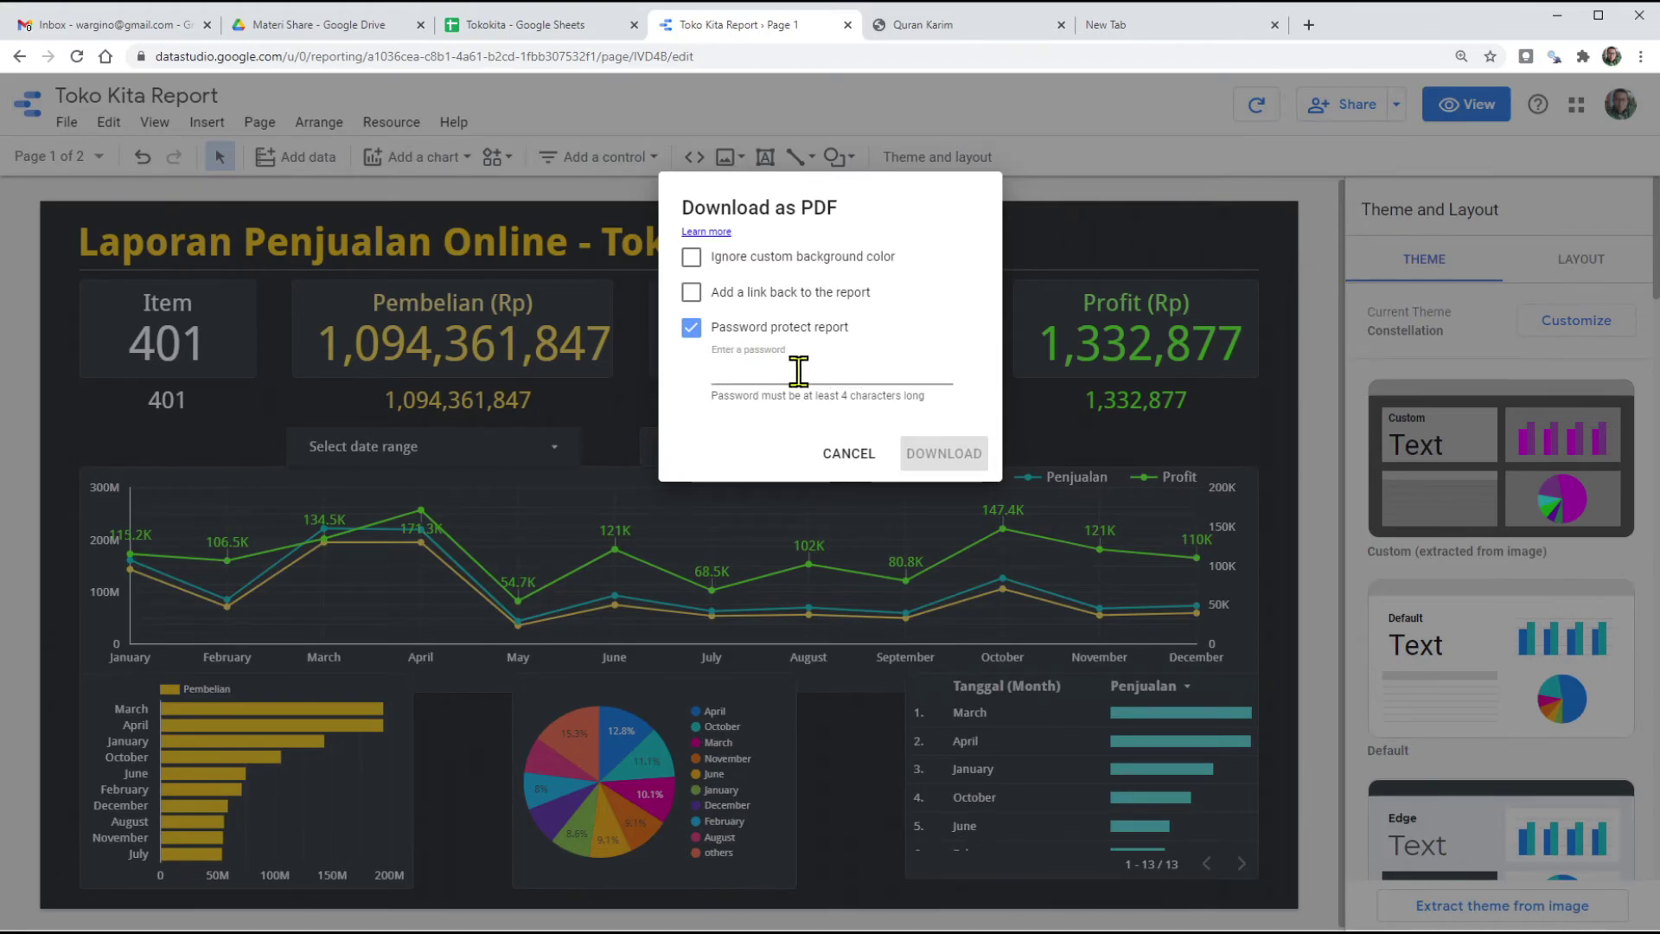
{"action": "left_click", "coordinate": [691, 328]}
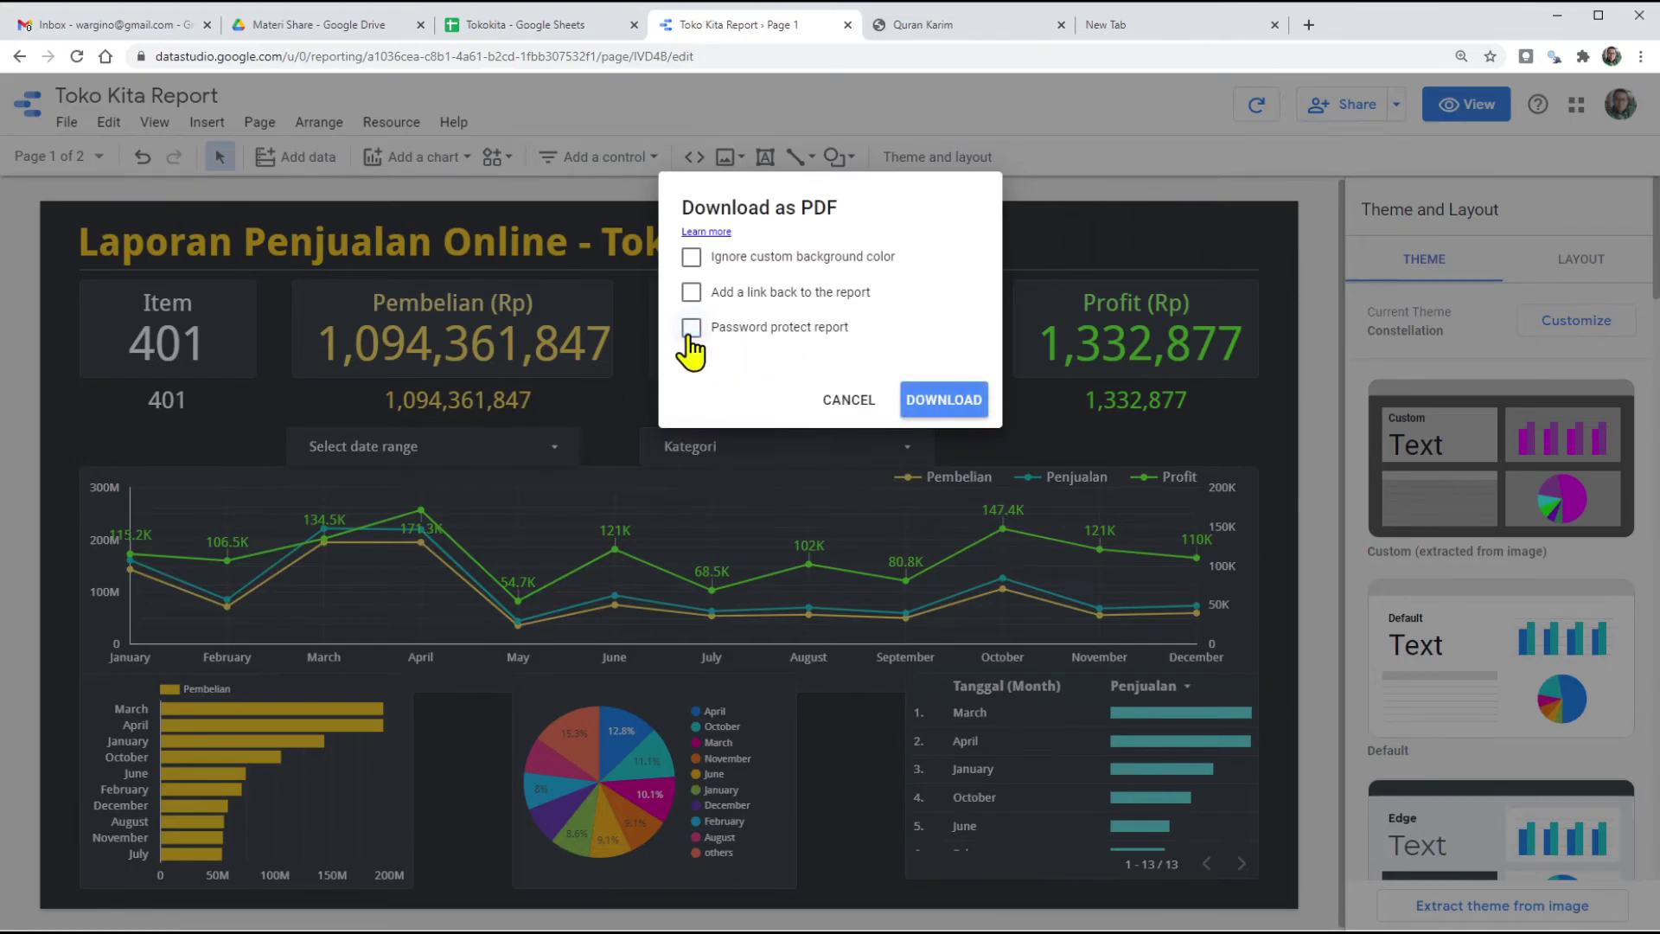
{"action": "left_click", "coordinate": [944, 400]}
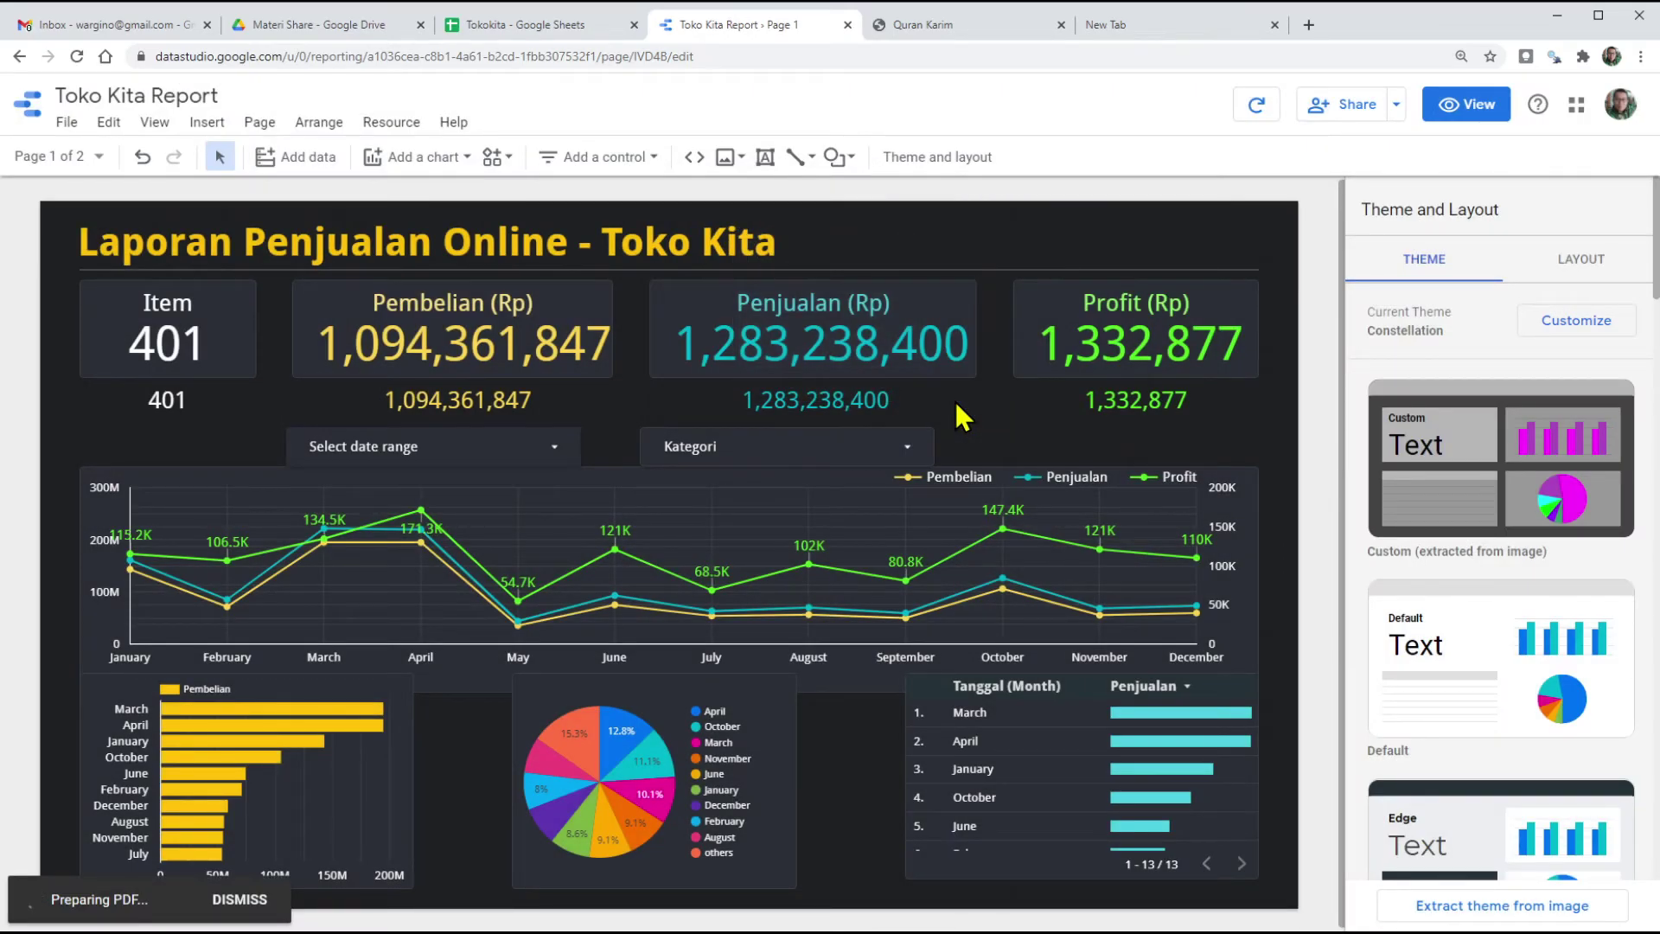
Switch to File Explorer, open Toko_Kita_Report (1).pdf from the Downloads folder to check it, and close the PDF and the folder window.
{"action": "key", "text": "super+e"}
{"action": "left_click", "coordinate": [100, 158]}
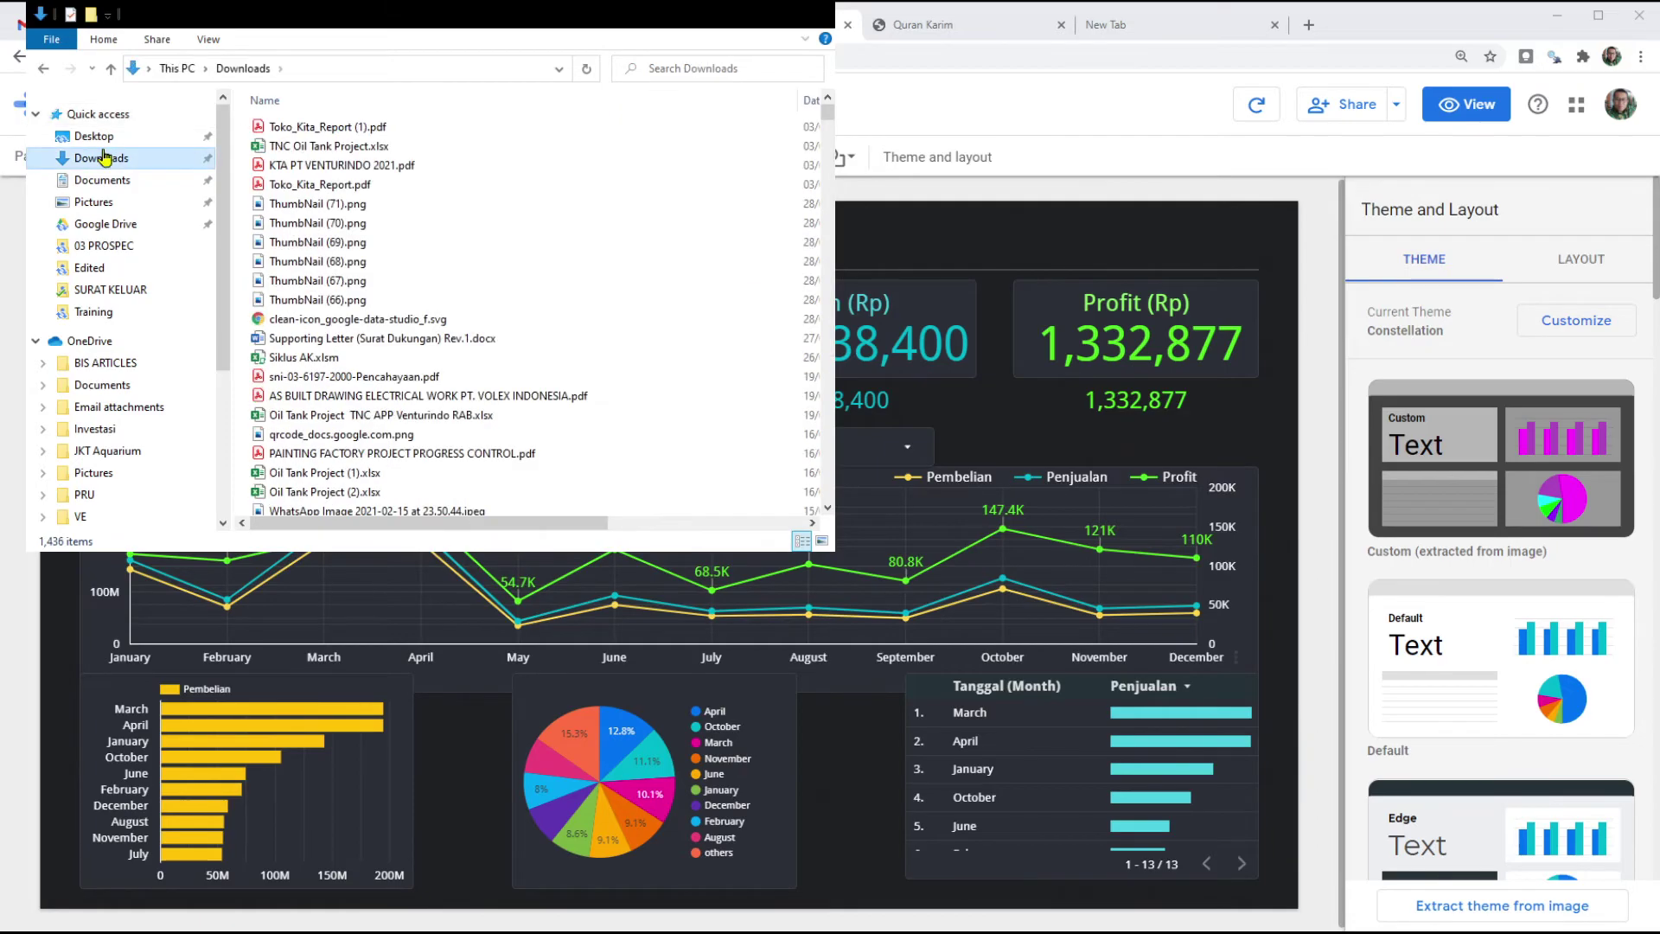
{"action": "left_click", "coordinate": [320, 129]}
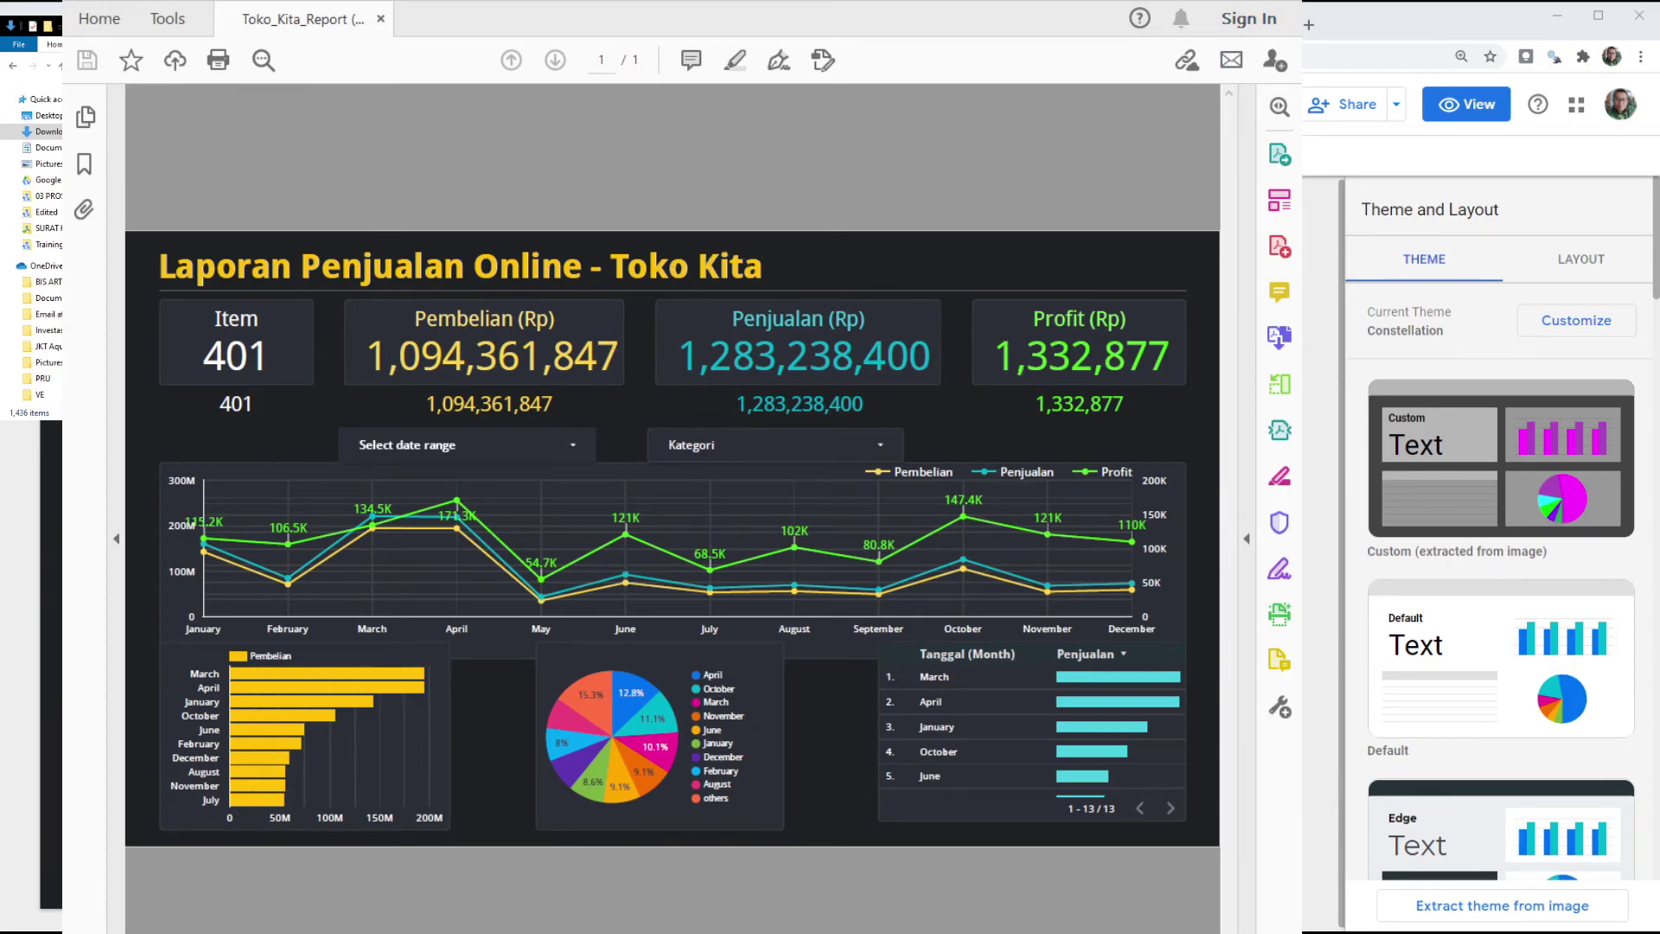
{"action": "key", "text": "alt+F4"}
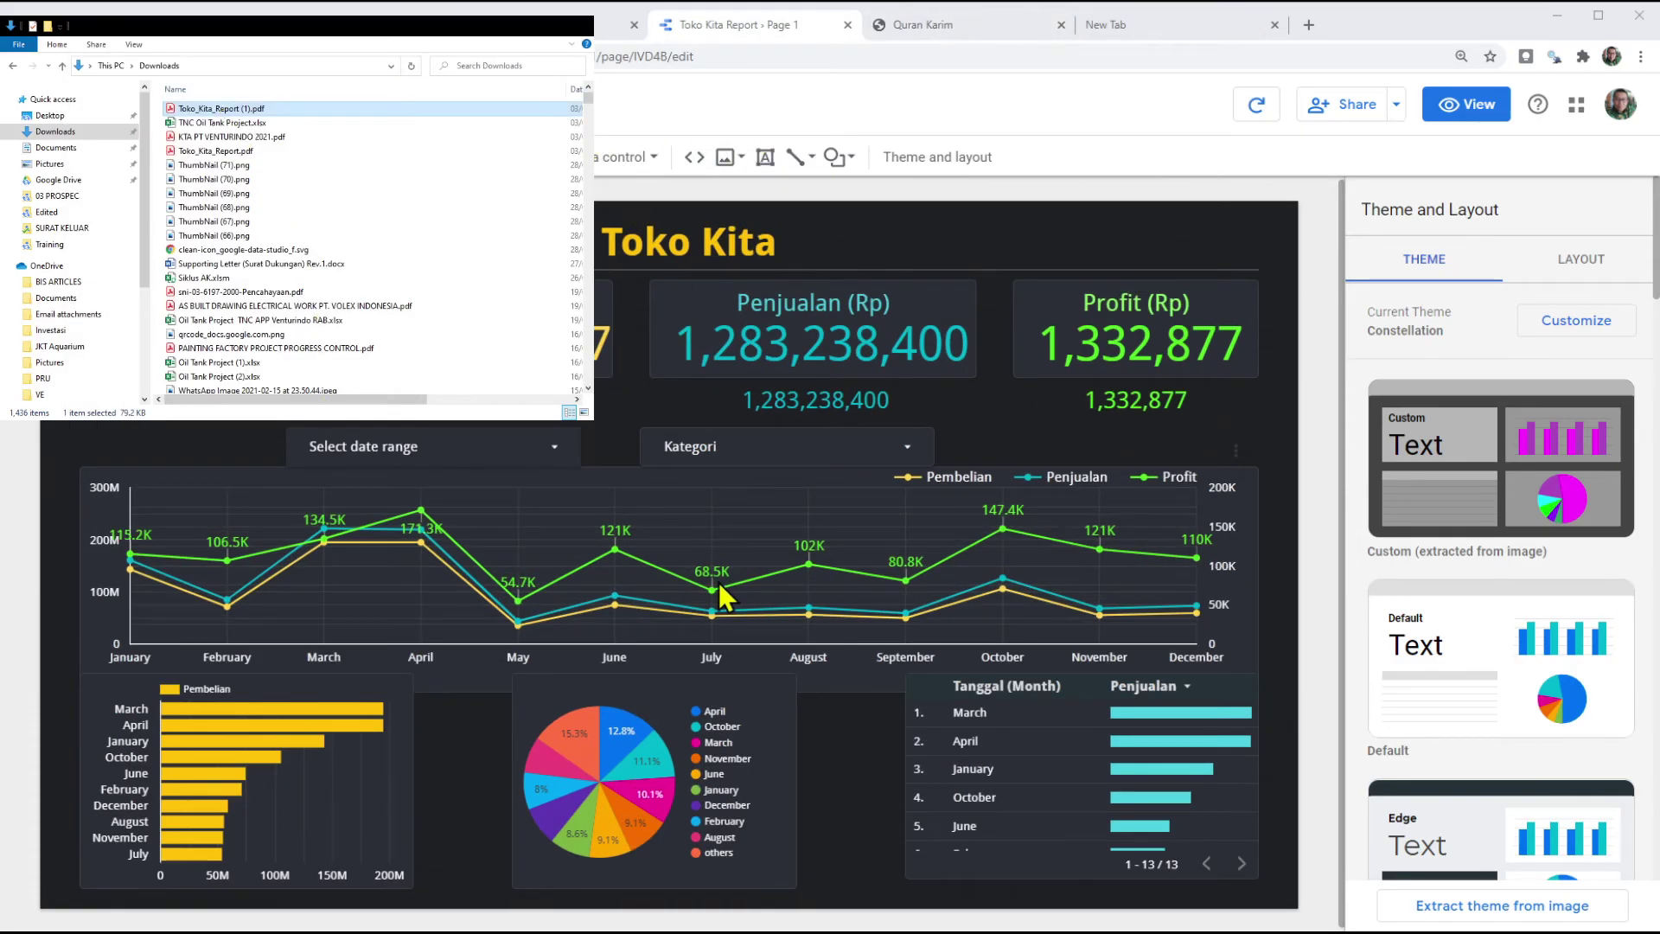
{"action": "key", "text": "alt+F4"}
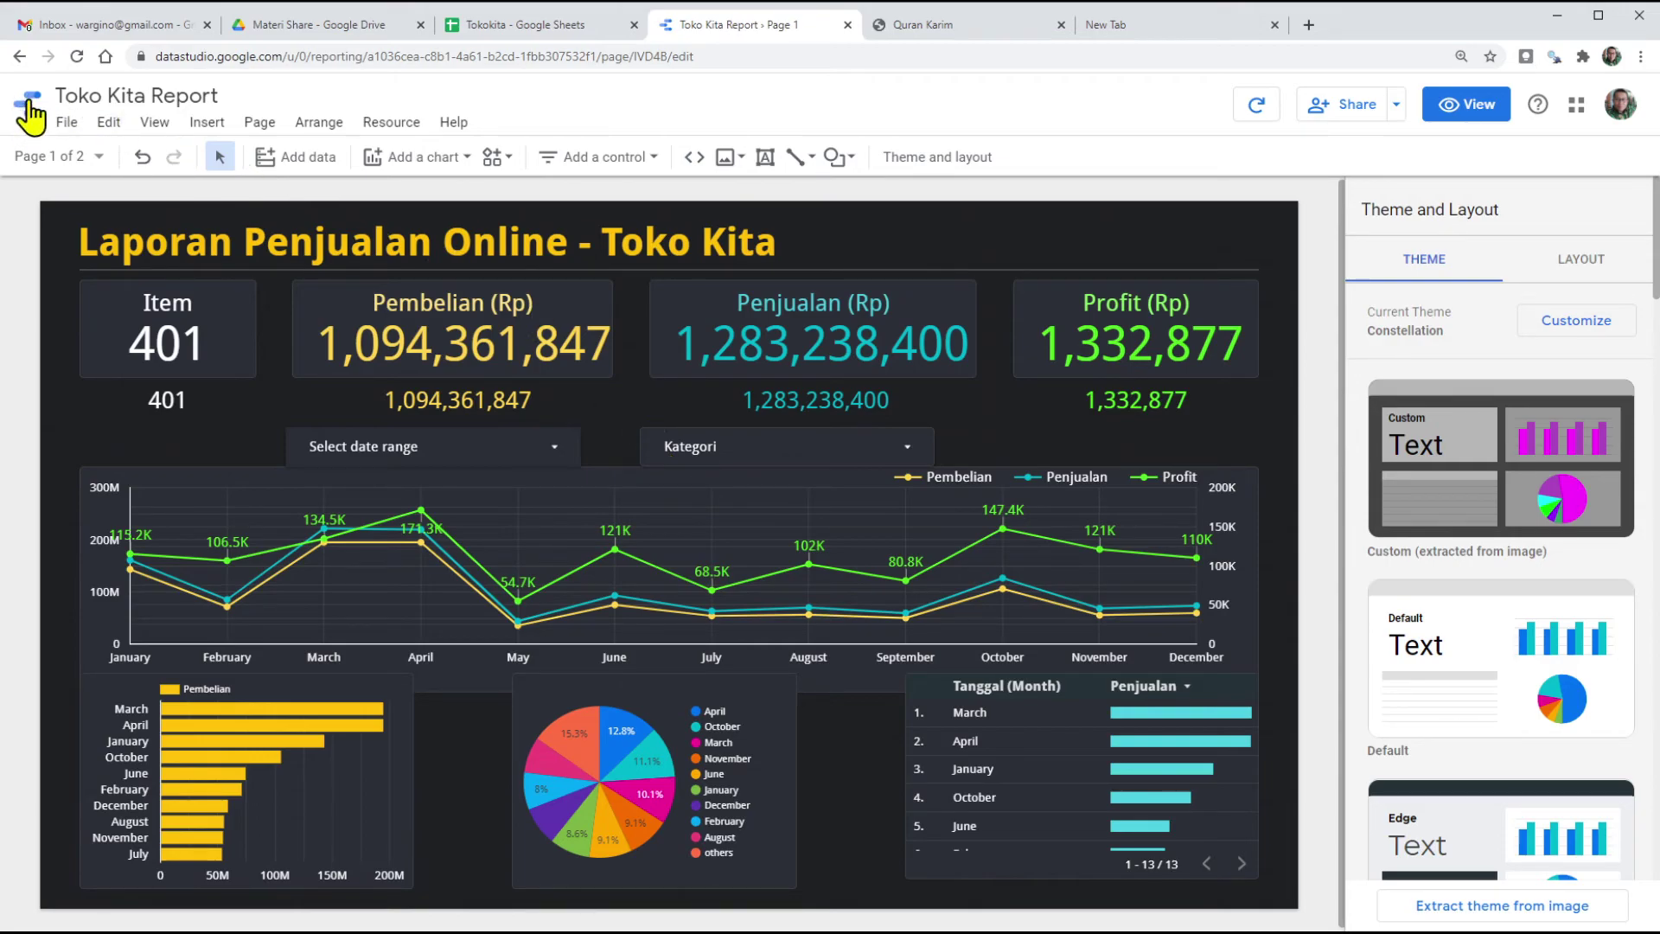
Review the Tokokita source data in Google Sheets, and return to the report to inspect the Penjualan scorecard and time series chart.
{"action": "left_click", "coordinate": [543, 33]}
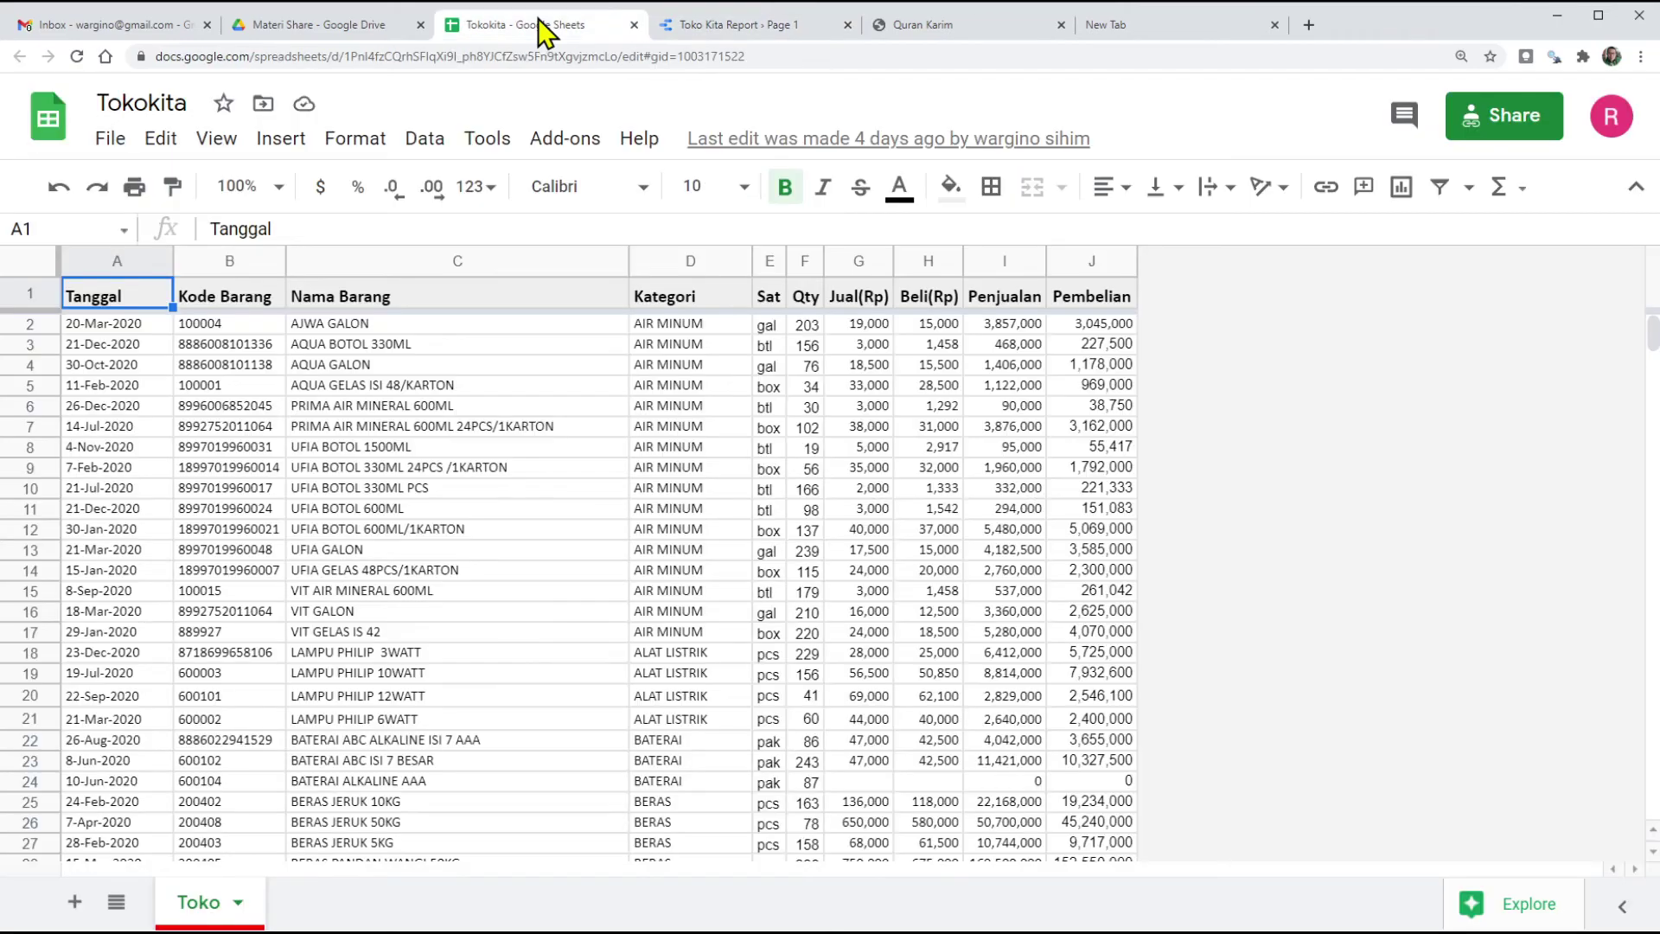
{"action": "left_click", "coordinate": [723, 31]}
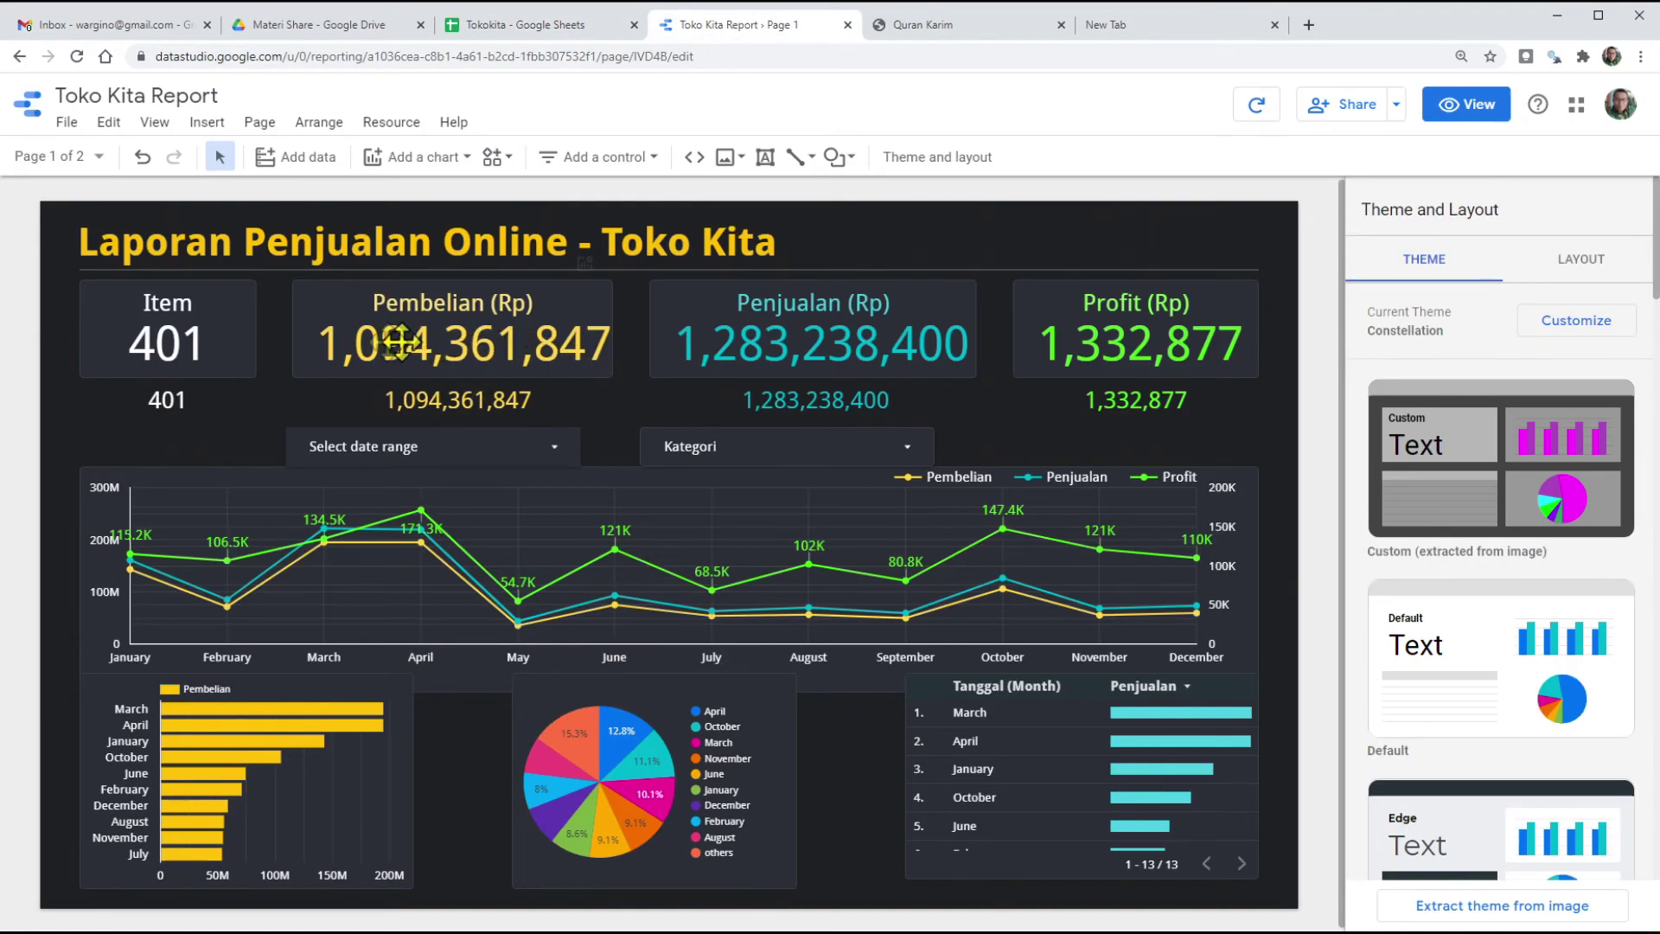
{"action": "left_click", "coordinate": [790, 339]}
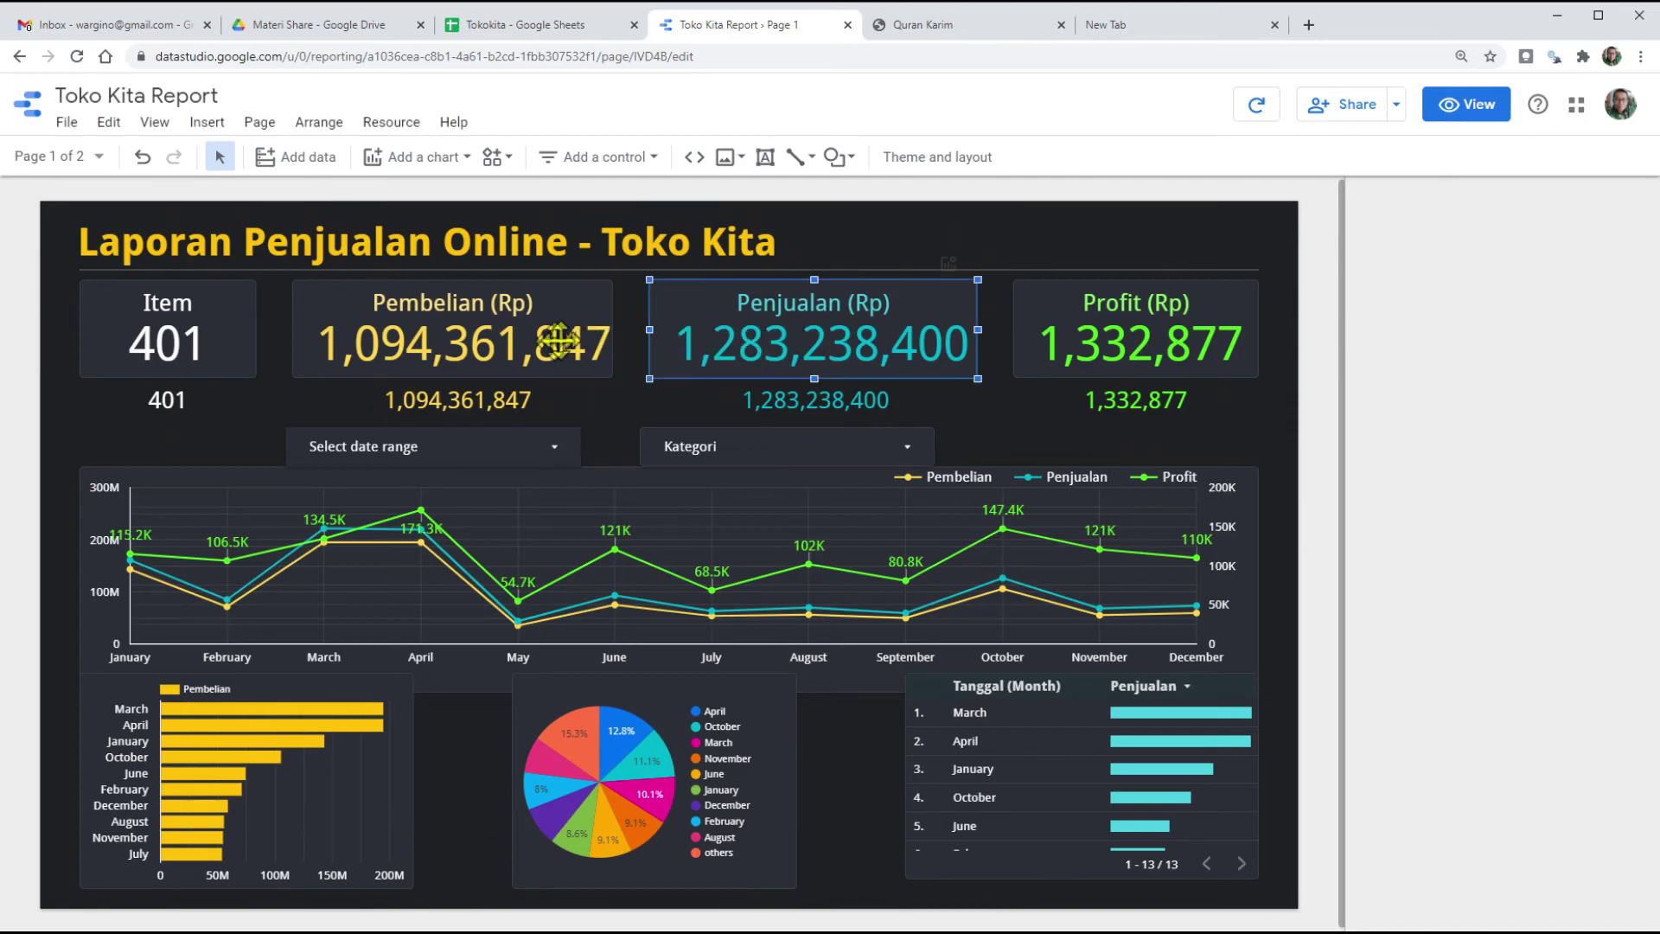
{"action": "left_click", "coordinate": [574, 531]}
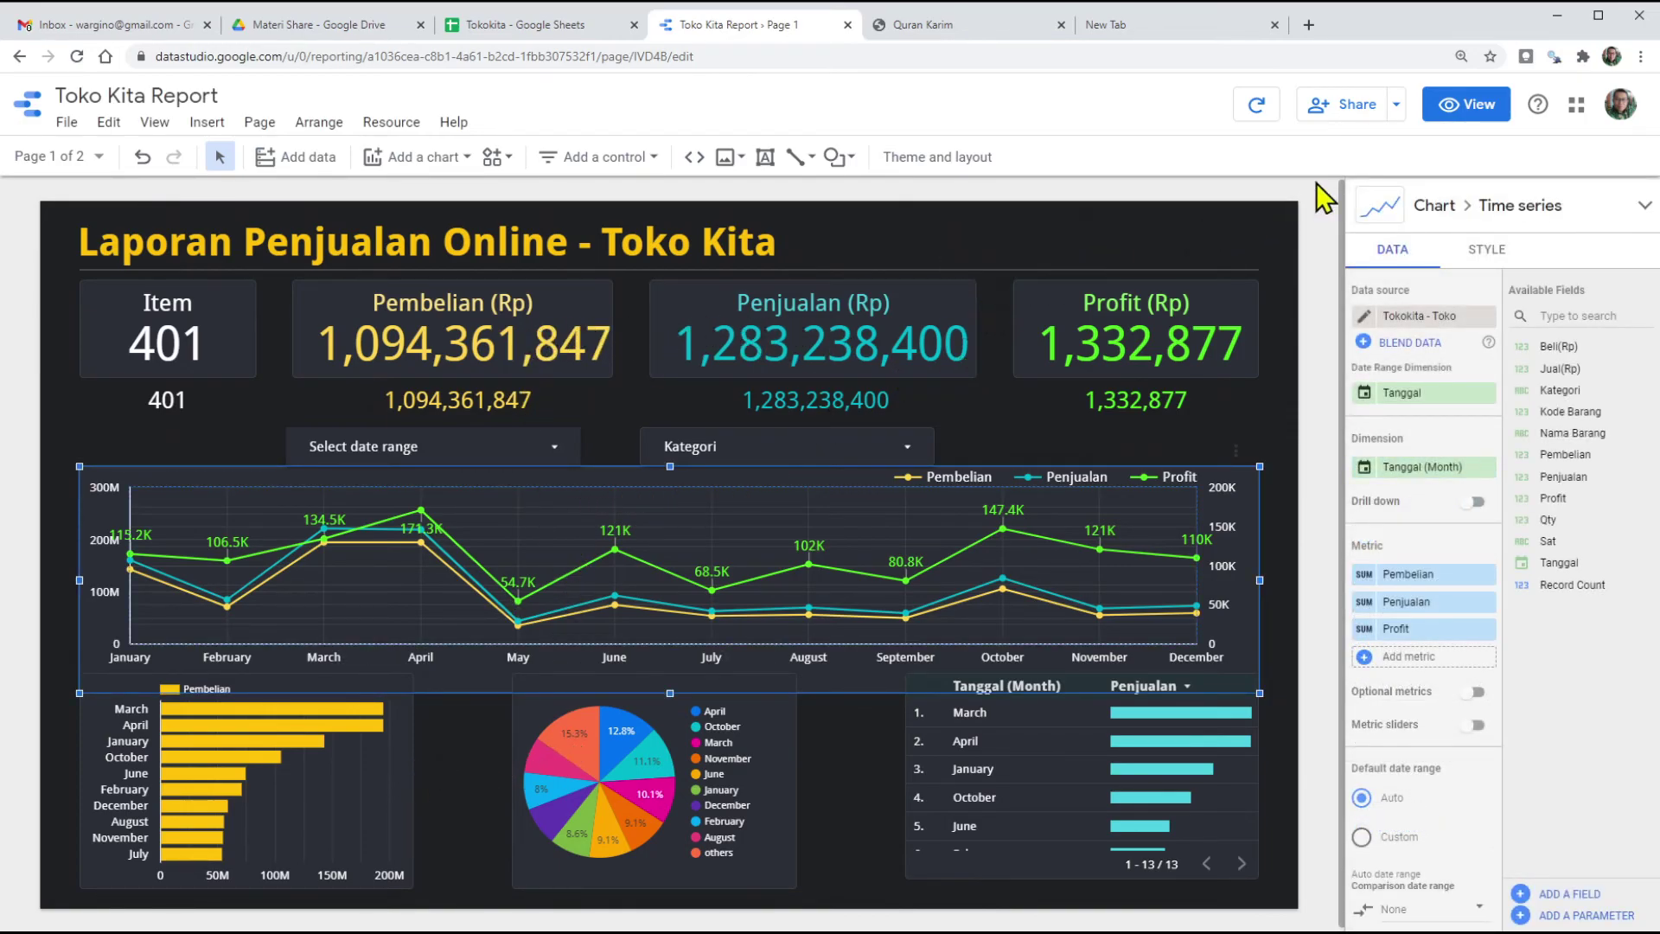
{"action": "left_click", "coordinate": [1397, 105]}
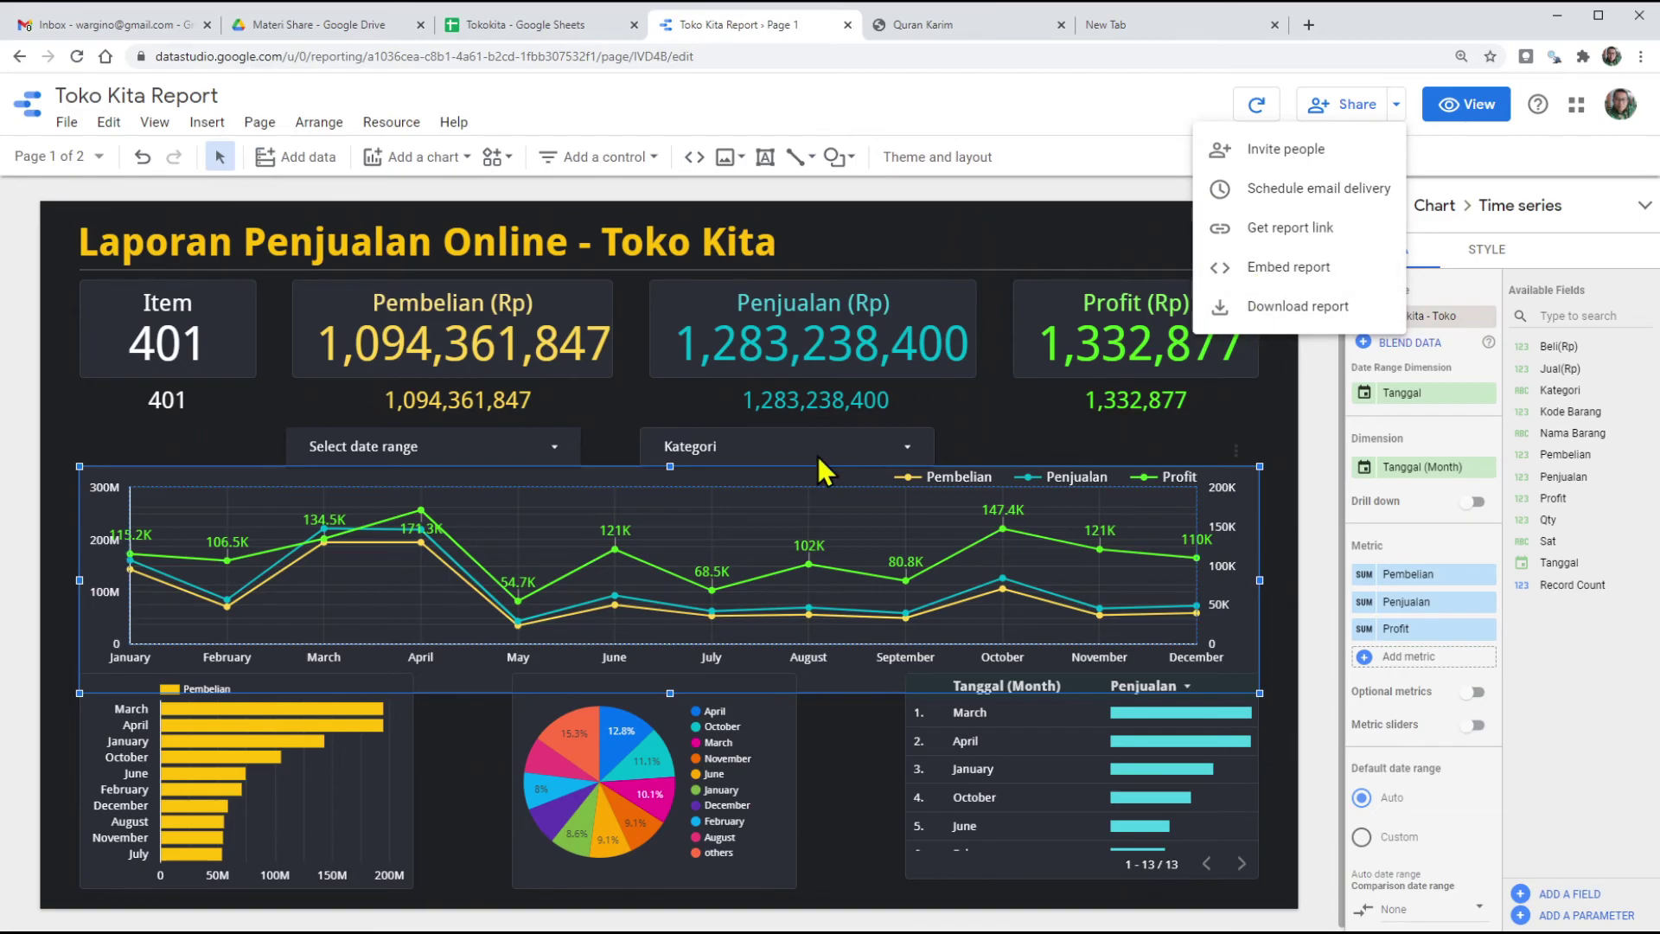
{"action": "left_click", "coordinate": [984, 414]}
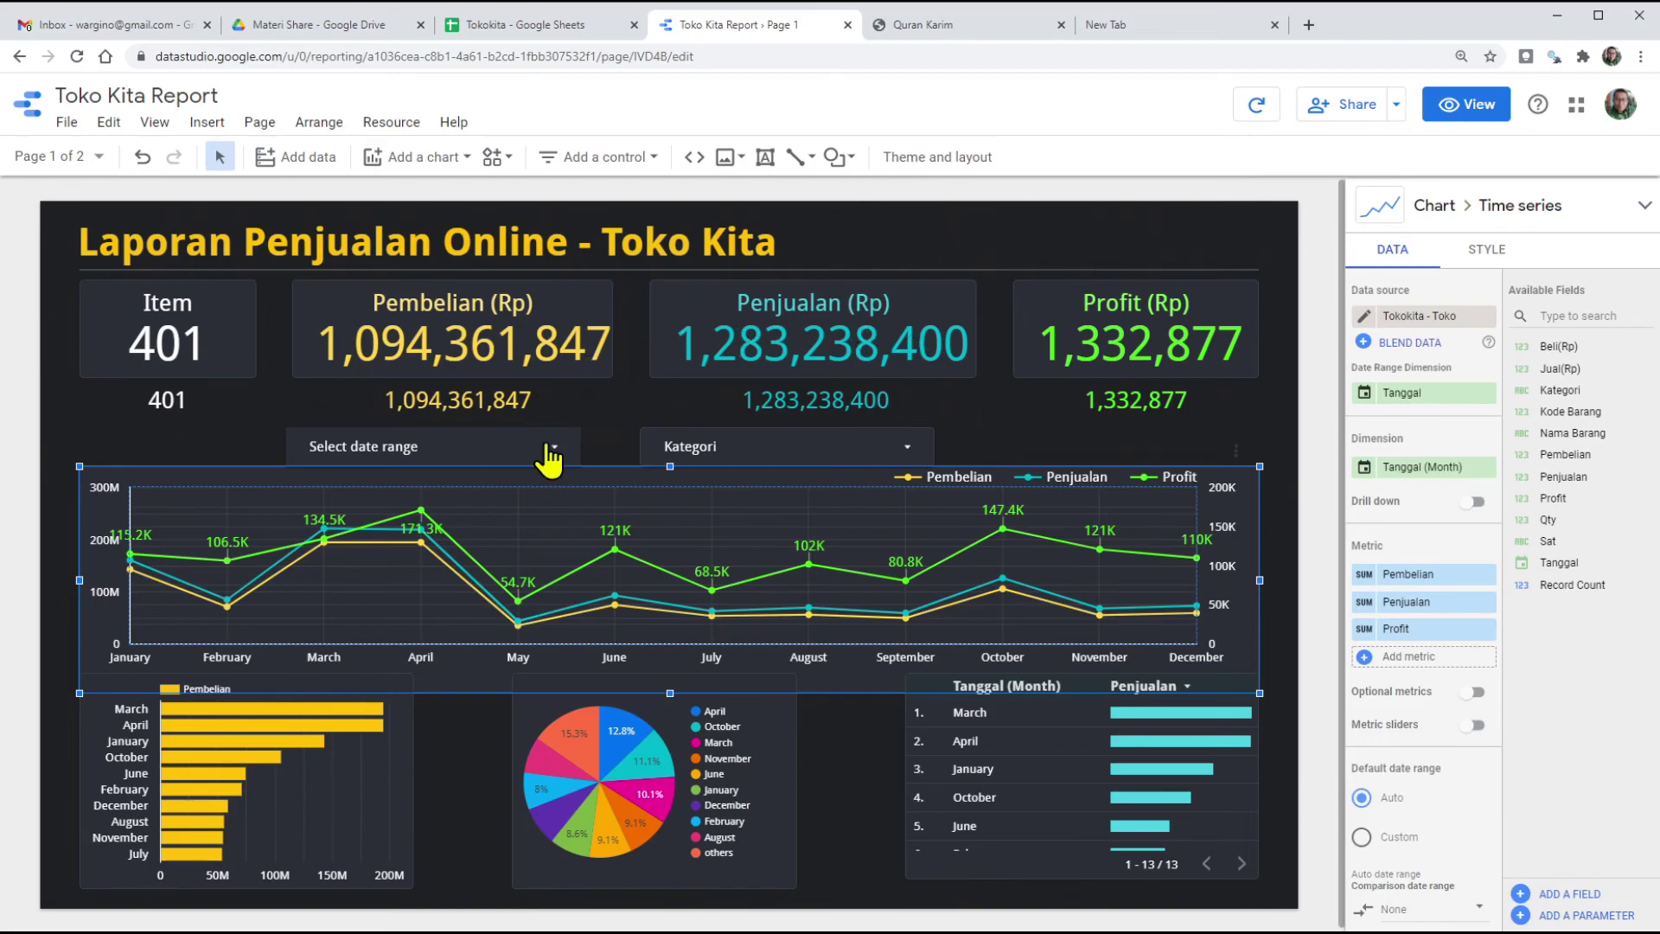
{"action": "left_click", "coordinate": [470, 168]}
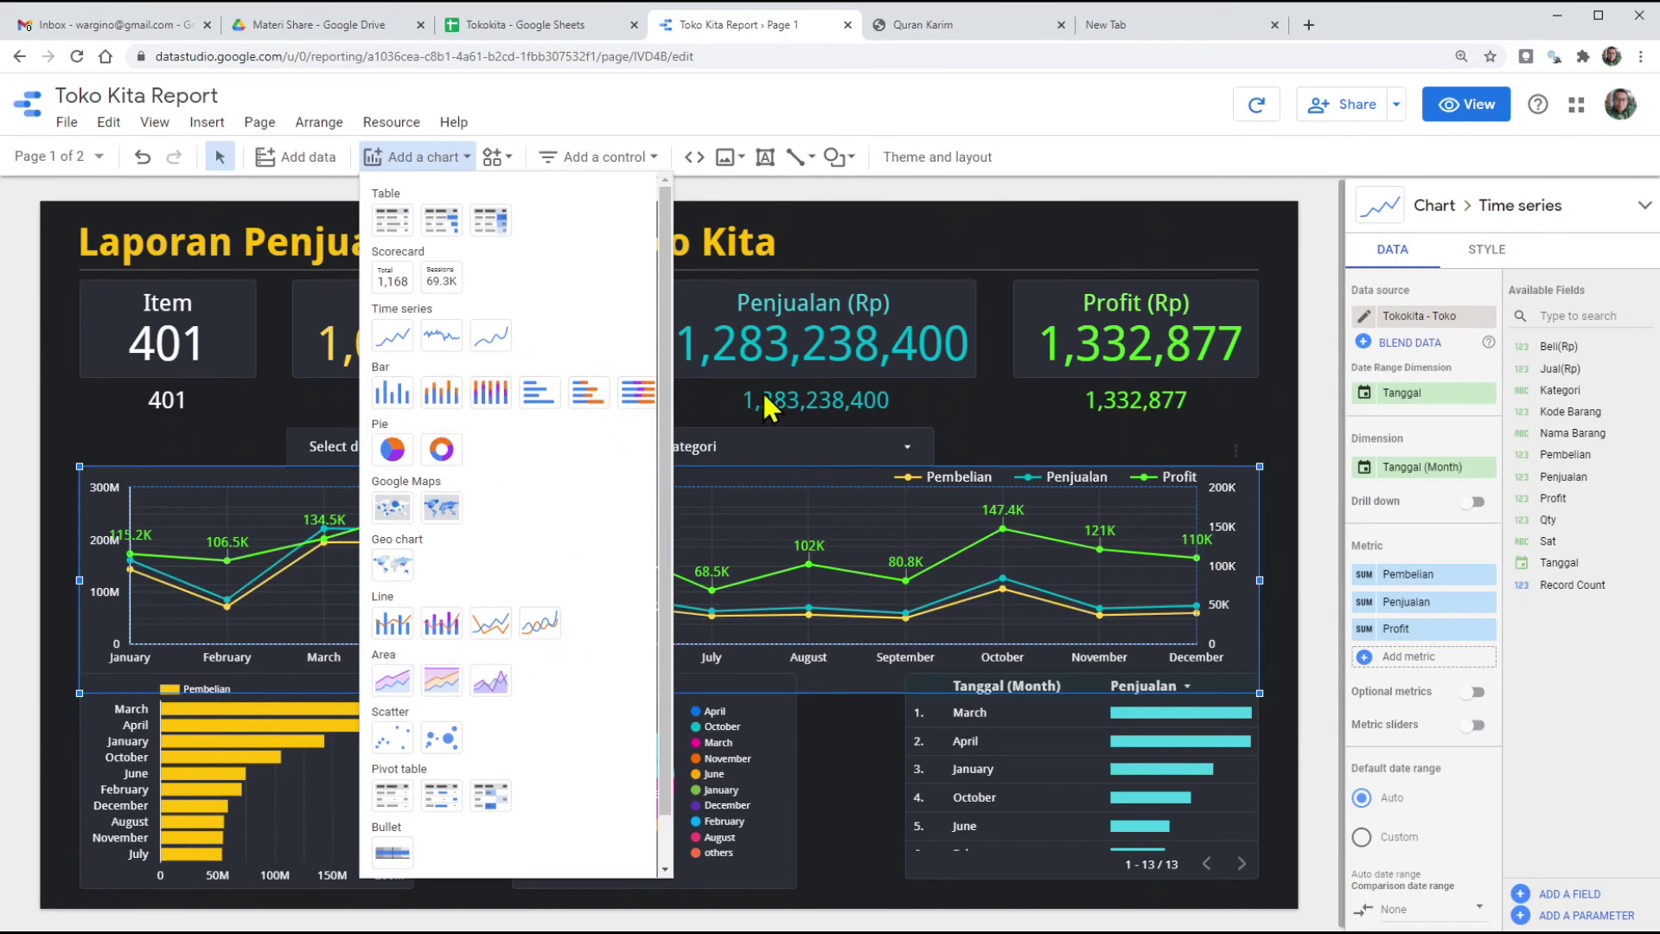
{"action": "left_click", "coordinate": [986, 422]}
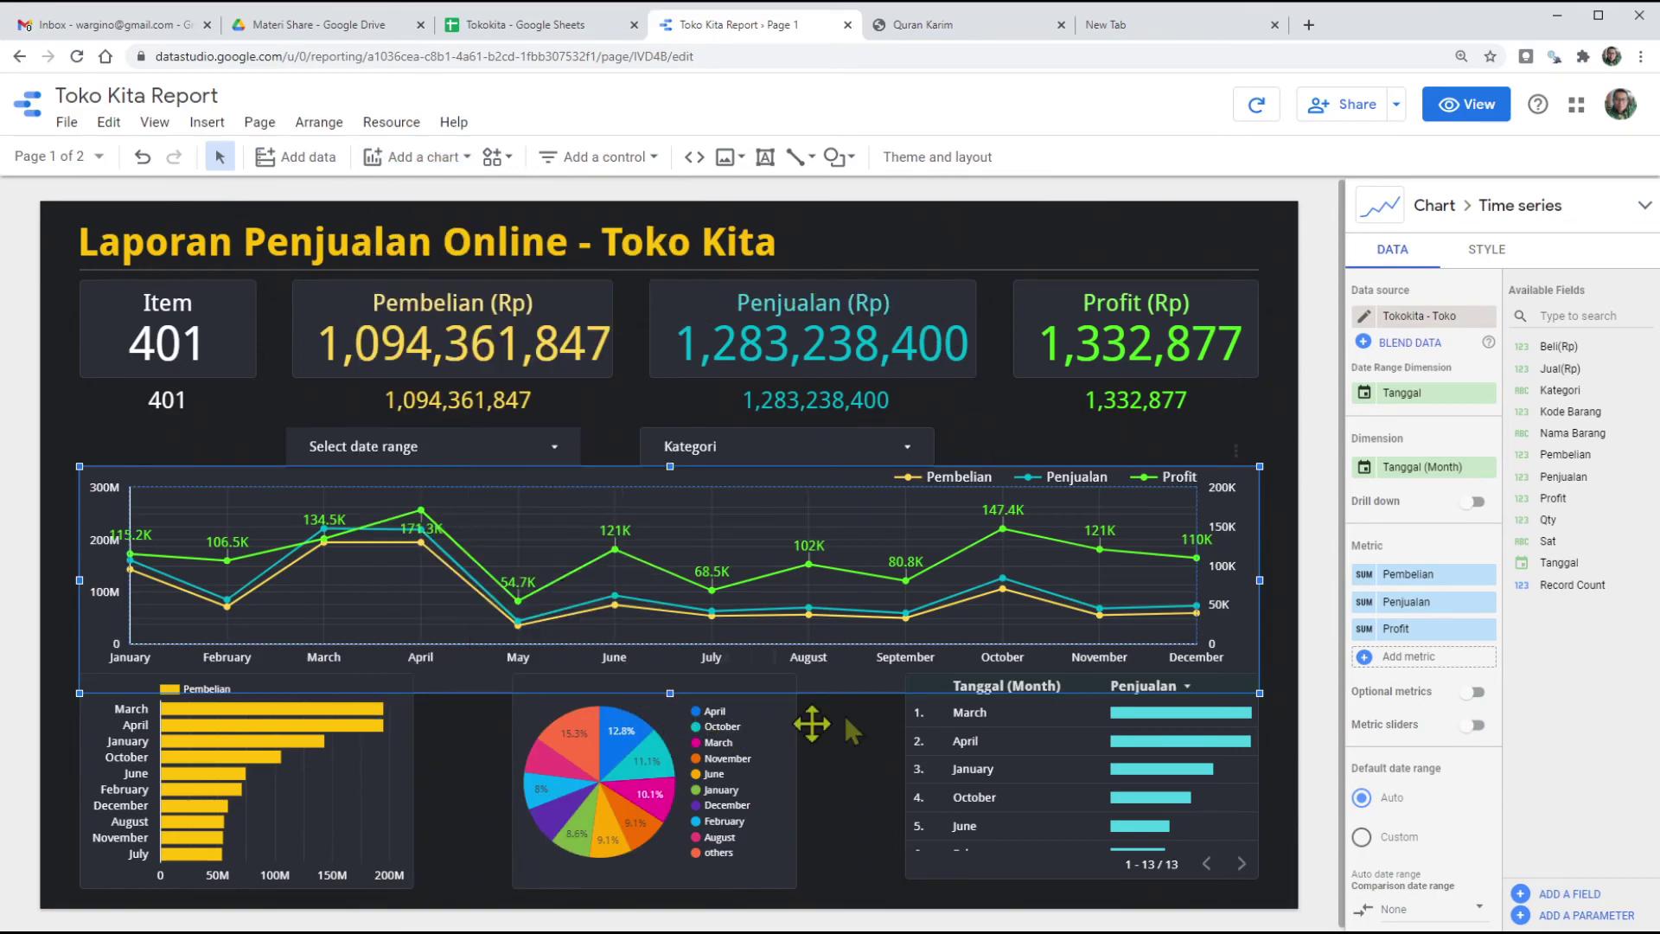